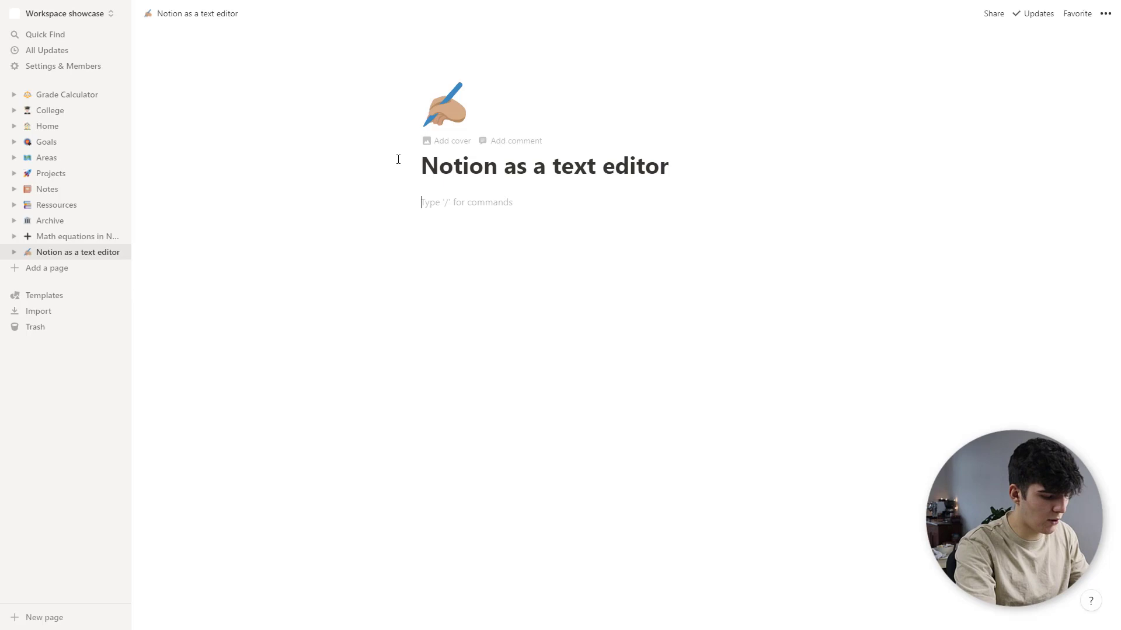
# Step: Add Heading 1, 2 and 3 blocks, a plain text line, a bullet item and numbered 'List item #1'
pyautogui.write('/h')
pyautogui.write('1')
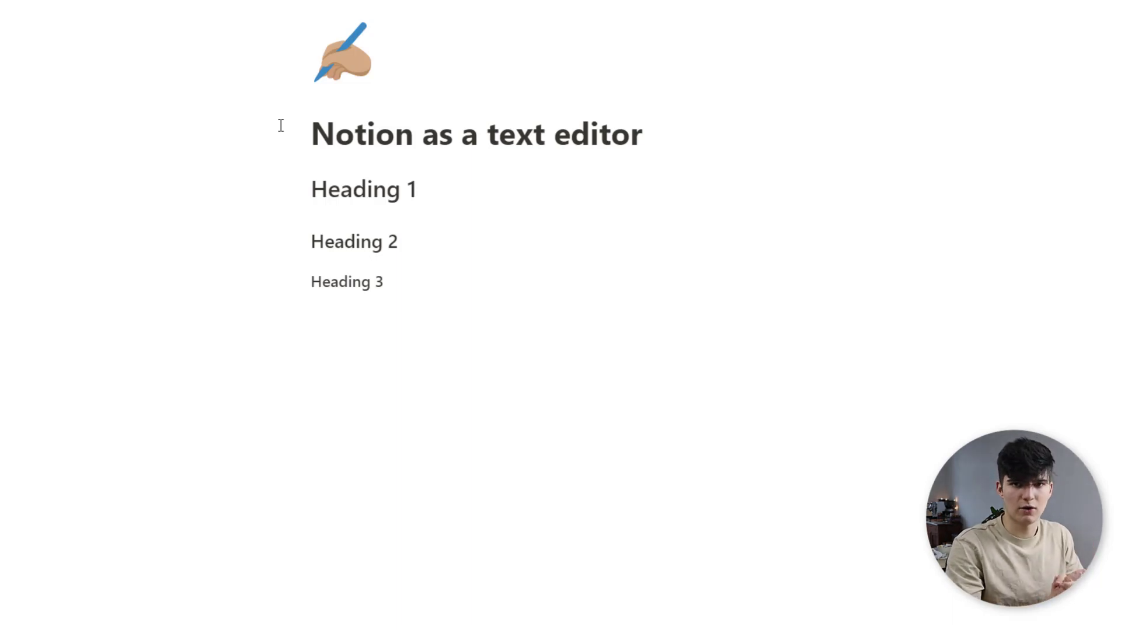
pyautogui.press('Return')
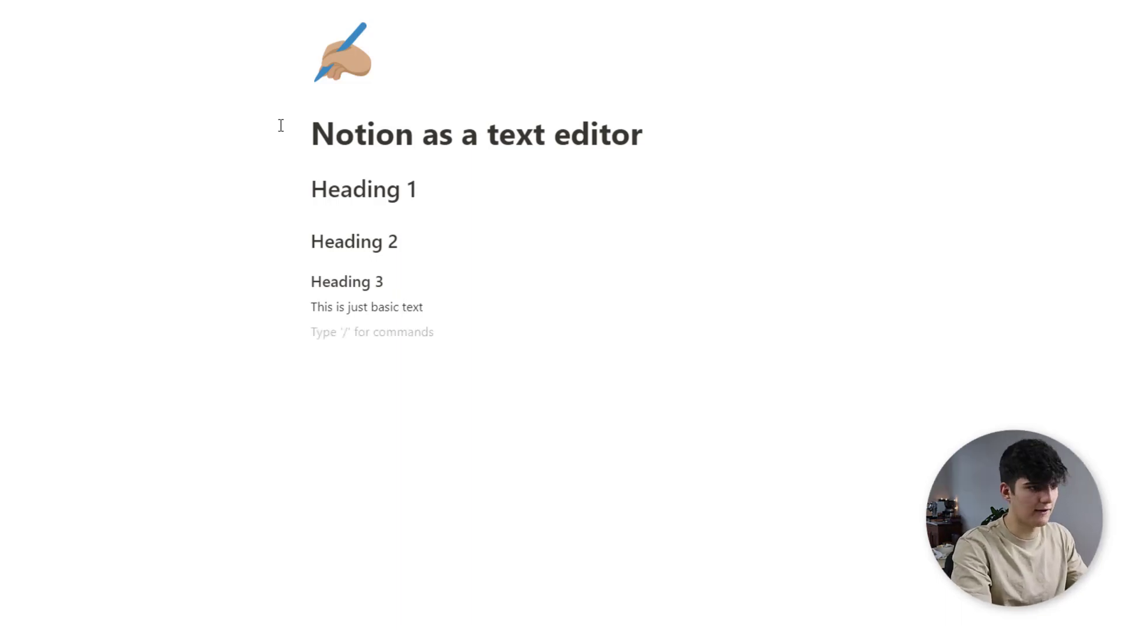
pyautogui.write('/bu')
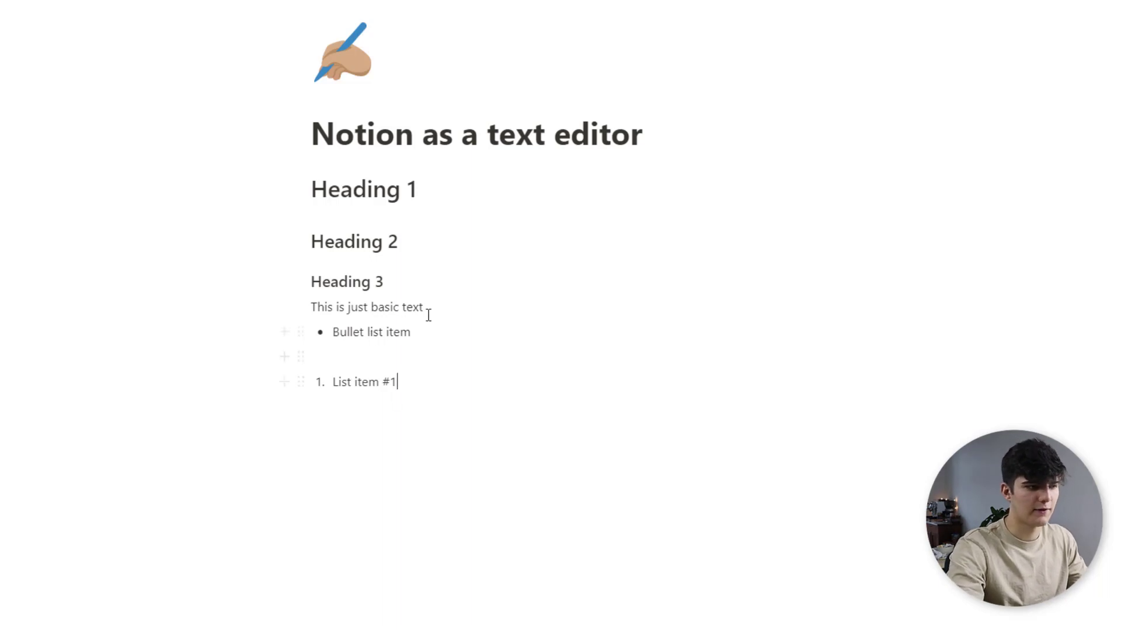
# Step: Link the line 'This is just basic text' to google.com as a web page
pyautogui.moveTo(422, 308); pyautogui.dragTo(310, 308)
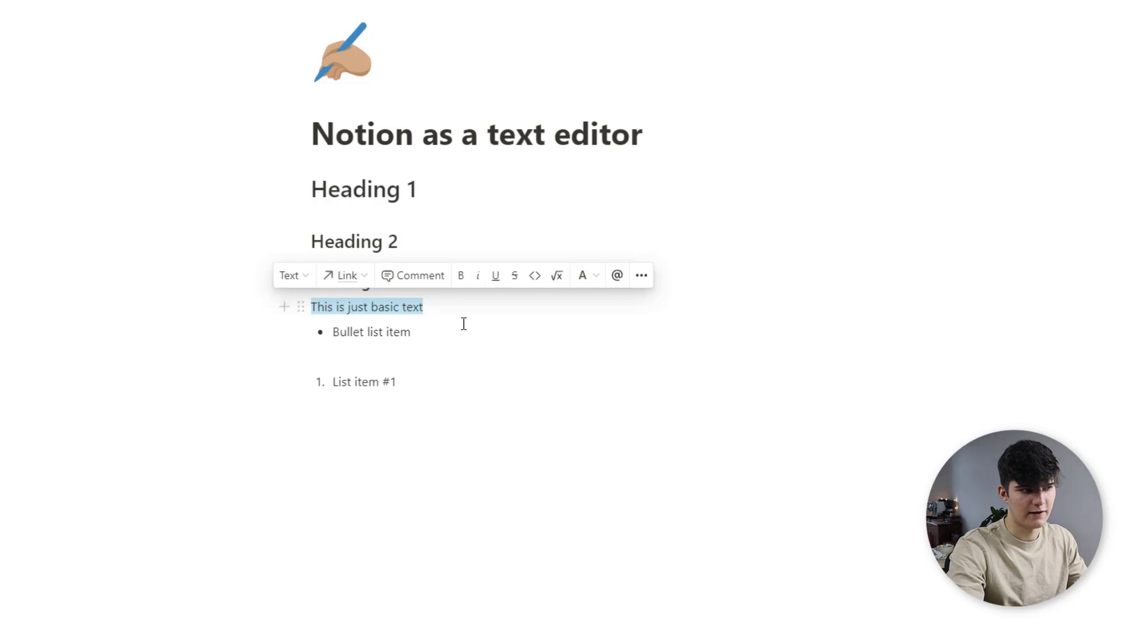
pyautogui.click(343, 278)
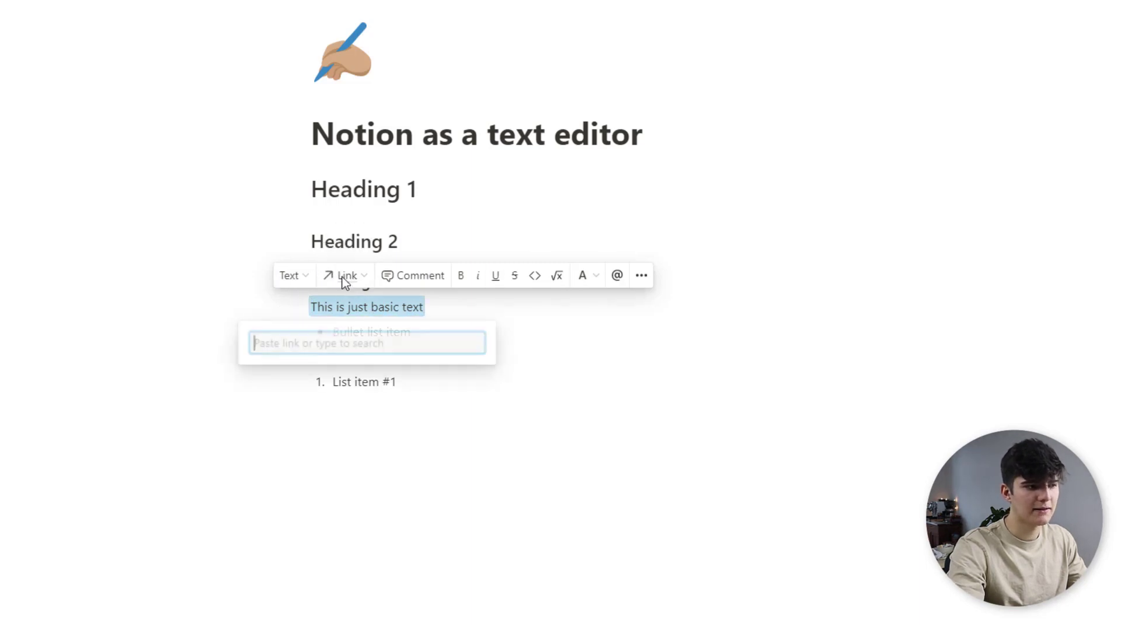
pyautogui.write('gogl')
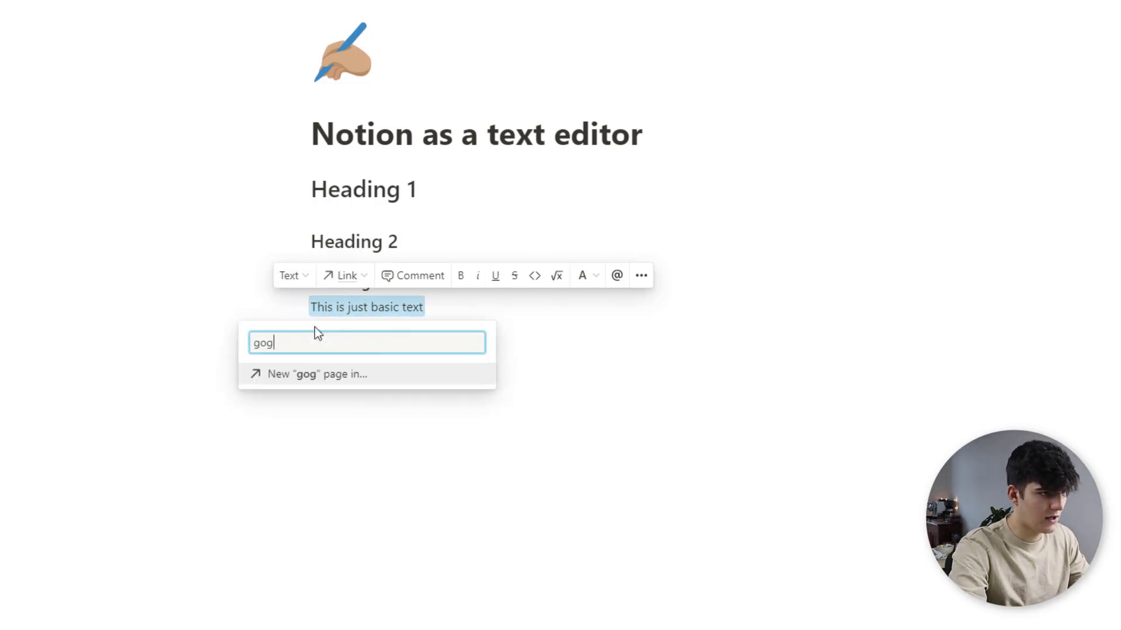
pyautogui.press('BackSpace')
pyautogui.press('BackSpace')
pyautogui.write('ogle.com')
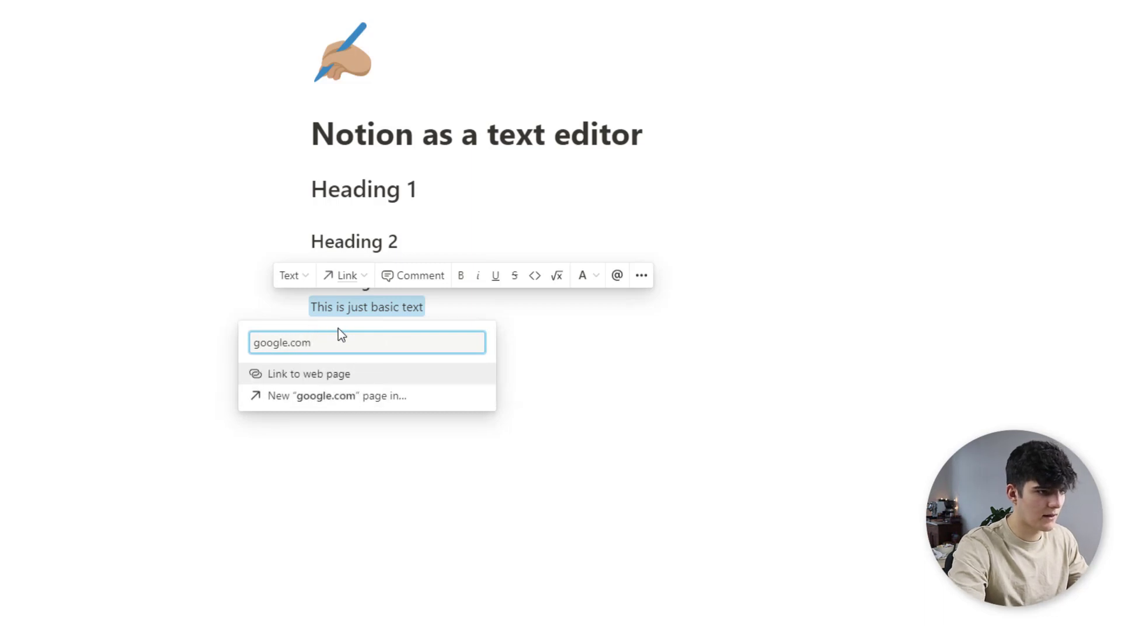
pyautogui.click(321, 376)
pyautogui.click(452, 306)
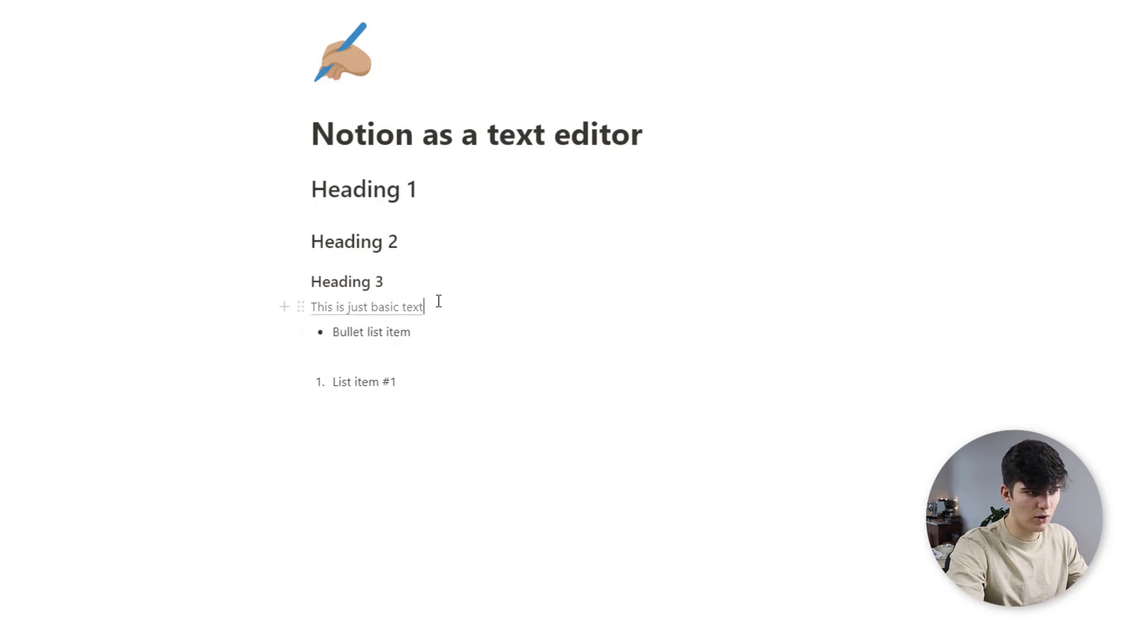
# Step: Remove the google.com link from that line
pyautogui.moveTo(438, 301); pyautogui.dragTo(314, 306)
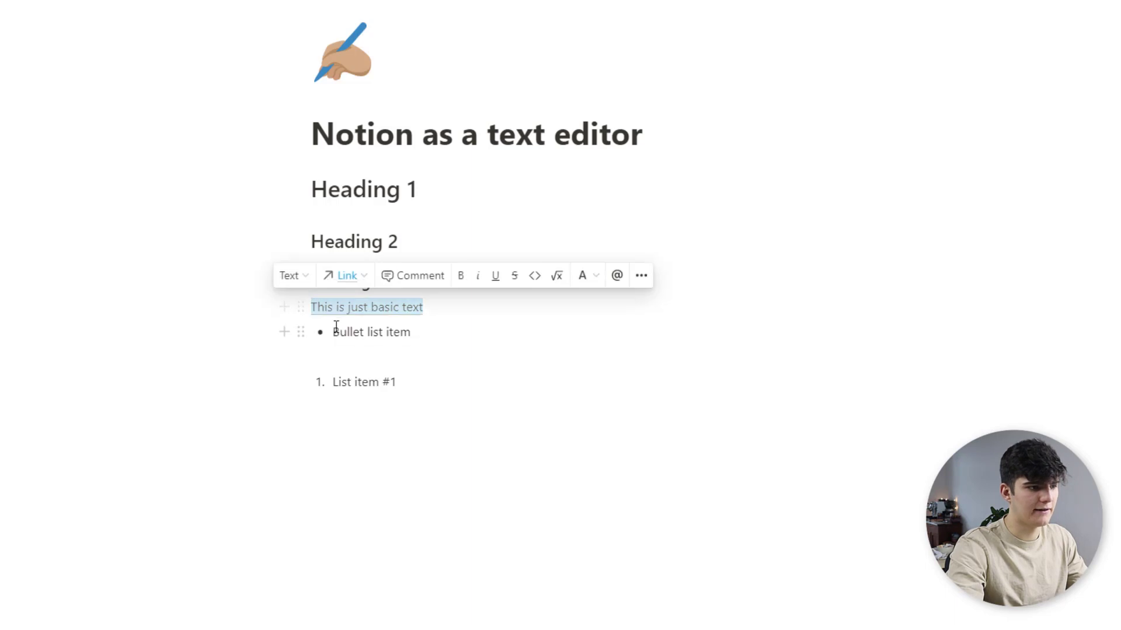
pyautogui.click(362, 276)
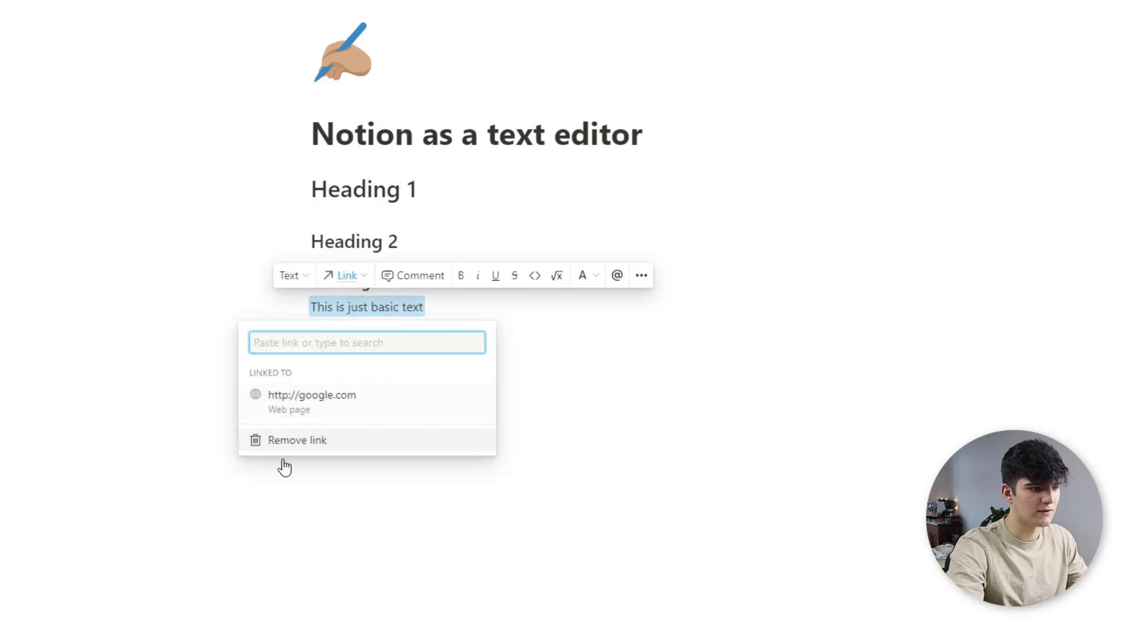
pyautogui.click(292, 440)
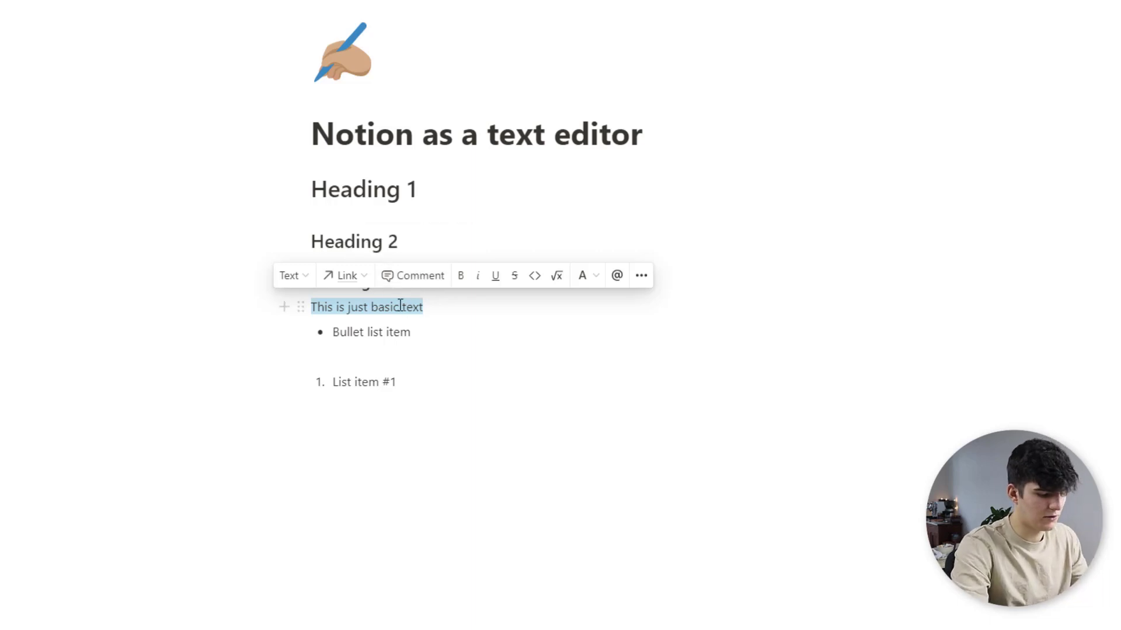
# Step: Post the comment 'This is a comment' on the basic text line
pyautogui.click(413, 277)
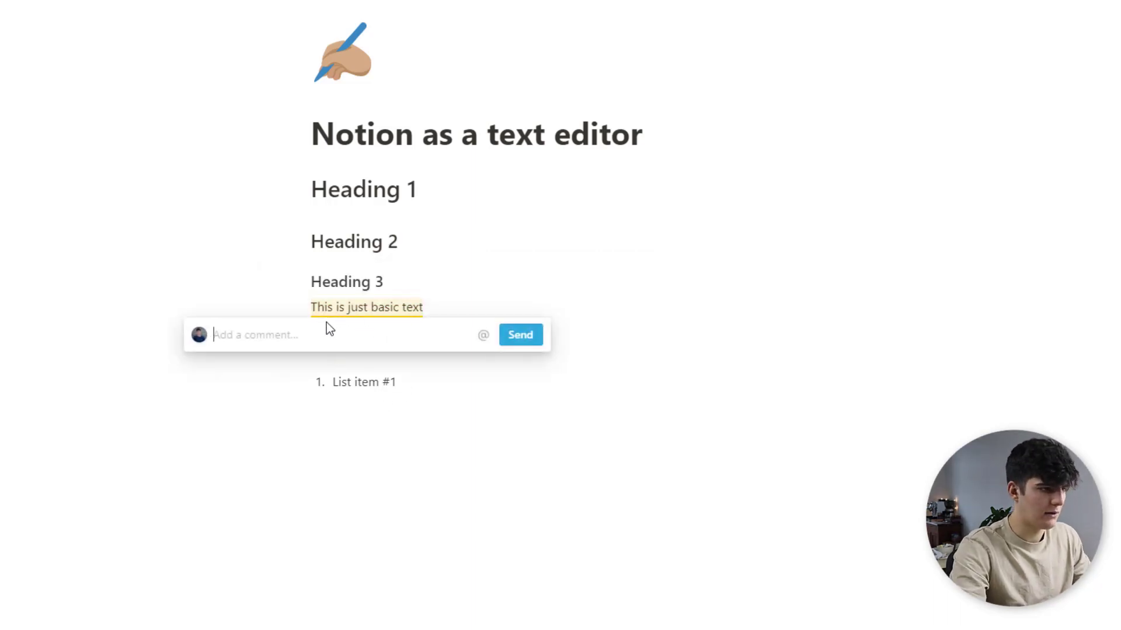
pyautogui.write('This')
pyautogui.press('BackSpace')
pyautogui.press('BackSpace')
pyautogui.press('BackSpace')
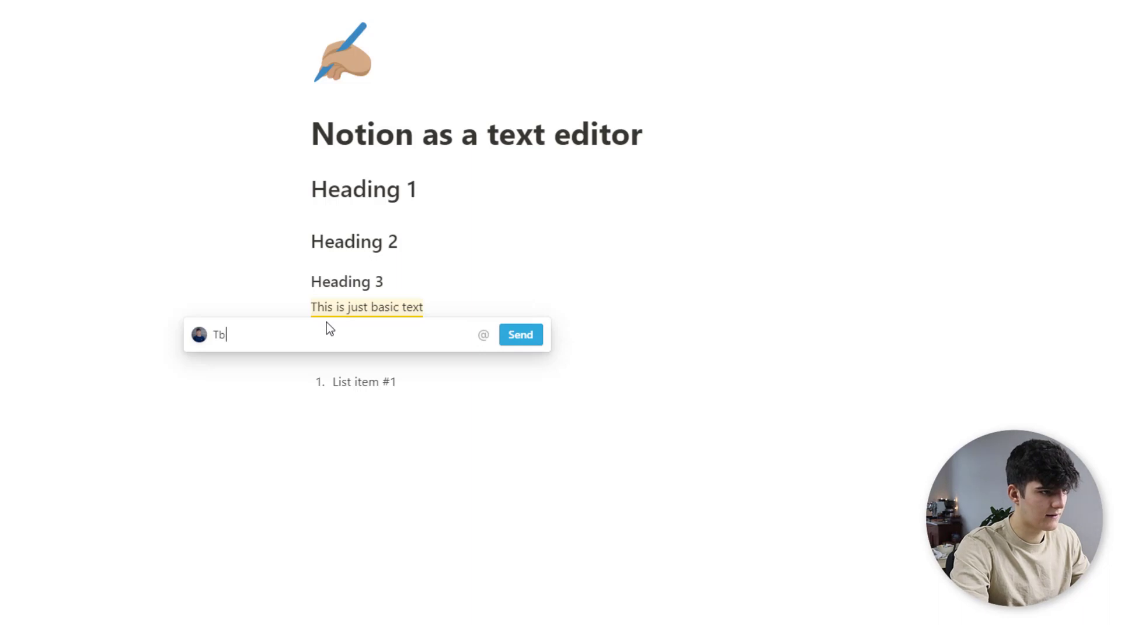
pyautogui.write('his')
pyautogui.press('BackSpace')
pyautogui.write('s is ')
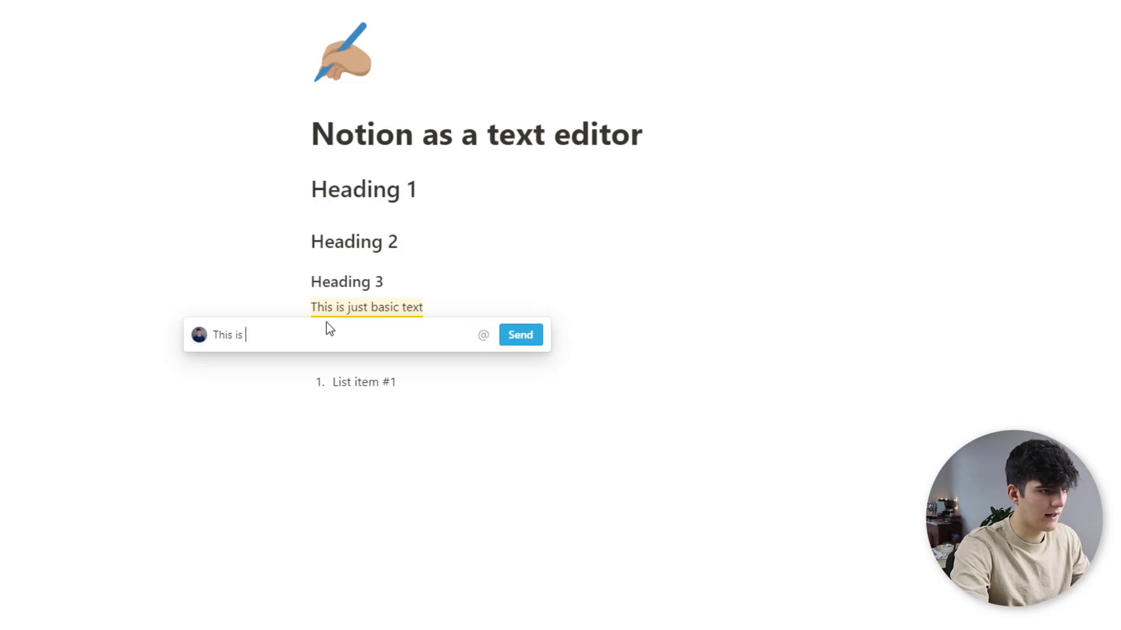
pyautogui.write('a comment')
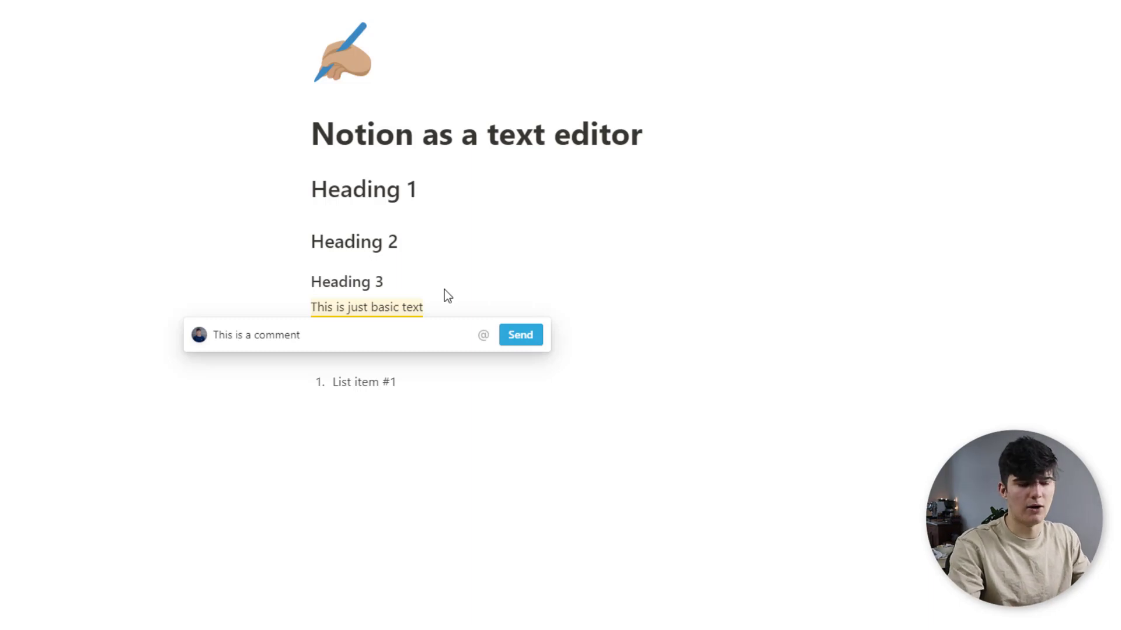
pyautogui.press('Return')
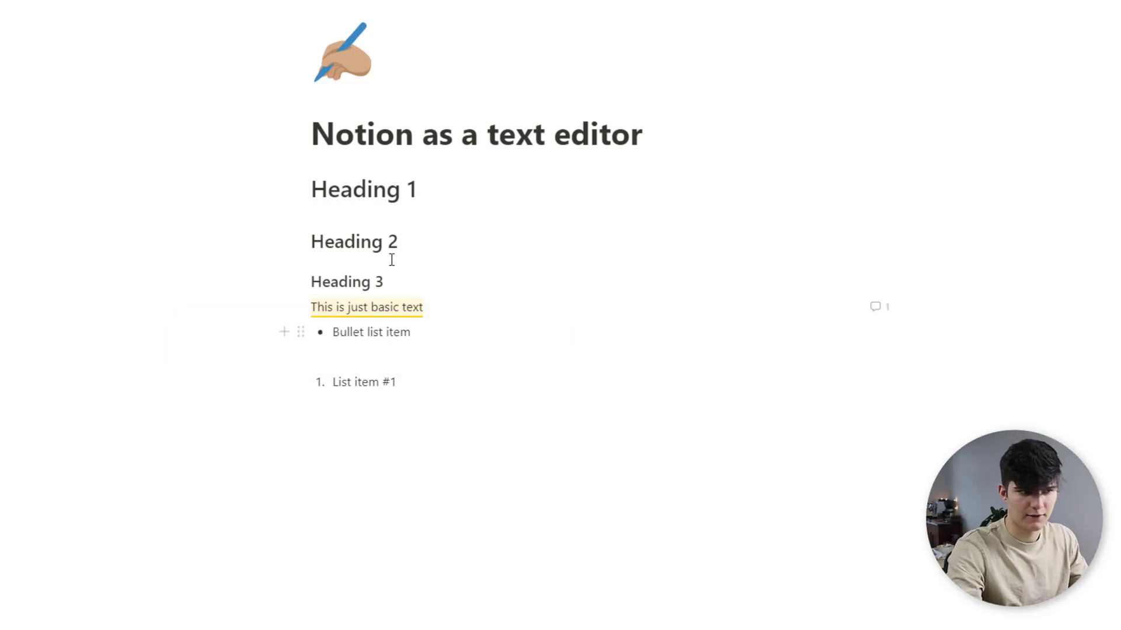
pyautogui.click(878, 307)
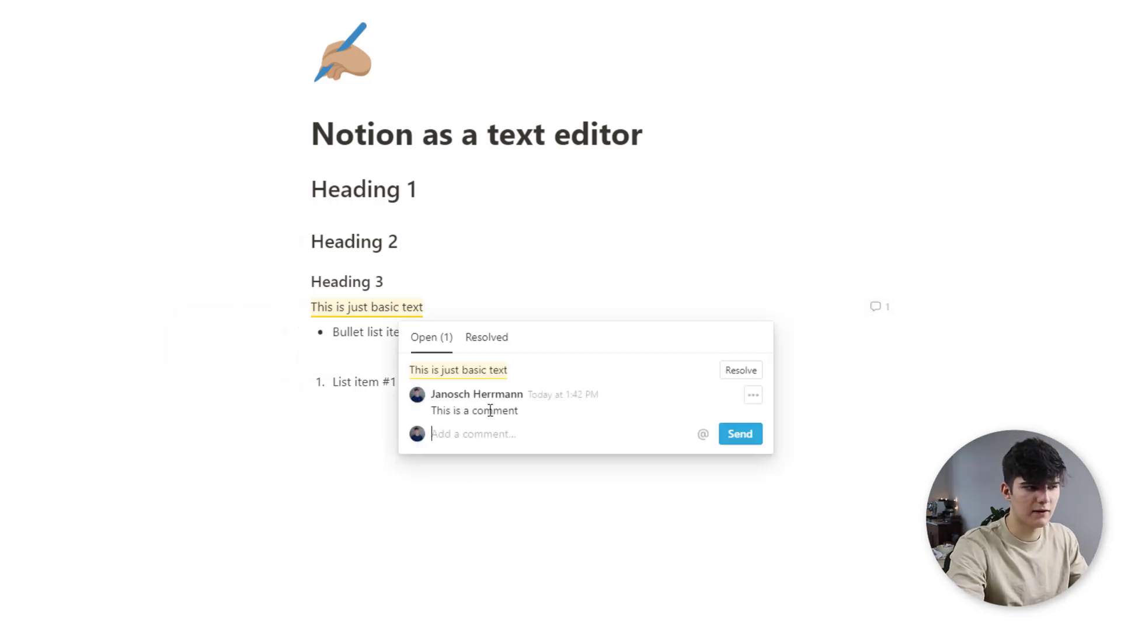
# Step: Add a new line 'This is text' below the commented line
pyautogui.doubleClick(379, 305)
pyautogui.click(380, 306)
pyautogui.click(436, 305)
pyautogui.press('Return')
pyautogui.write('This is text')
# Step: Format the first 'This is text' line as inline code after trying bold, italic, underline and strike-through
pyautogui.tripleClick(346, 332)
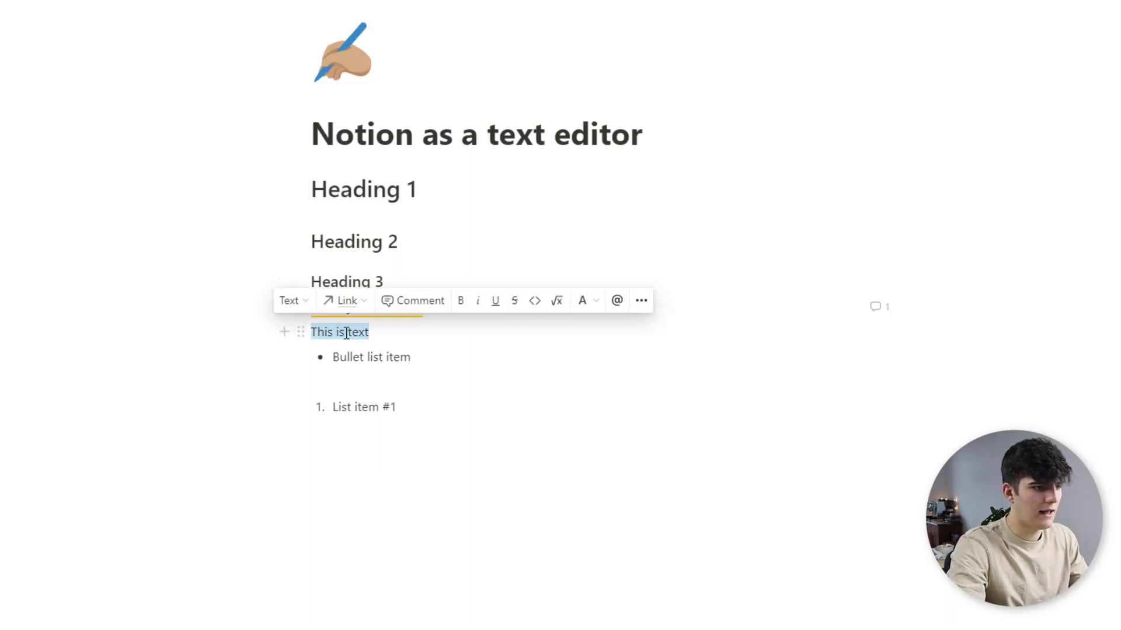
pyautogui.click(461, 301)
pyautogui.click(460, 303)
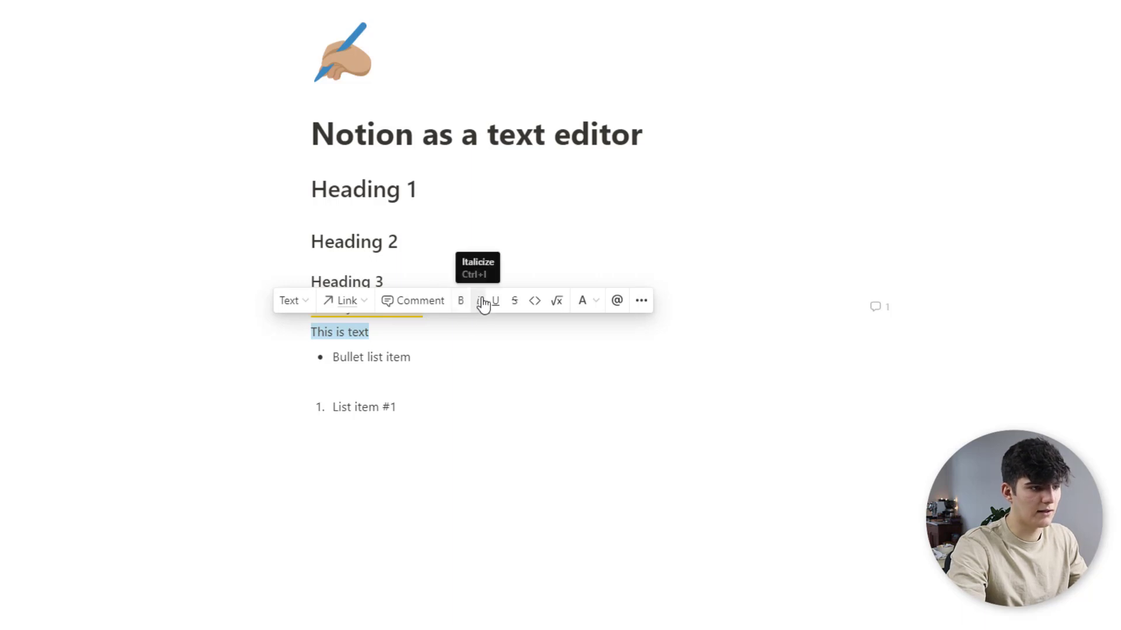
pyautogui.click(480, 302)
pyautogui.click(480, 302)
pyautogui.click(497, 302)
pyautogui.click(497, 303)
pyautogui.click(515, 302)
pyautogui.click(515, 302)
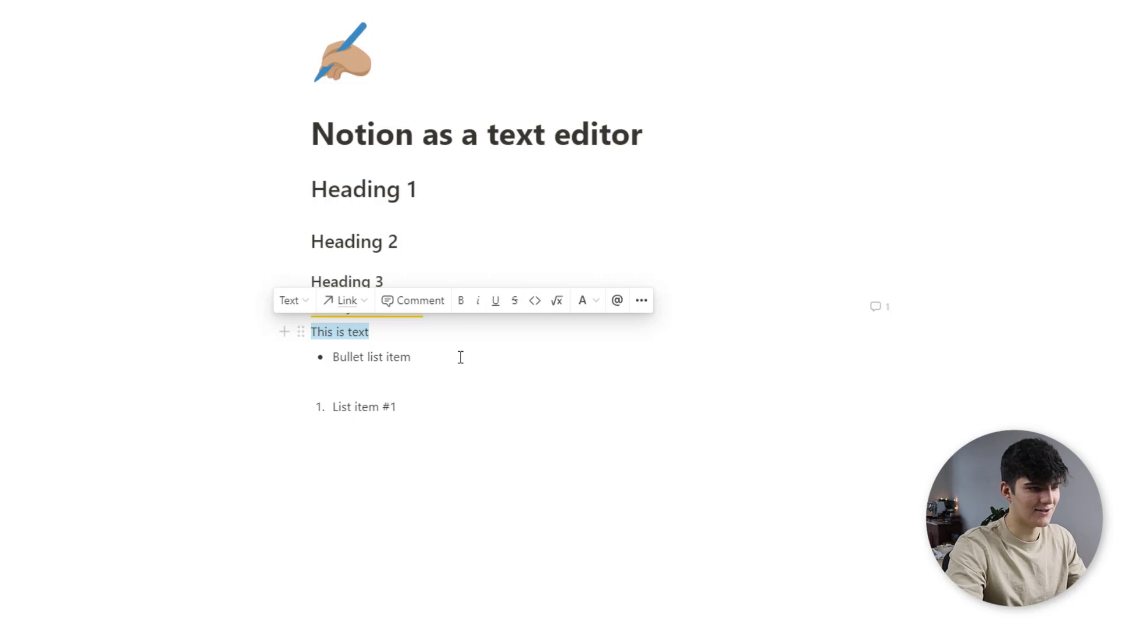
pyautogui.click(535, 303)
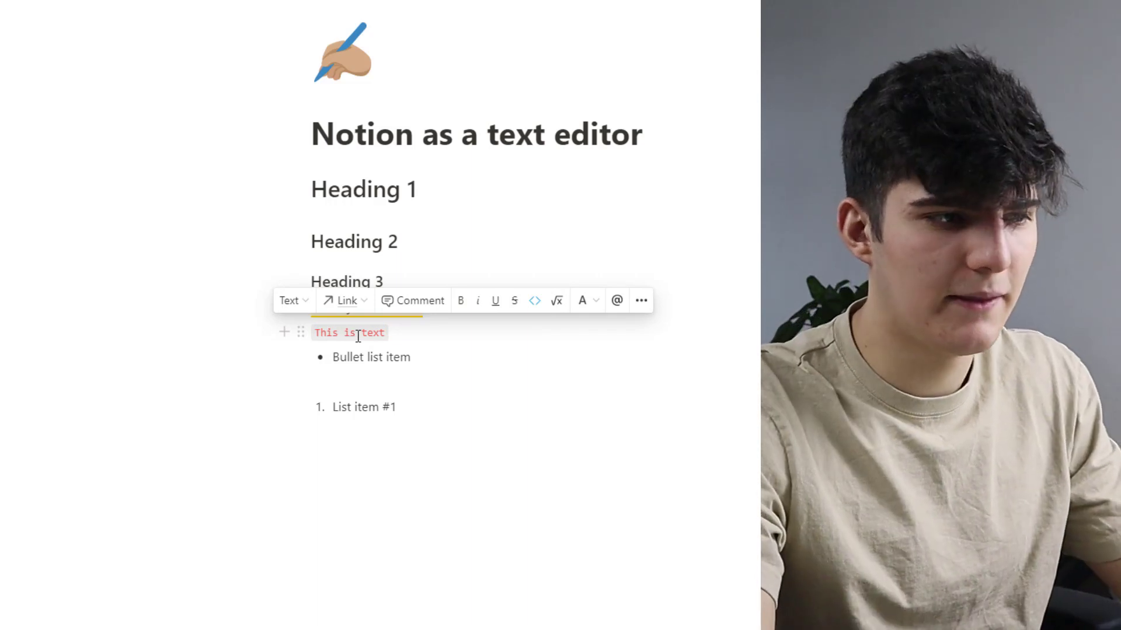
pyautogui.click(376, 327)
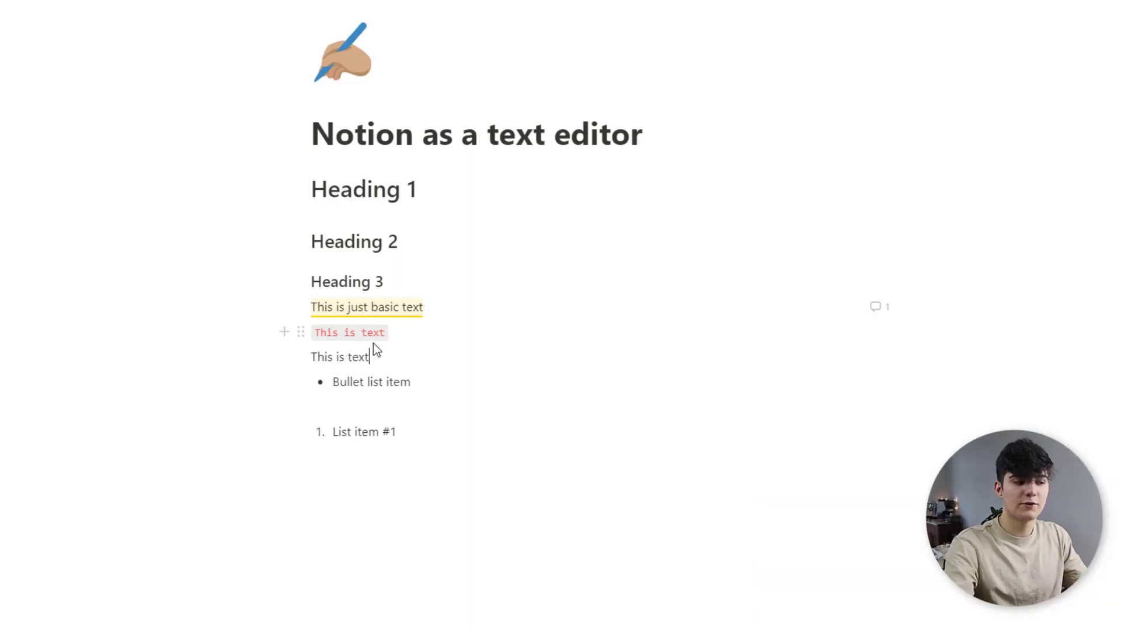
pyautogui.moveTo(370, 356); pyautogui.dragTo(310, 355)
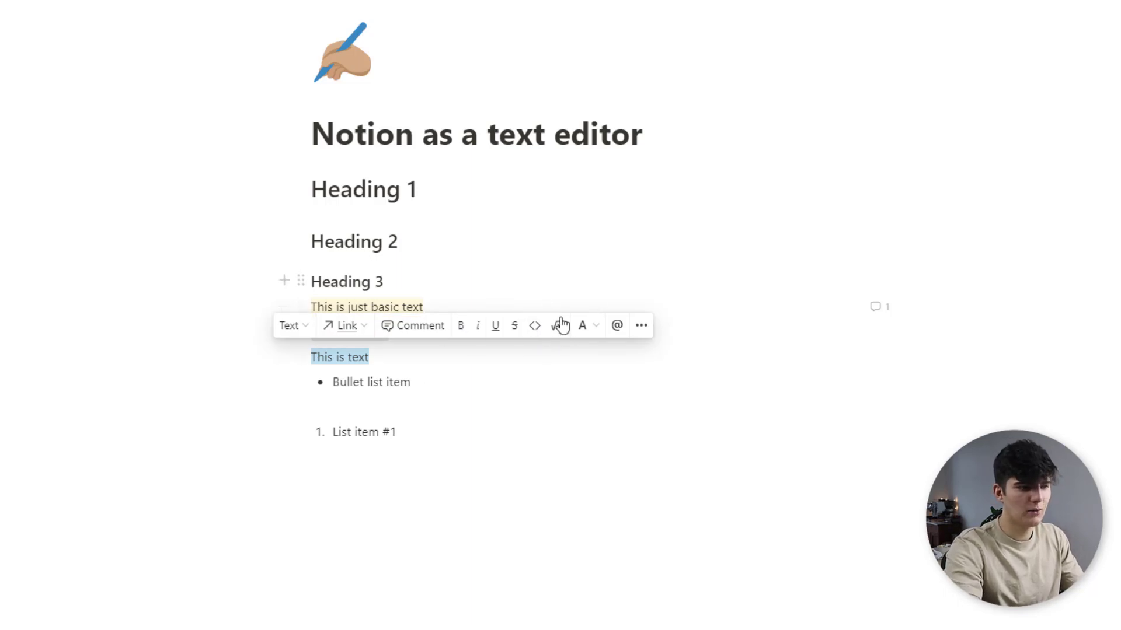
# Step: Convert the second 'This is text' line to an inline equation and add another 'This is text' below
pyautogui.click(559, 327)
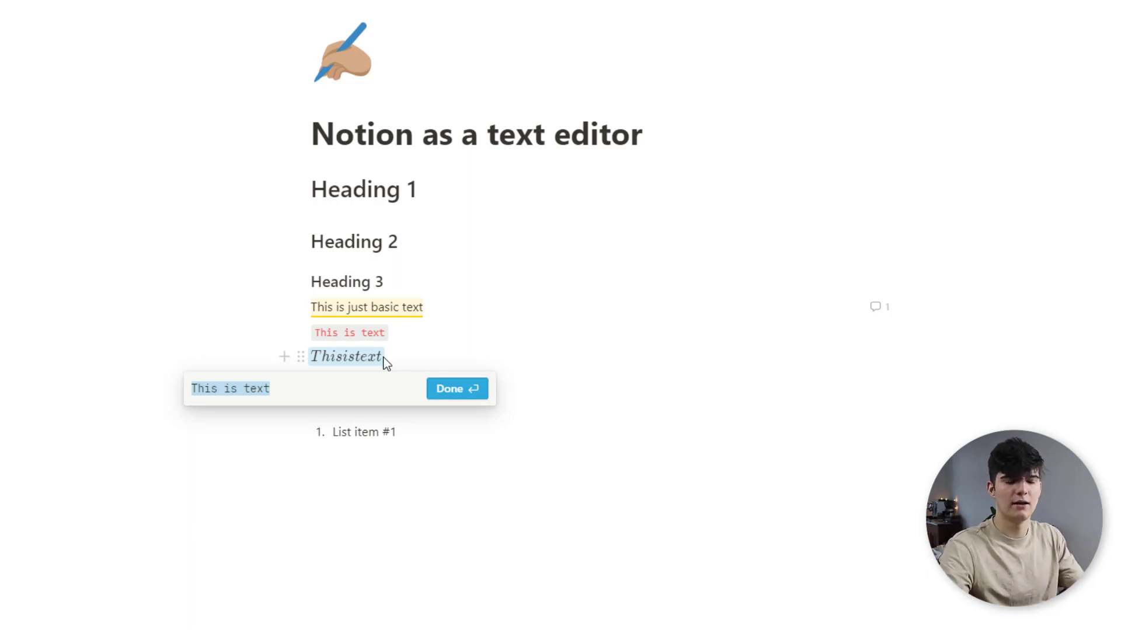
pyautogui.click(442, 381)
pyautogui.press('Return')
pyautogui.write('This is text')
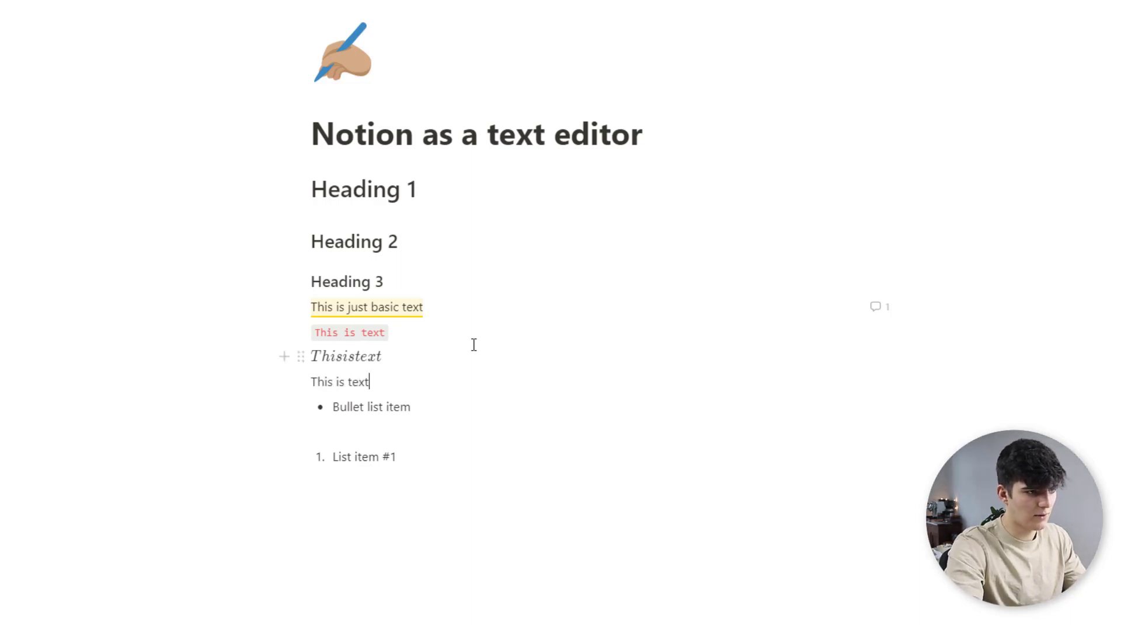
# Step: Colour the new 'This is text' line purple
pyautogui.tripleClick(359, 383)
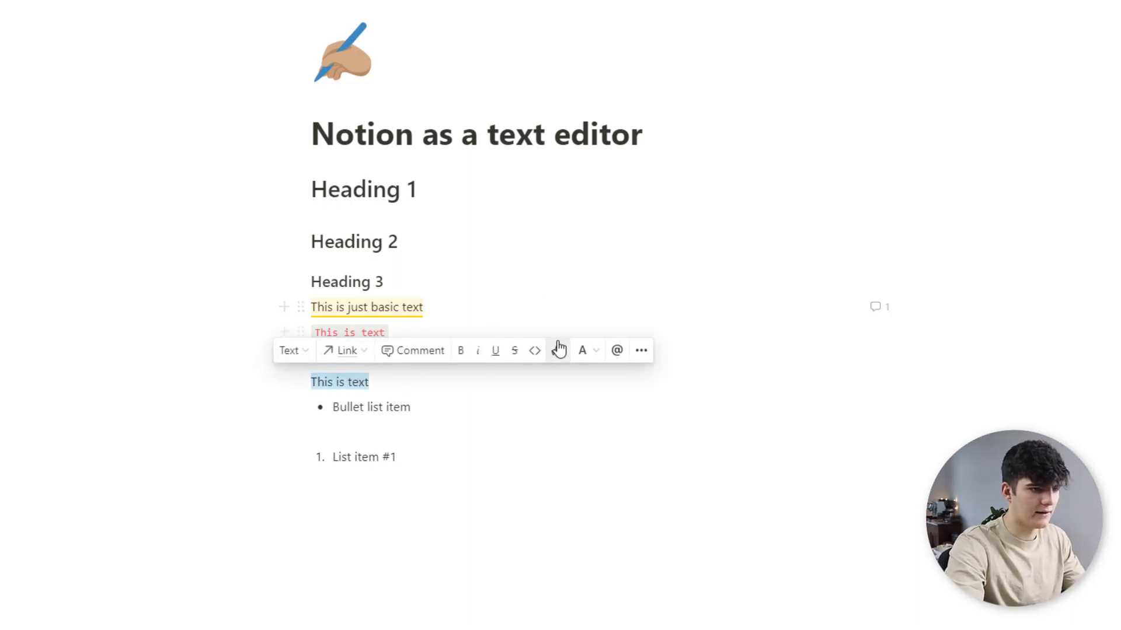
pyautogui.click(582, 356)
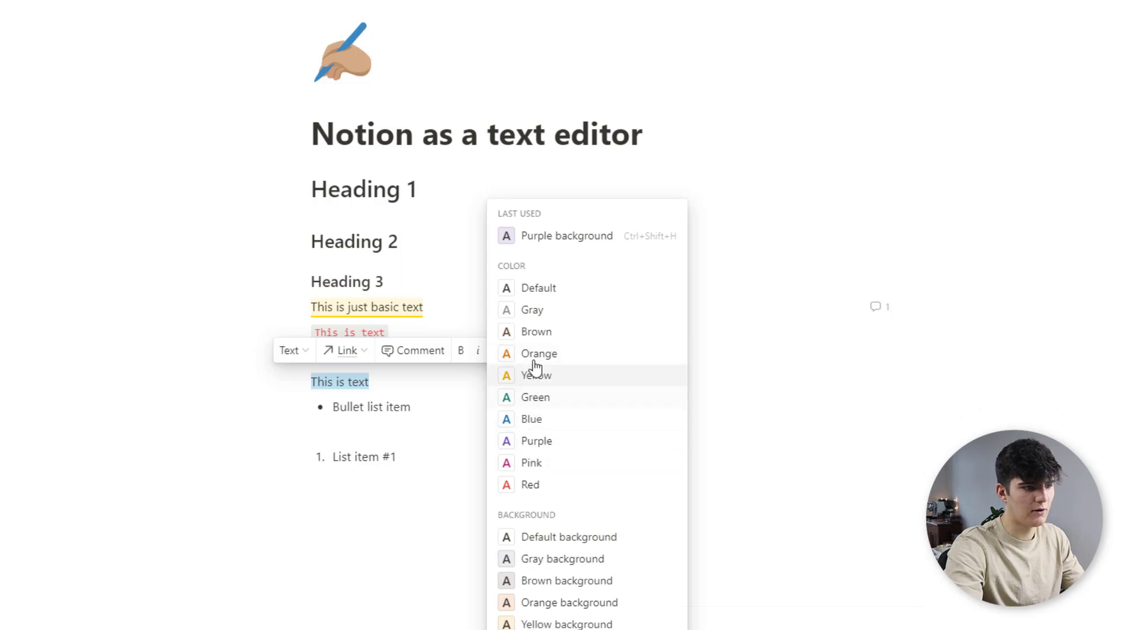
pyautogui.click(537, 442)
pyautogui.click(409, 393)
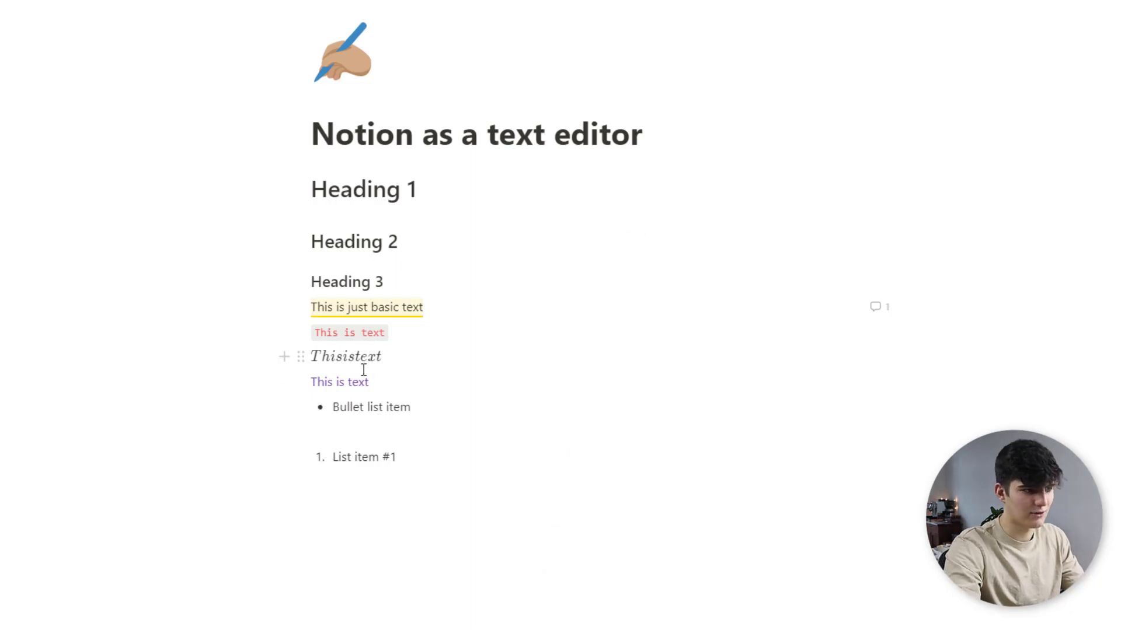
# Step: Give the purple 'This is text' line a yellow background
pyautogui.click(312, 384)
pyautogui.moveTo(312, 384); pyautogui.dragTo(379, 383)
pyautogui.click(582, 352)
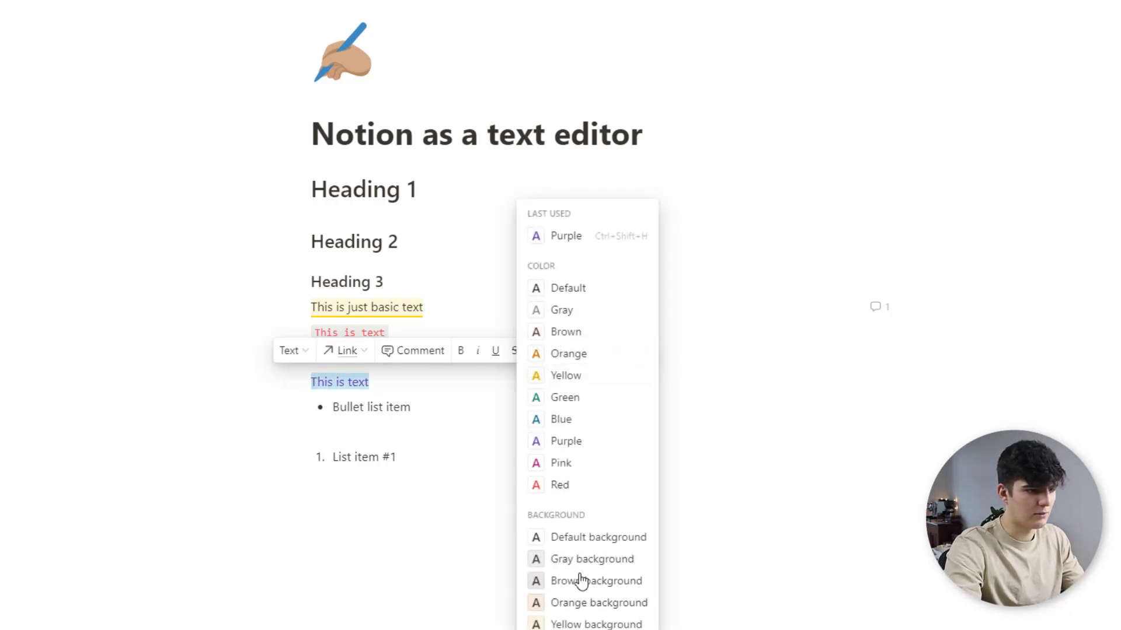
pyautogui.click(577, 623)
pyautogui.click(437, 395)
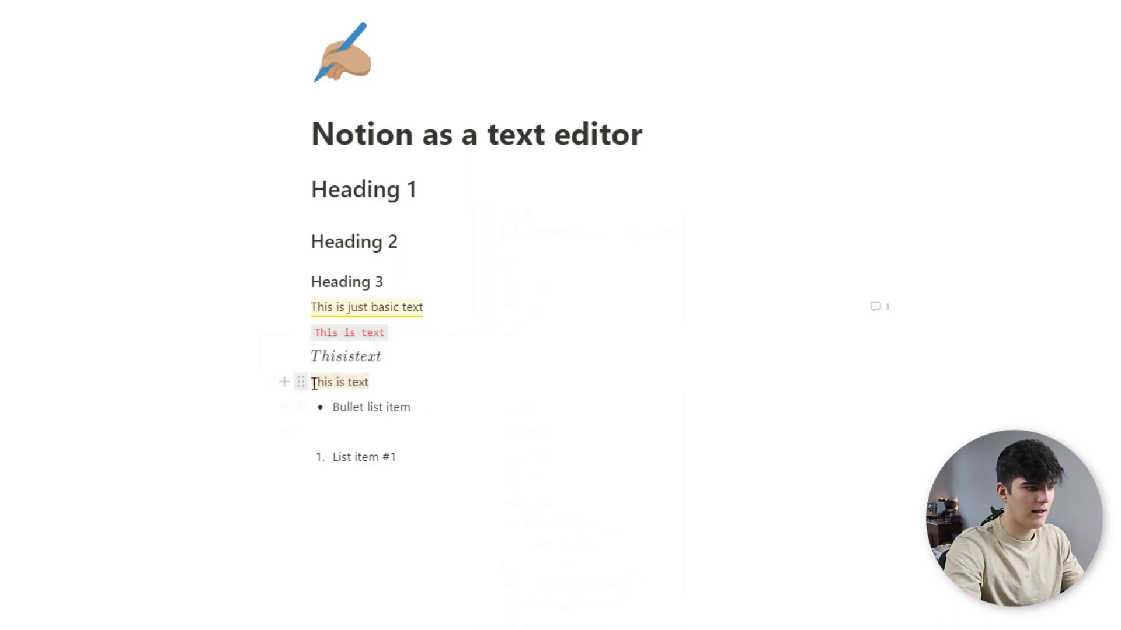
pyautogui.moveTo(320, 382); pyautogui.dragTo(400, 380)
pyautogui.click(401, 380)
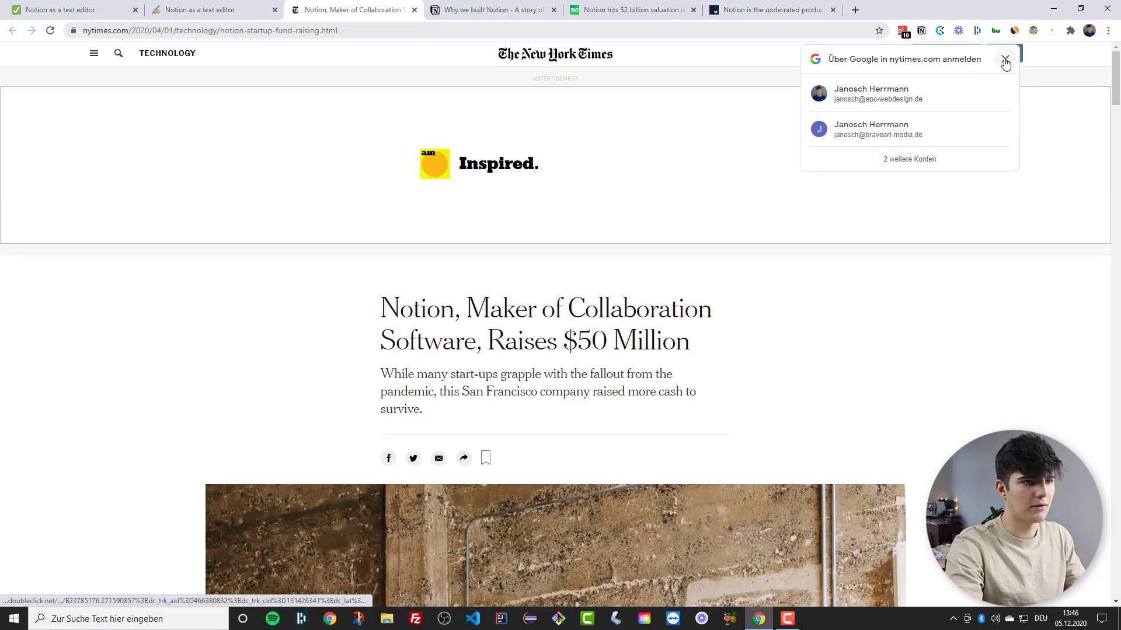
# Step: Dismiss the sign-in popup and paywall banner on the NYT article and select its URL
pyautogui.click(1005, 17)
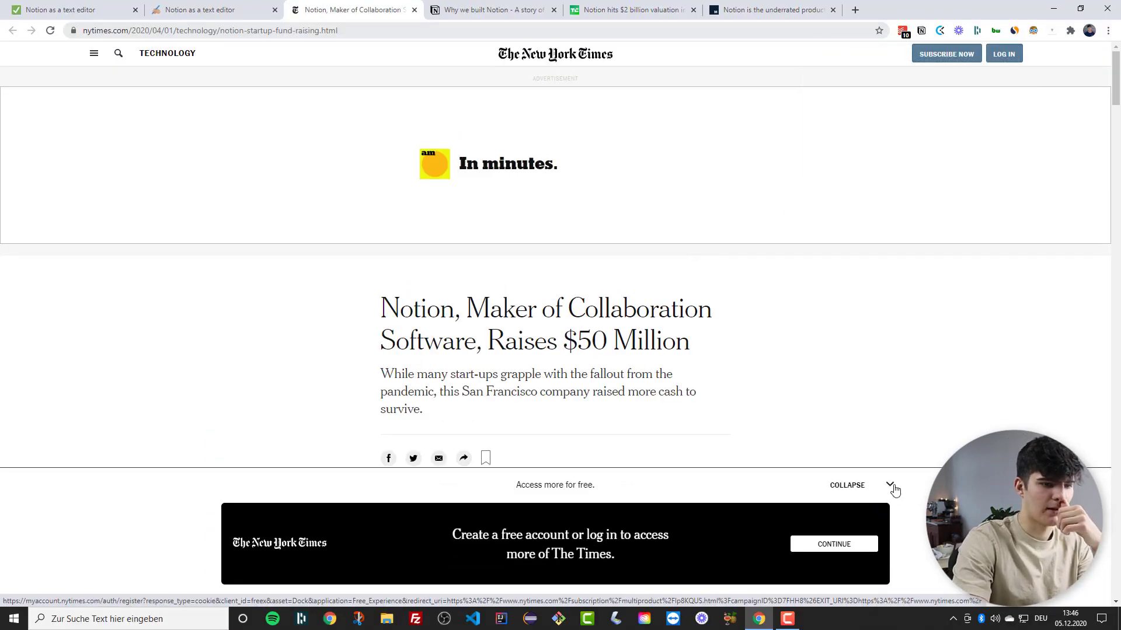
pyautogui.click(891, 485)
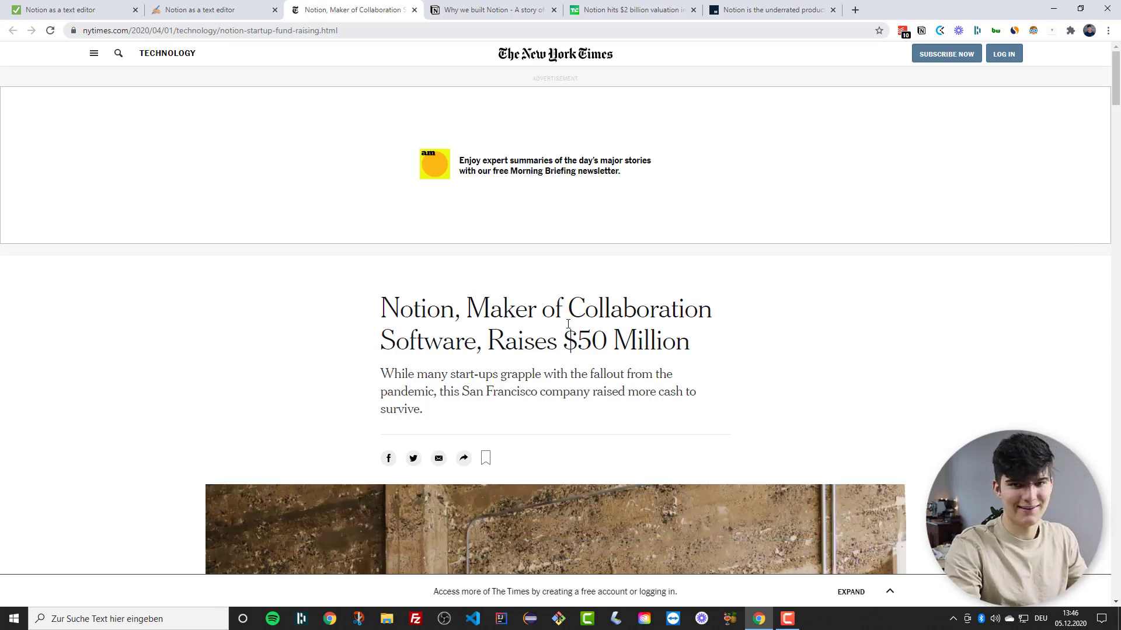
pyautogui.scroll(-2, 566, 324)
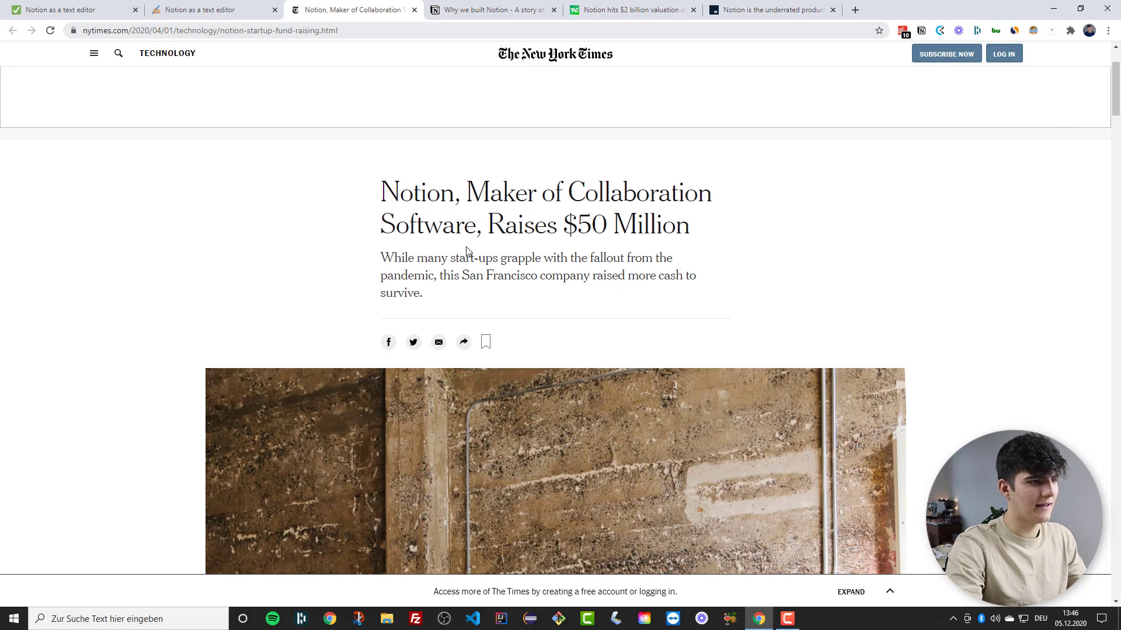
pyautogui.scroll(1, 514, 158)
pyautogui.scroll(-1, 419, 176)
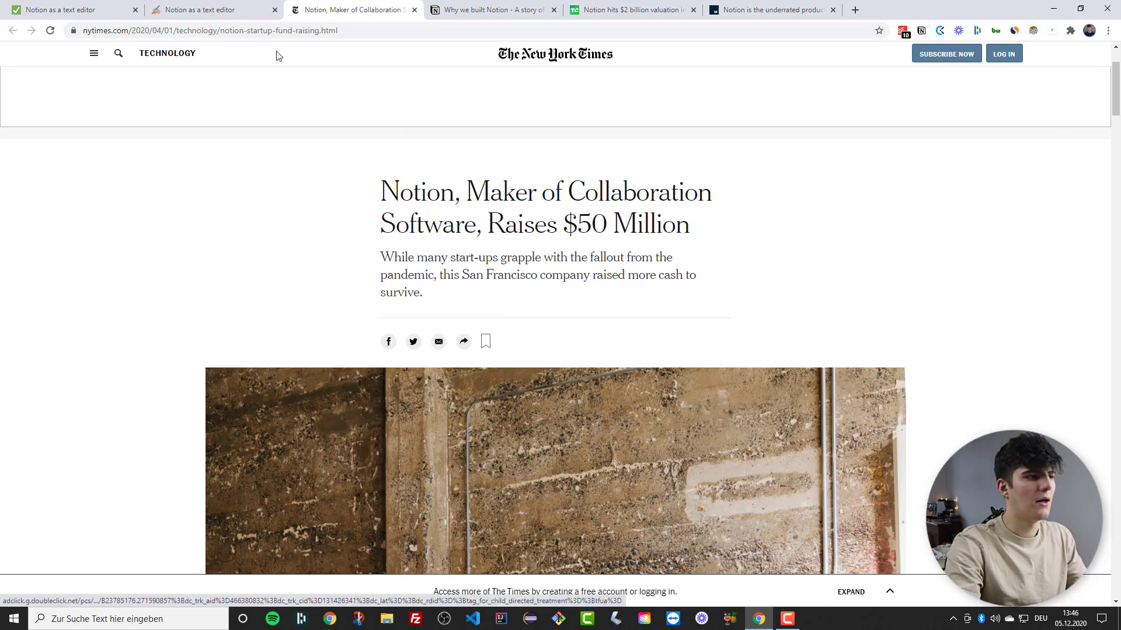
pyautogui.click(259, 30)
pyautogui.hotkey('ctrl', 'c')
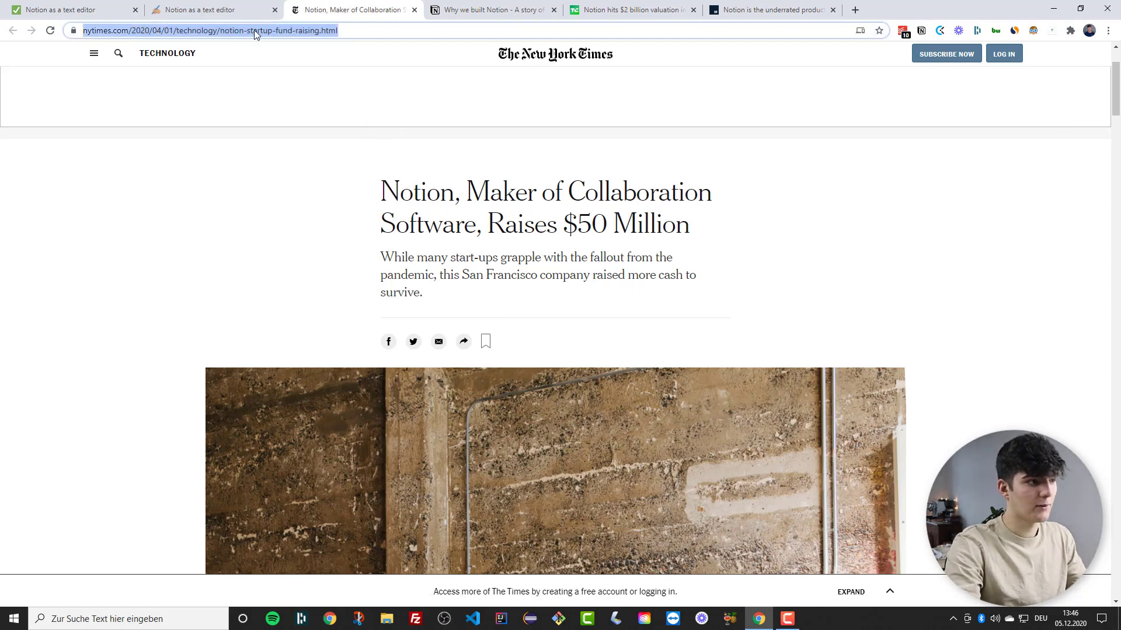
# Step: Paste the NYT article URL below List item #1 as a bookmark card, then return to the article
pyautogui.click(199, 9)
pyautogui.click(518, 406)
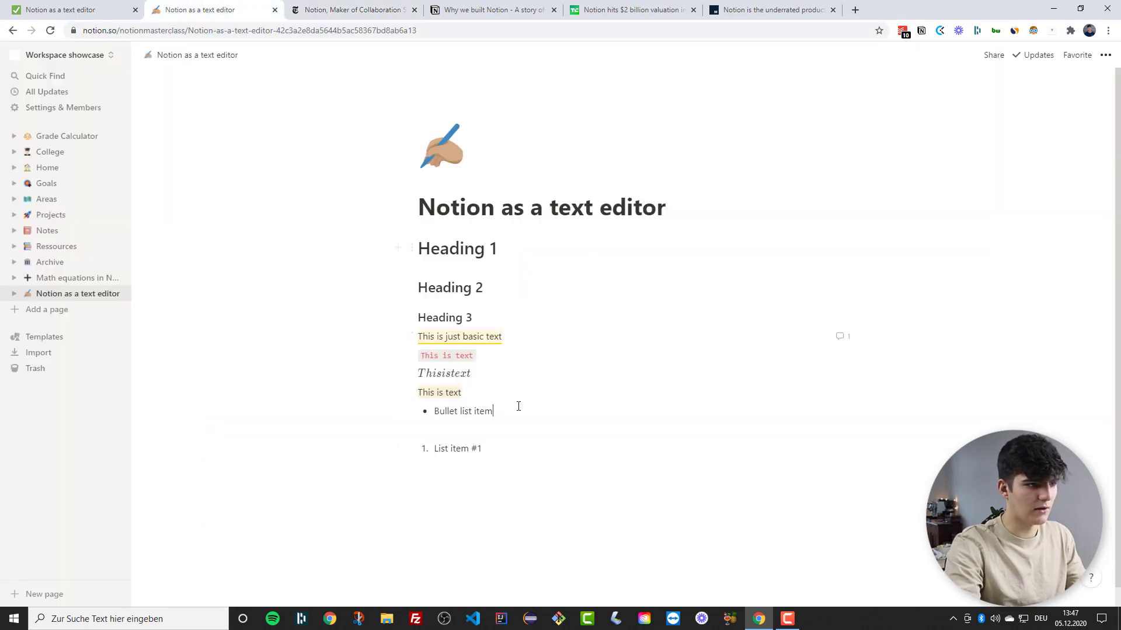
pyautogui.click(468, 471)
pyautogui.press('Return')
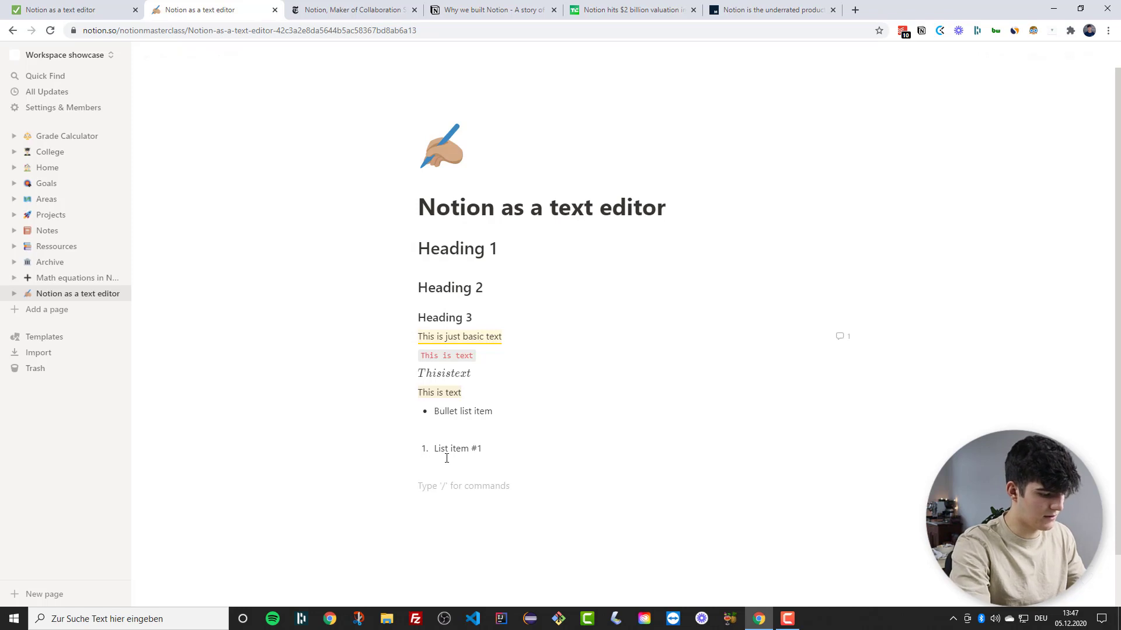
pyautogui.hotkey('ctrl', 'v')
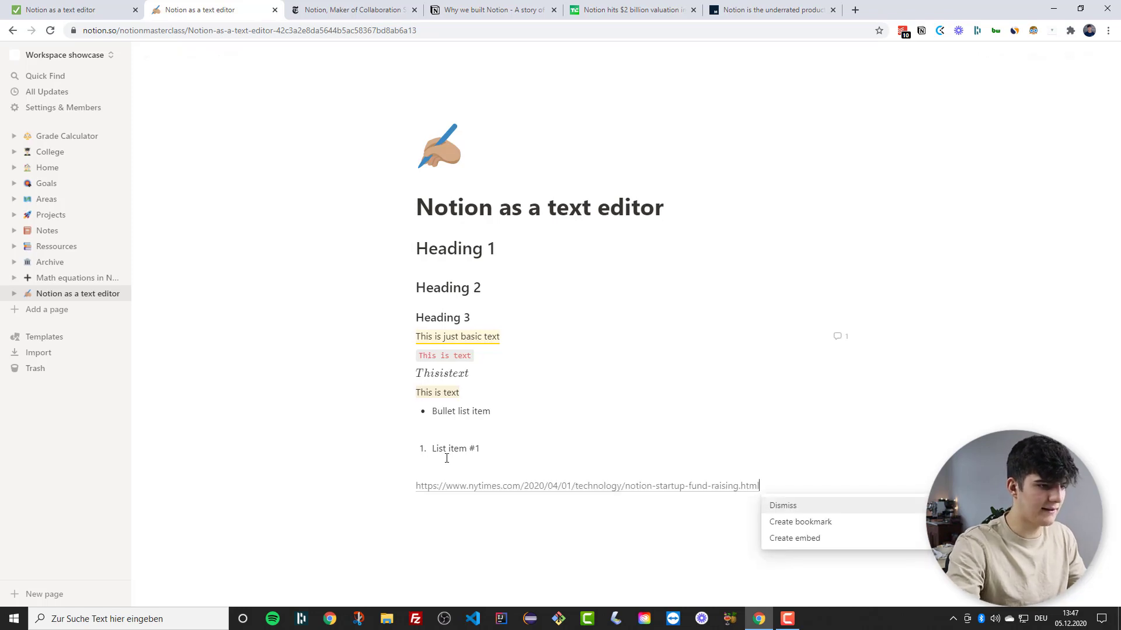
pyautogui.click(787, 527)
pyautogui.scroll(-2, 735, 438)
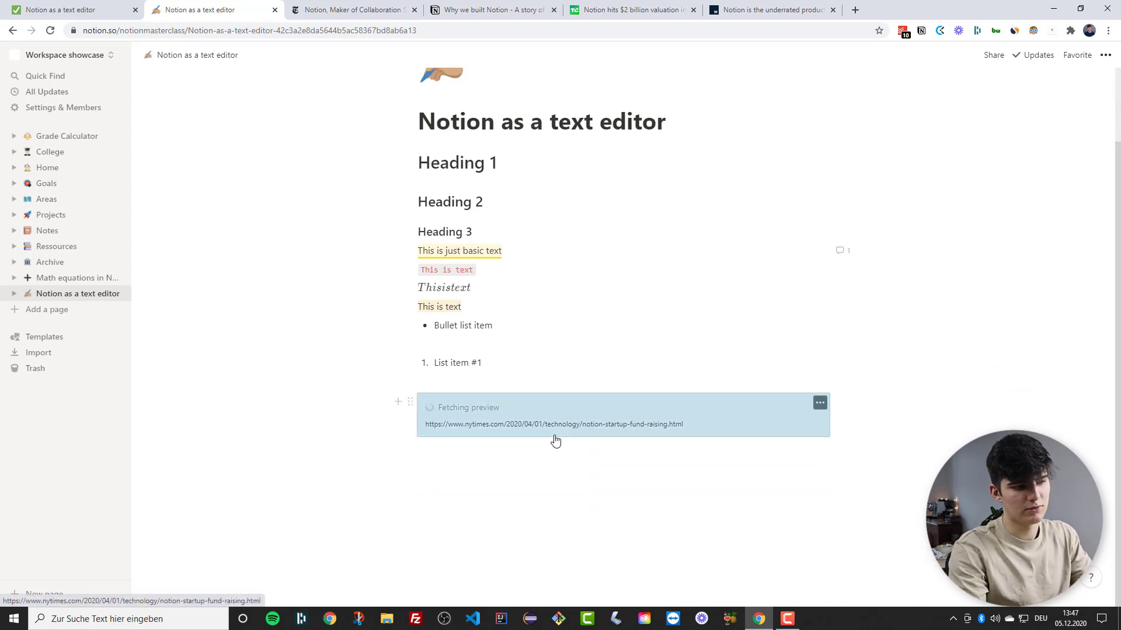
pyautogui.click(690, 355)
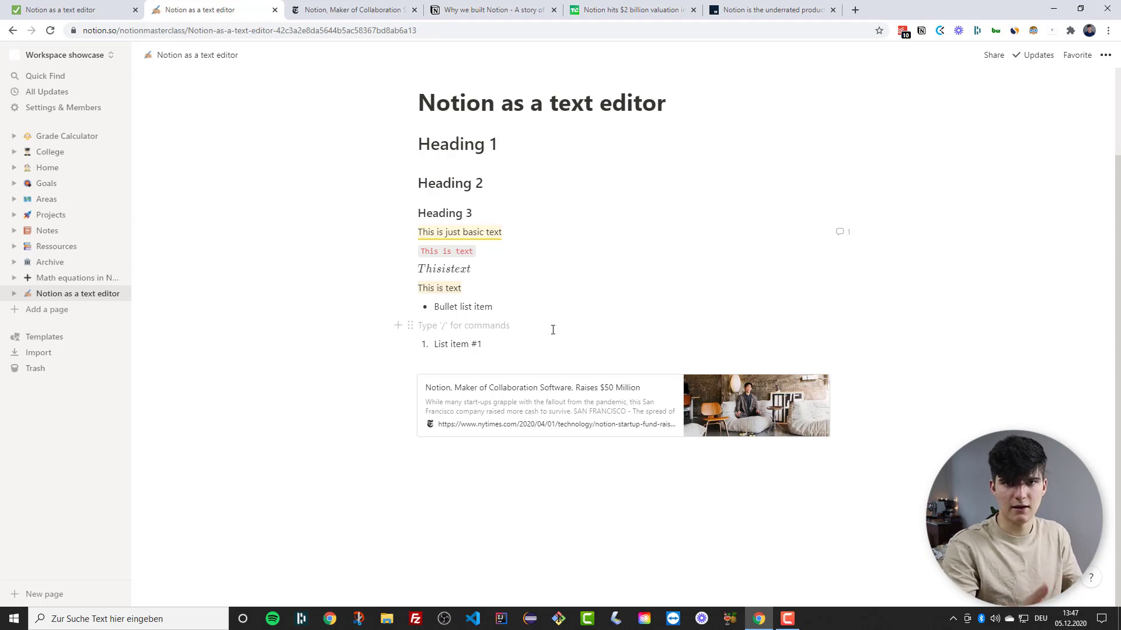
pyautogui.hotkey('ctrl', 'Tab')
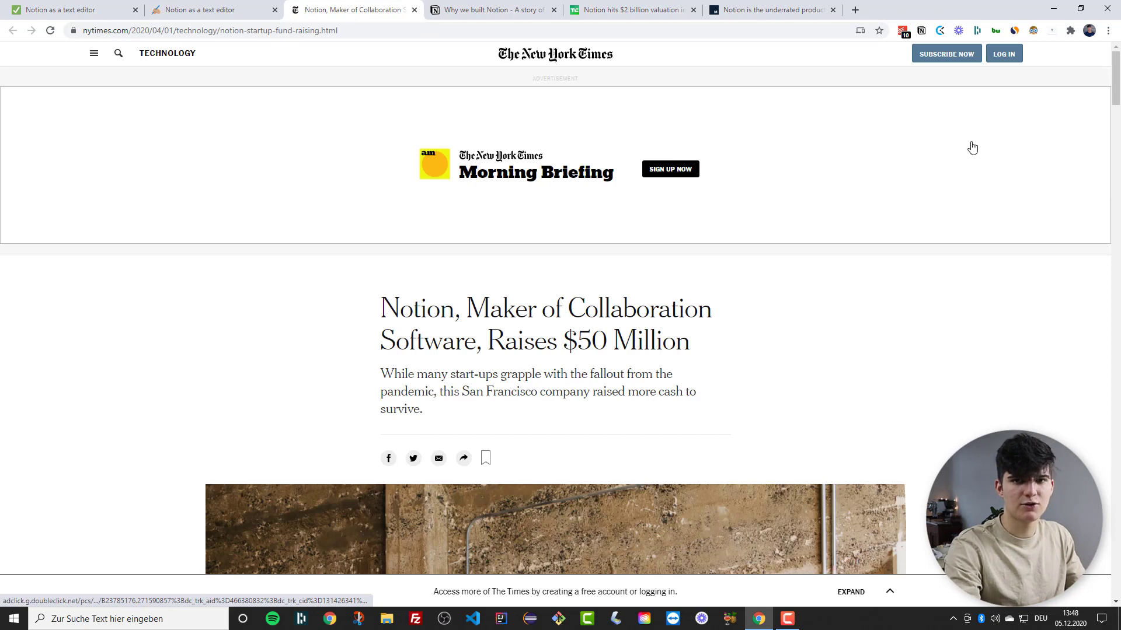
# Step: Set the Web Clipper destination to Workspace showcase, page 'Notion as a text editor'
pyautogui.click(921, 31)
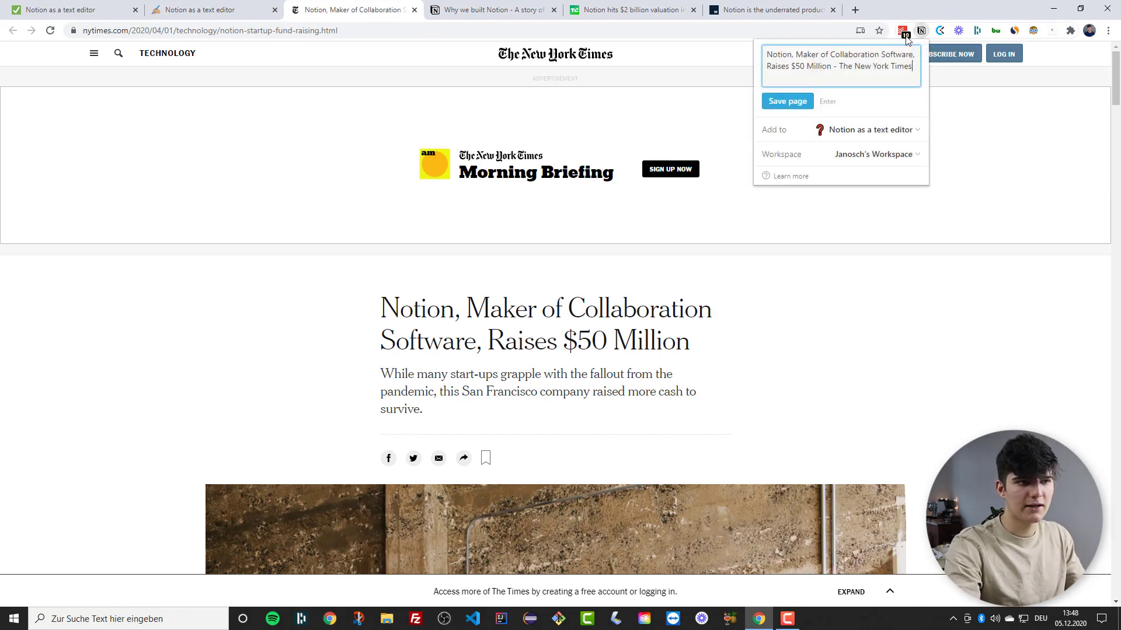
pyautogui.click(858, 161)
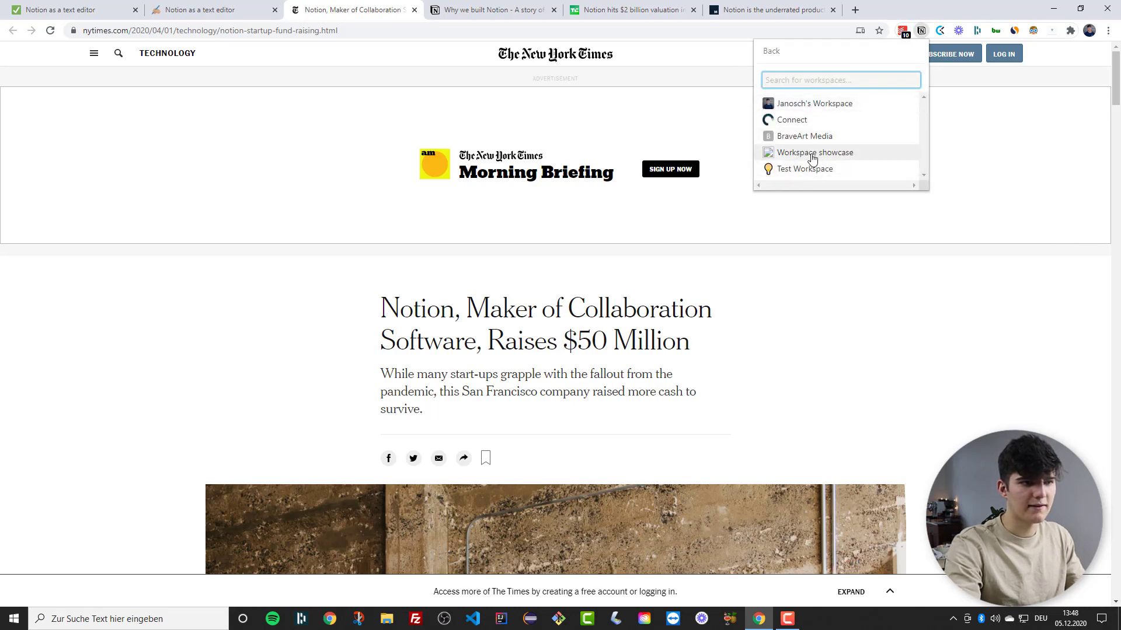
pyautogui.click(812, 156)
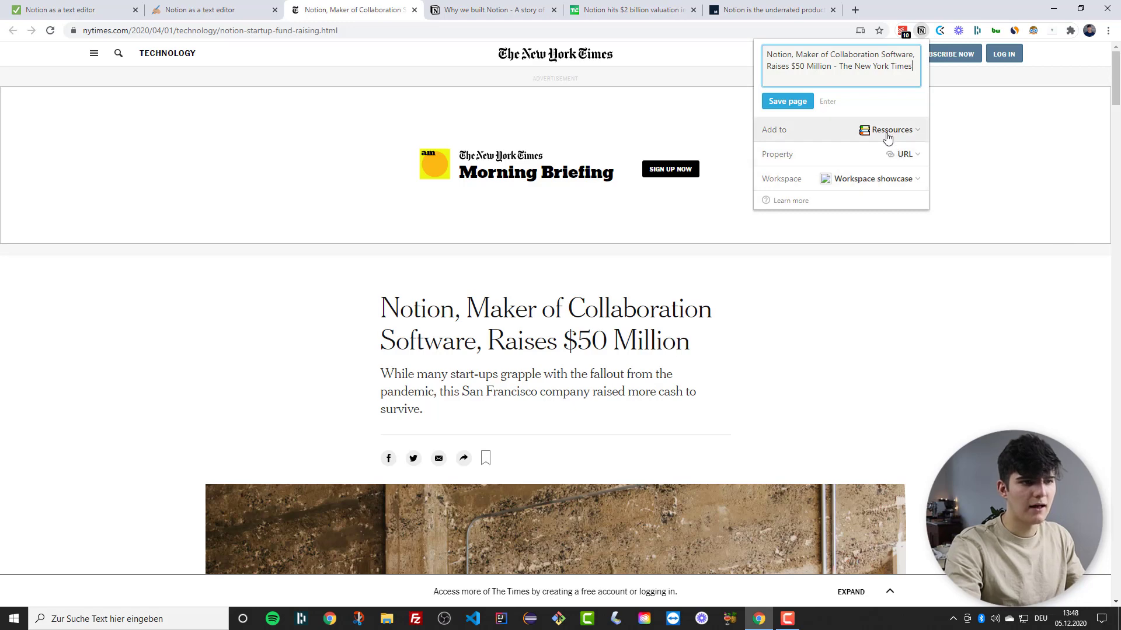
pyautogui.click(888, 130)
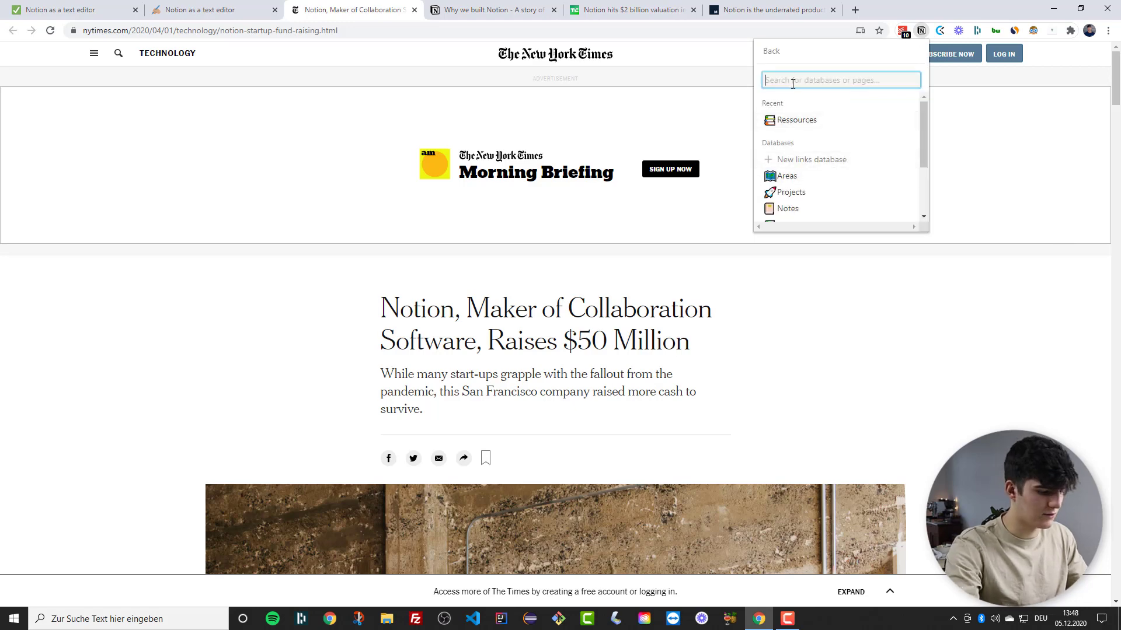
pyautogui.write('N')
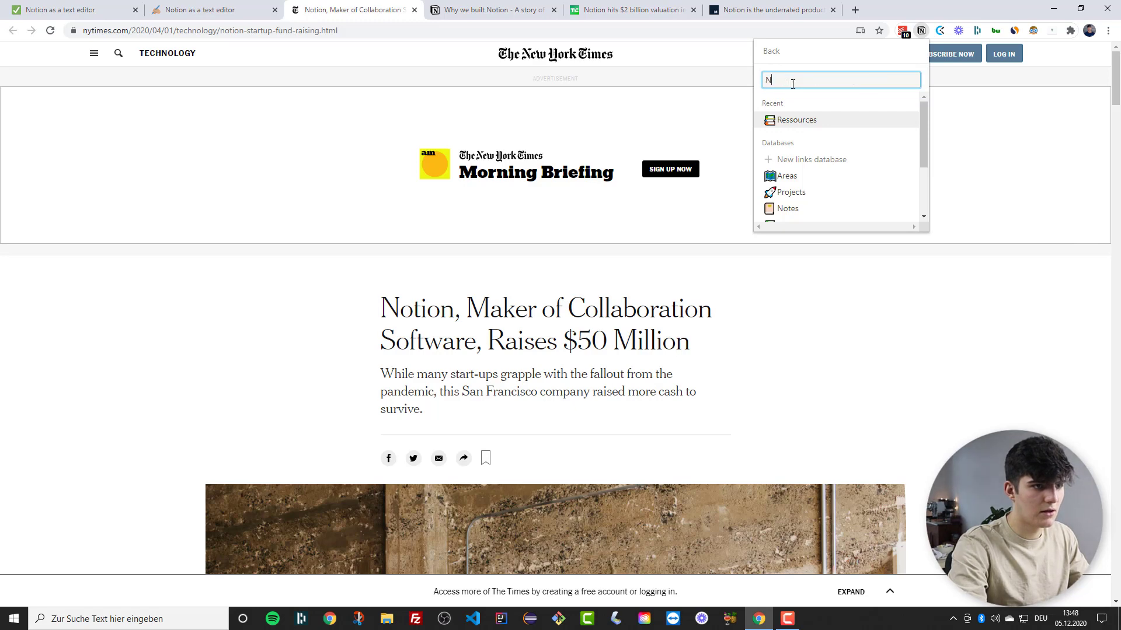
pyautogui.write('otion as a text')
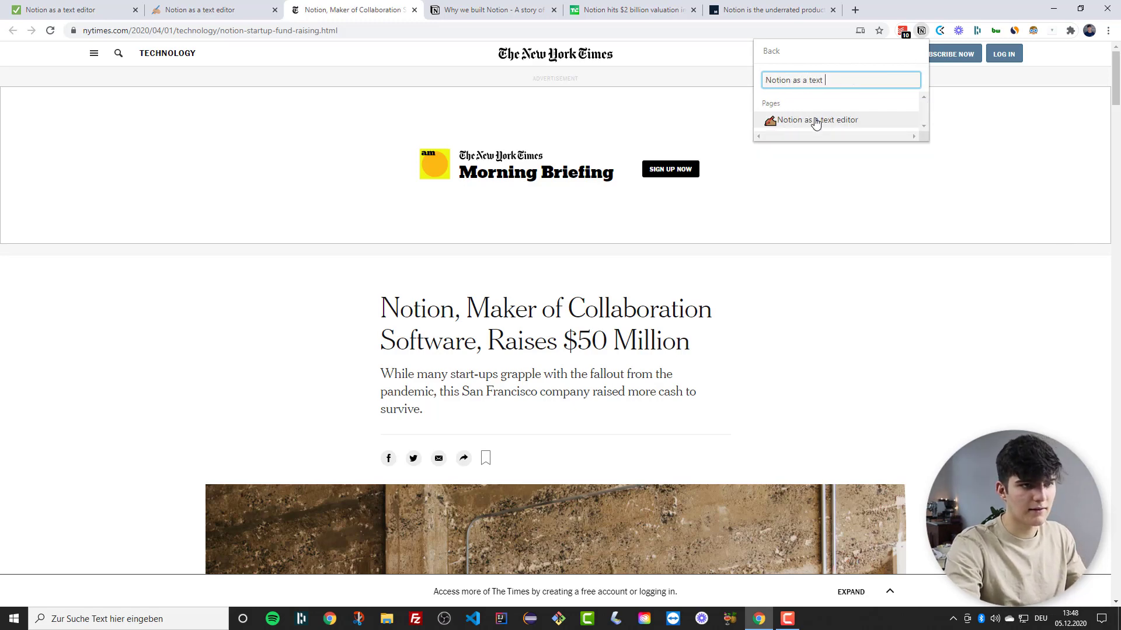
pyautogui.click(816, 122)
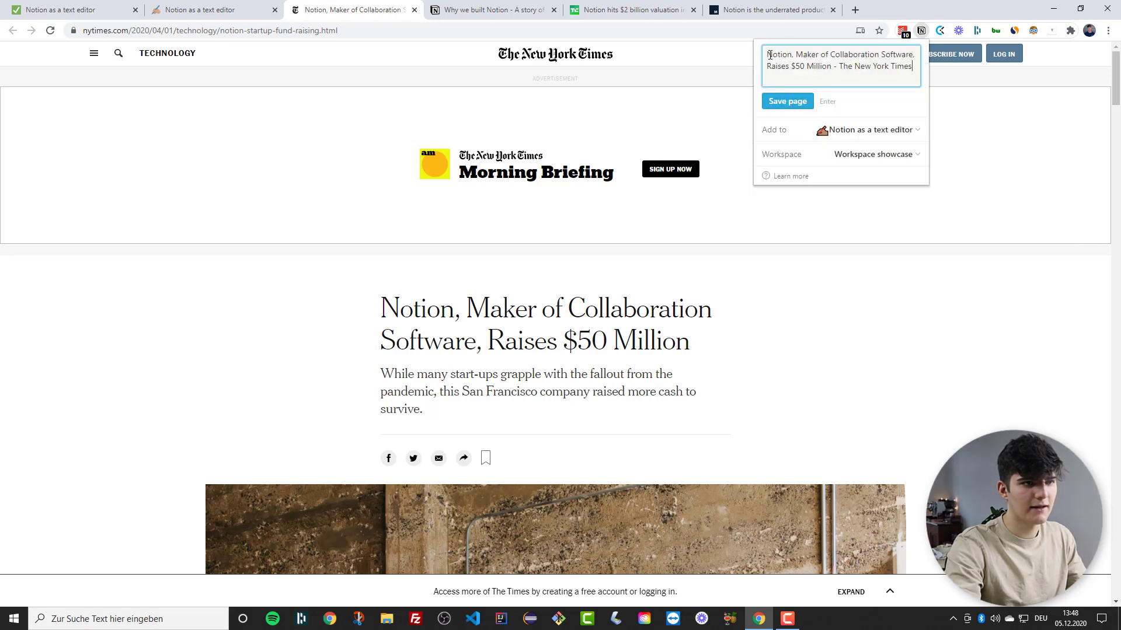
# Step: Save the NYT article clip and go back to the Notion page
pyautogui.moveTo(775, 54); pyautogui.dragTo(912, 67)
pyautogui.click(799, 67)
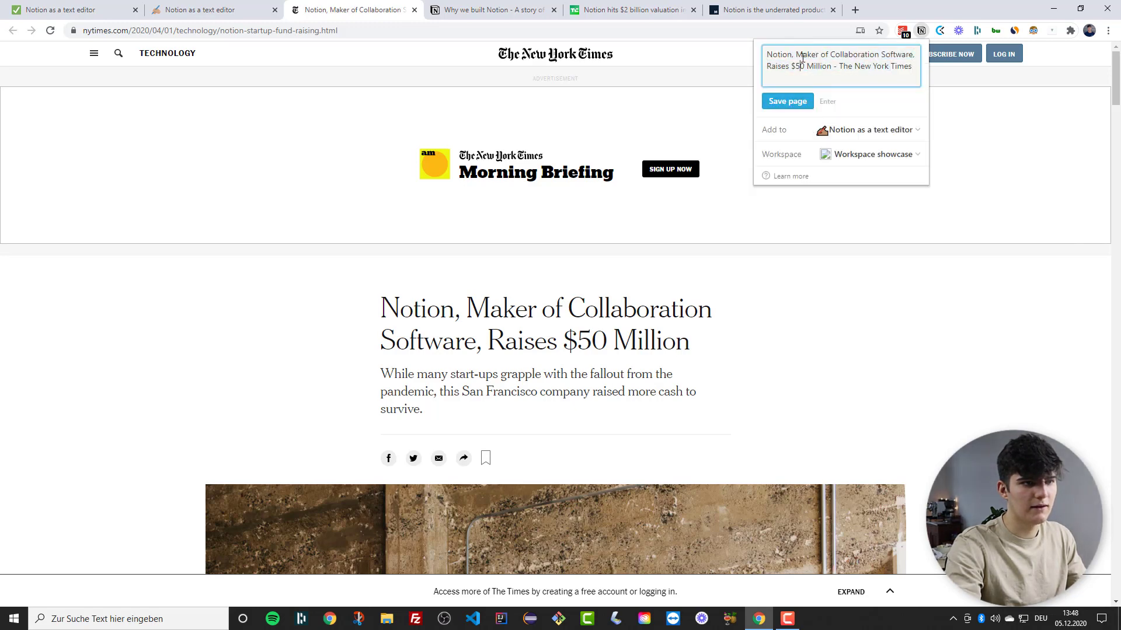
pyautogui.click(788, 103)
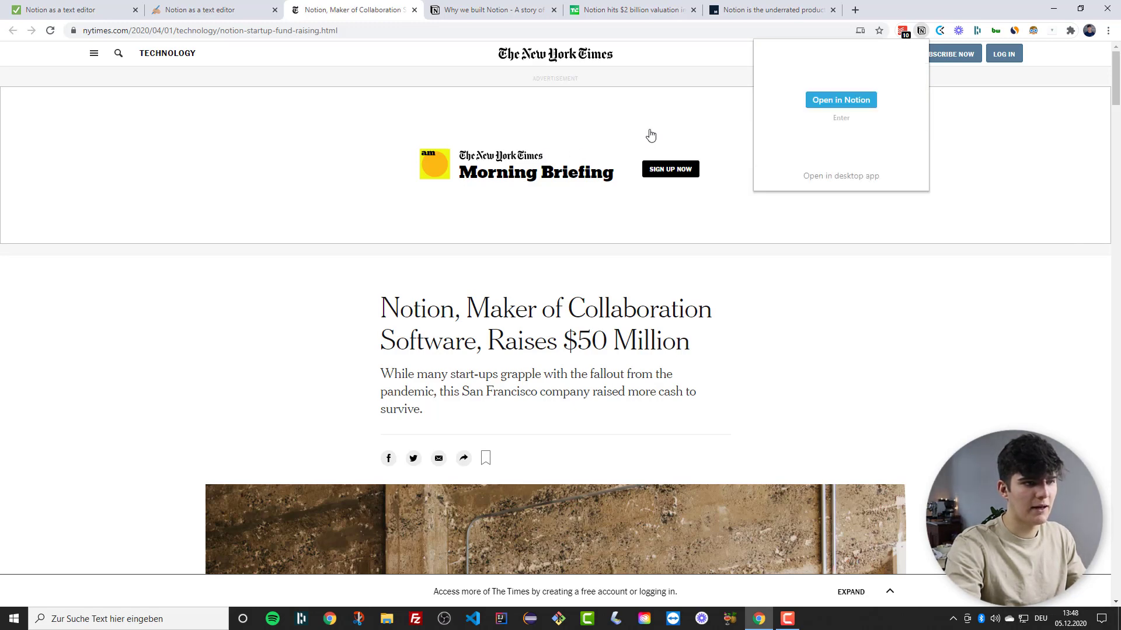
pyautogui.click(649, 134)
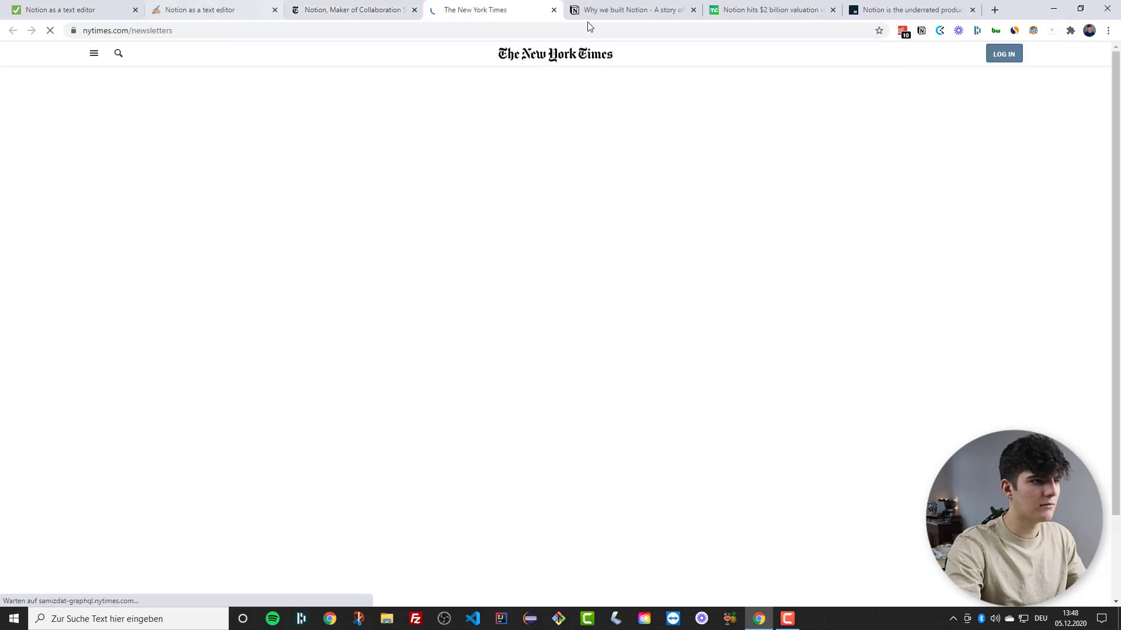
pyautogui.click(554, 10)
pyautogui.click(220, 11)
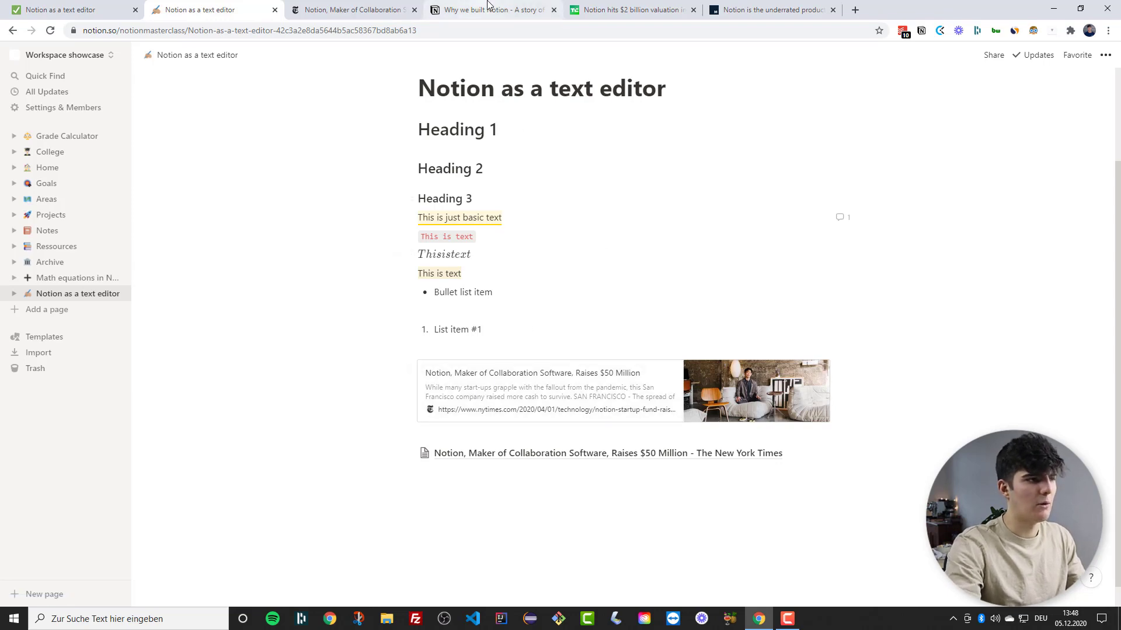
# Step: Clip the 'Why we built Notion' page with Web Clipper and view the new link in Notion
pyautogui.click(367, 5)
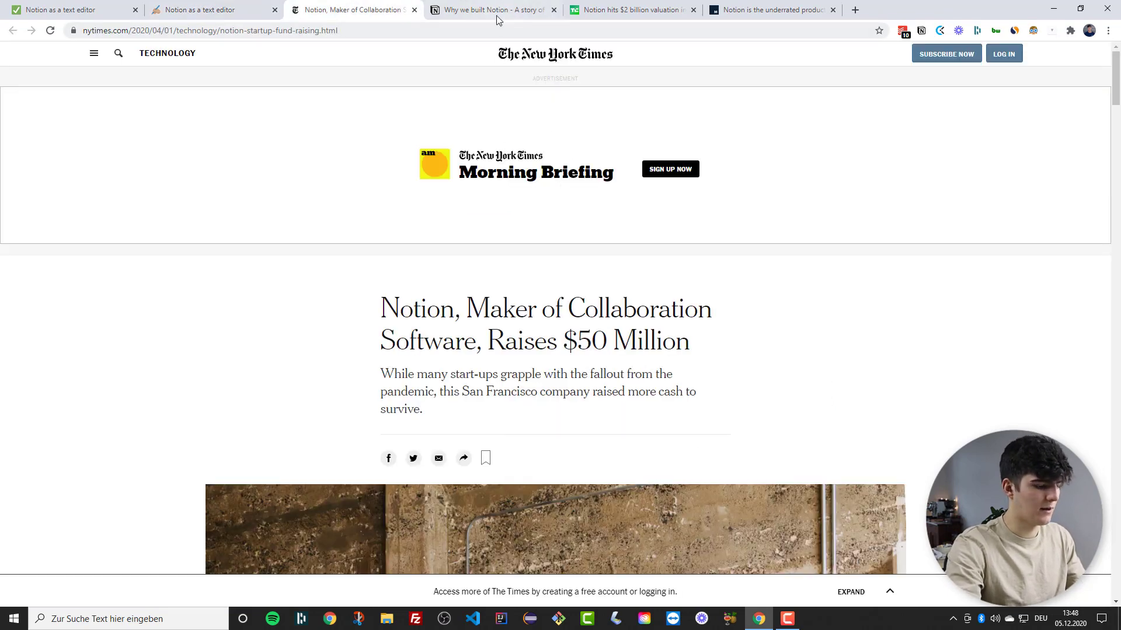
pyautogui.click(469, 6)
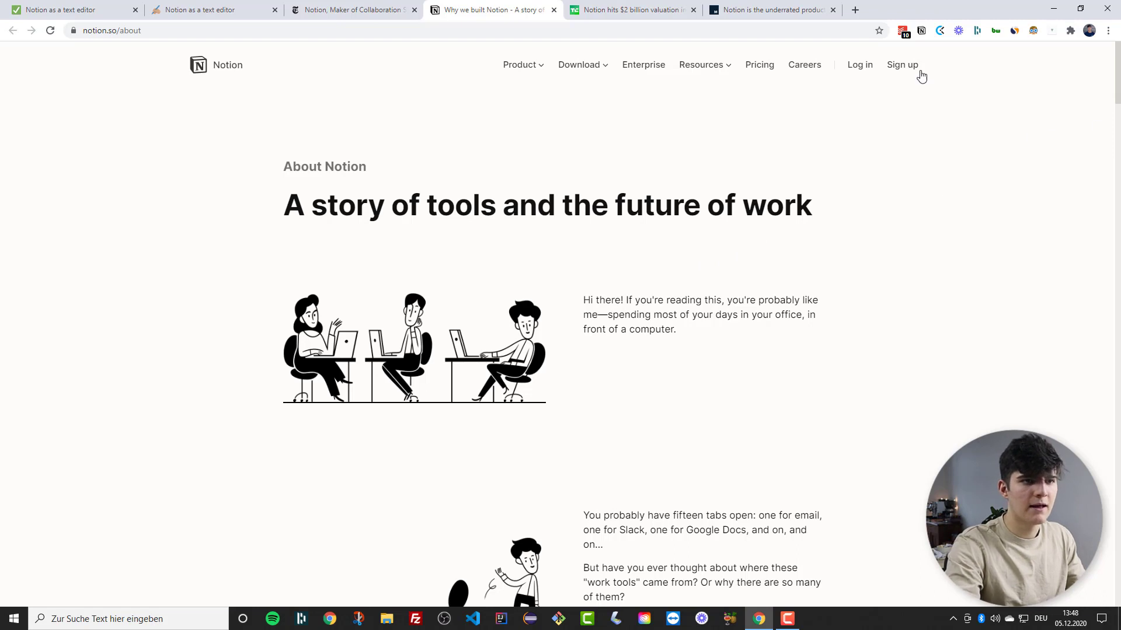
pyautogui.click(919, 31)
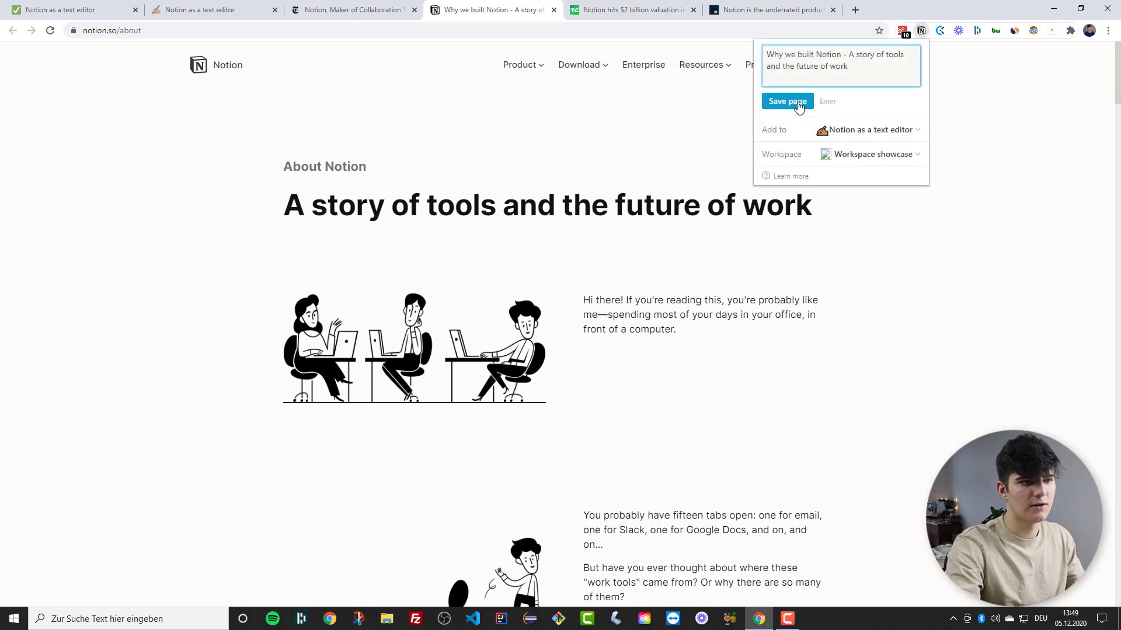
pyautogui.click(791, 101)
pyautogui.click(199, 10)
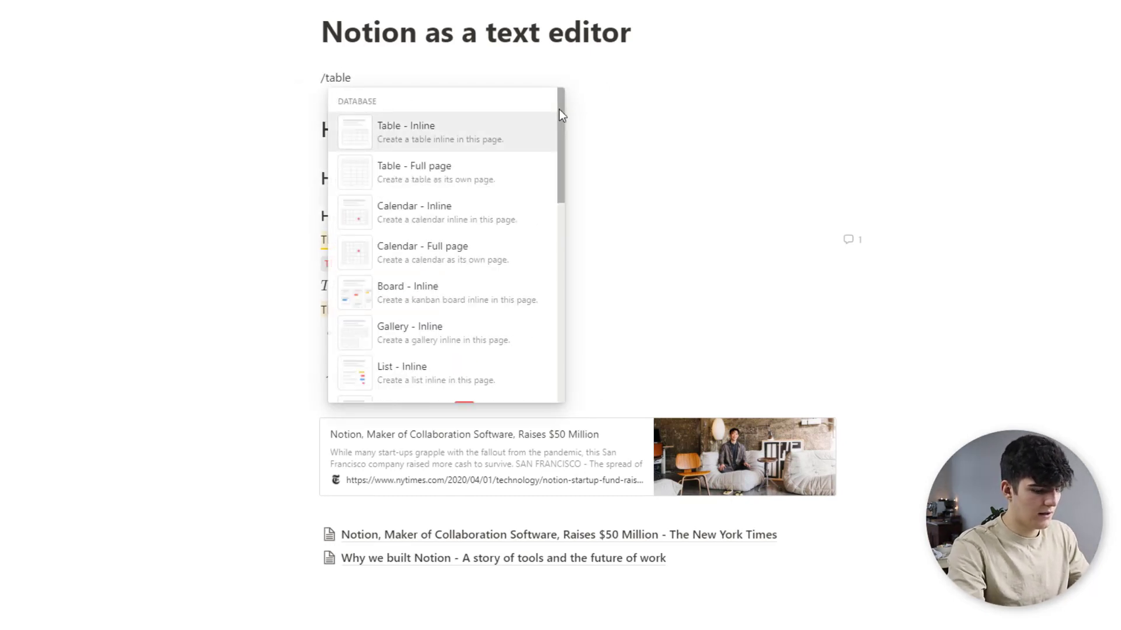
# Step: Insert a table of contents beneath the page title listing Heading 1, Heading 2 and Heading 3
pyautogui.write(' of contents')
pyautogui.click(434, 138)
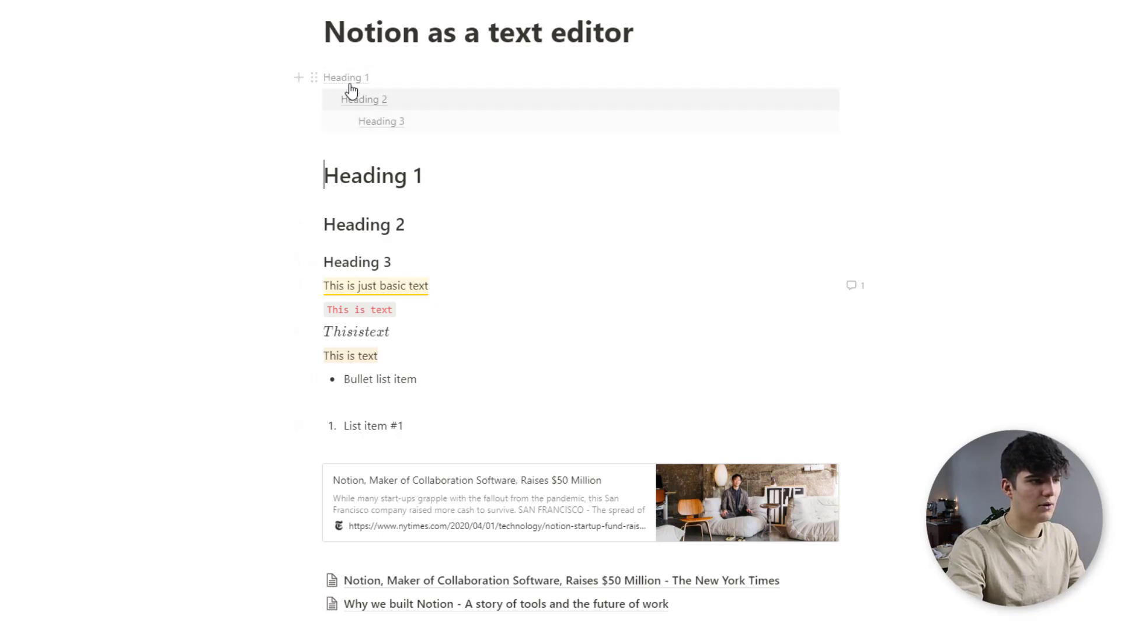
# Step: Add a Heading 2 reading "Notion's story" below the article links
pyautogui.scroll(-2, 377, 578)
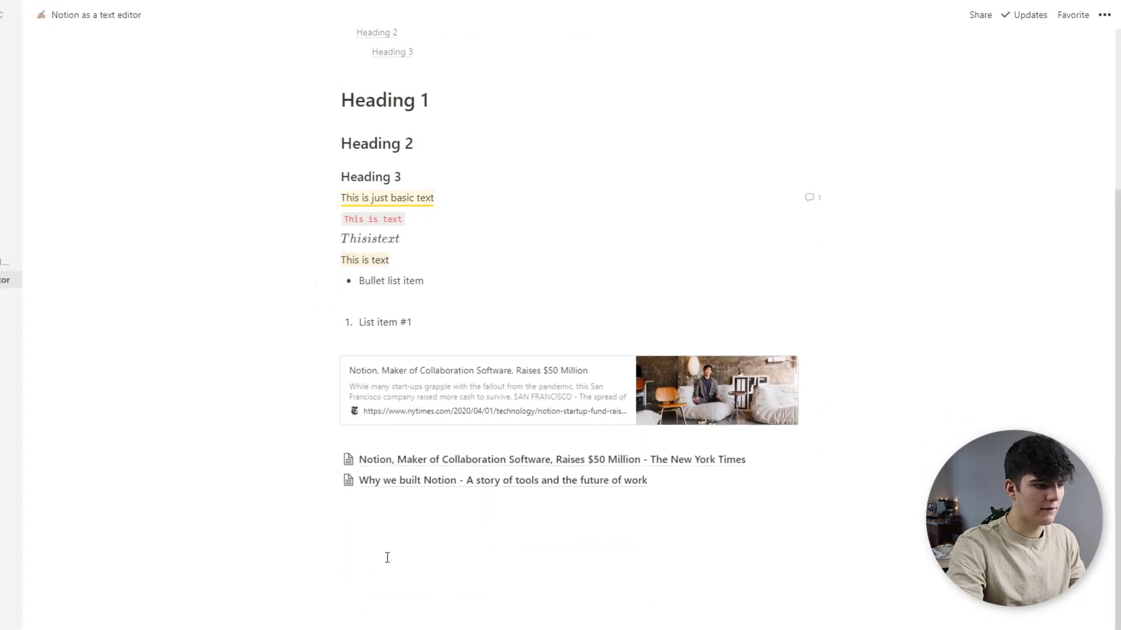
pyautogui.click(359, 527)
pyautogui.press('Return')
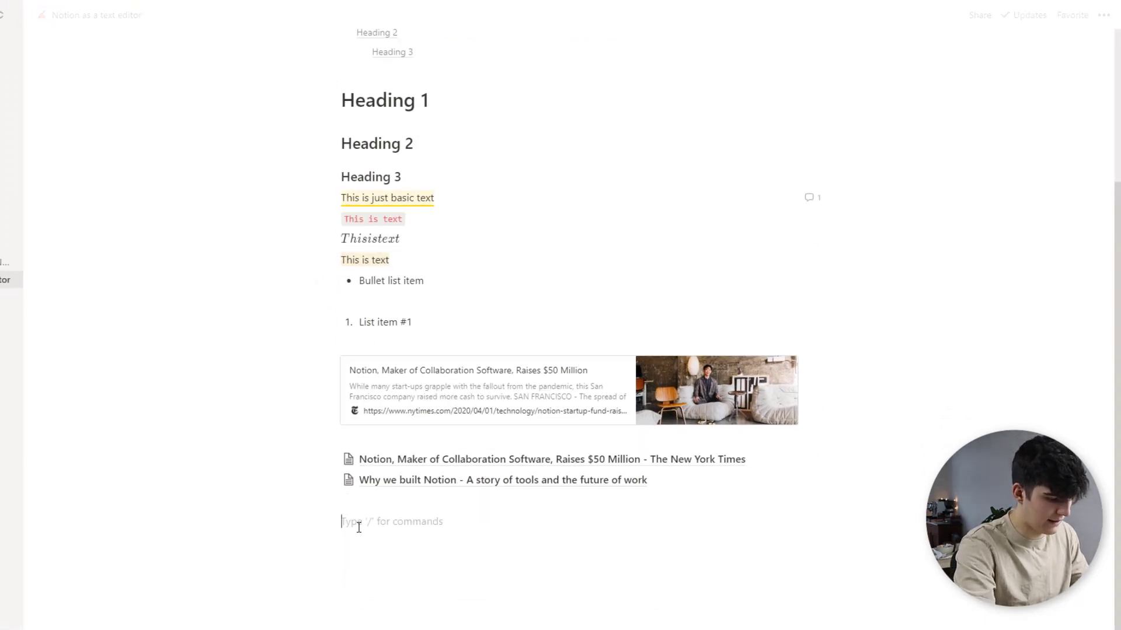
pyautogui.write('/h')
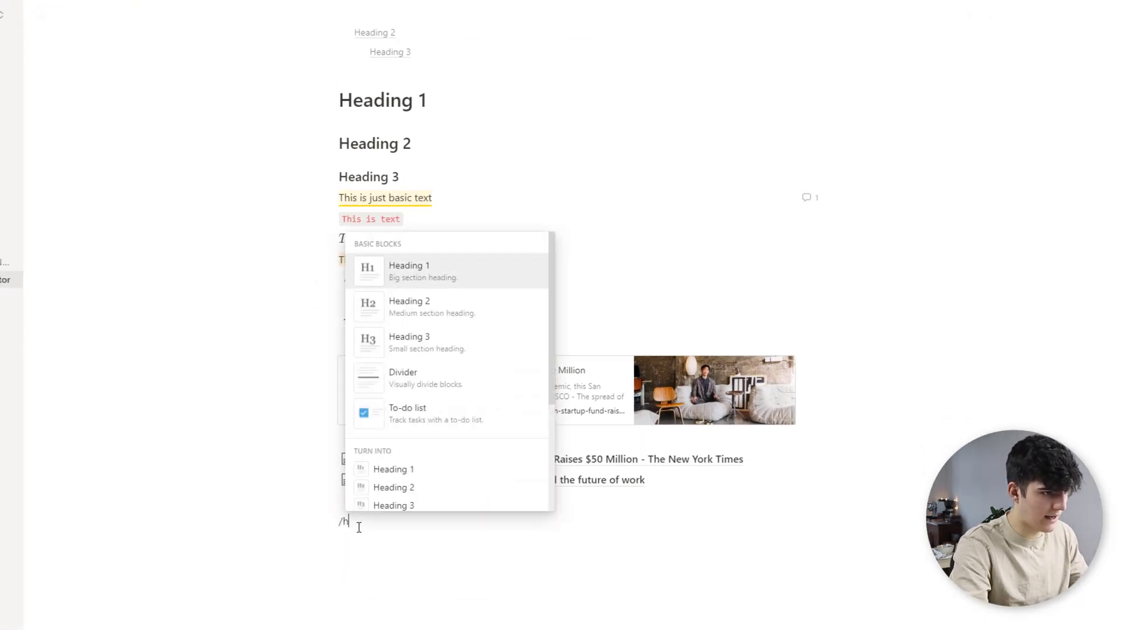
pyautogui.press('Down')
pyautogui.press('Return')
pyautogui.write("Notion's")
pyautogui.press('BackSpace')
pyautogui.write("'s story")
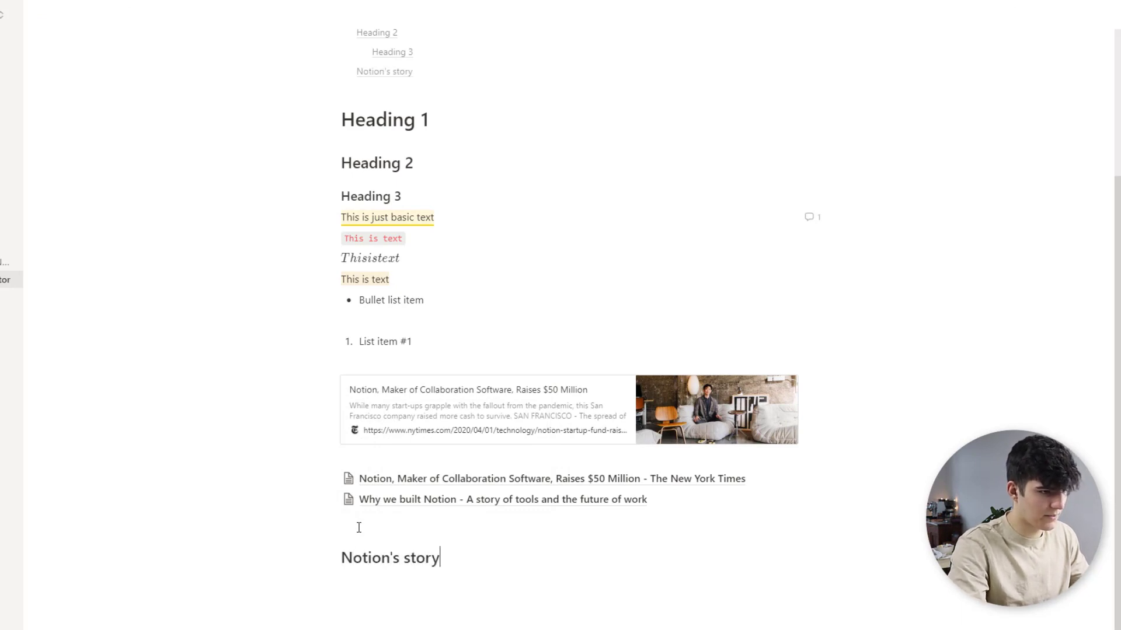
# Step: Add a second Heading 2 reading "The mission of Notion"
pyautogui.press('Return')
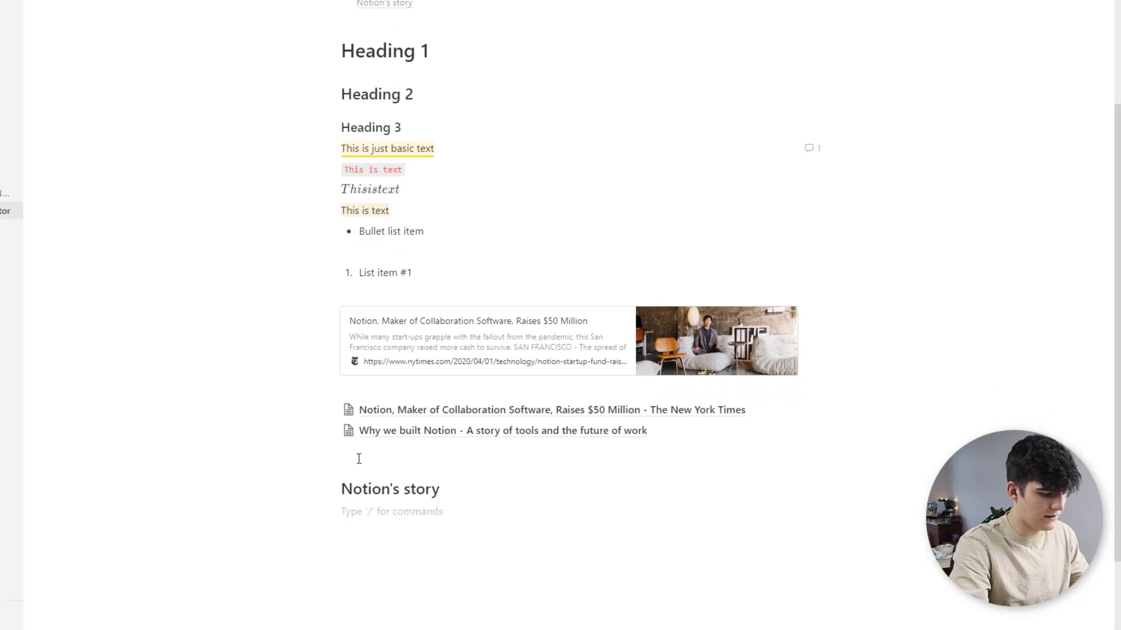
pyautogui.write('/h')
pyautogui.press('Down')
pyautogui.press('Return')
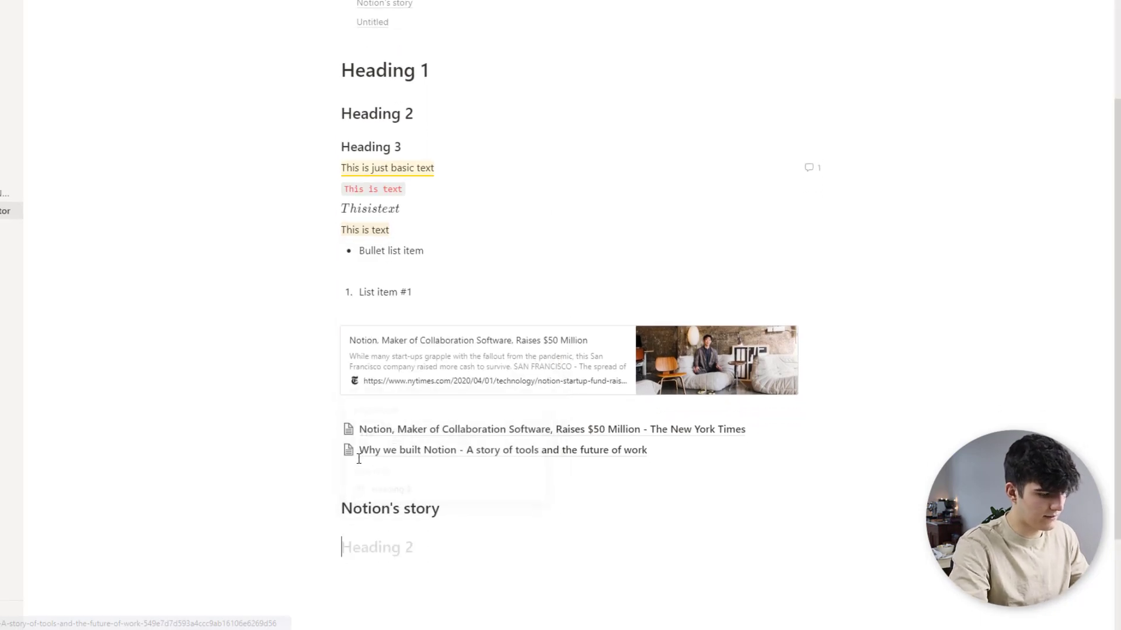
pyautogui.write('N')
pyautogui.press('BackSpace')
pyautogui.write('the')
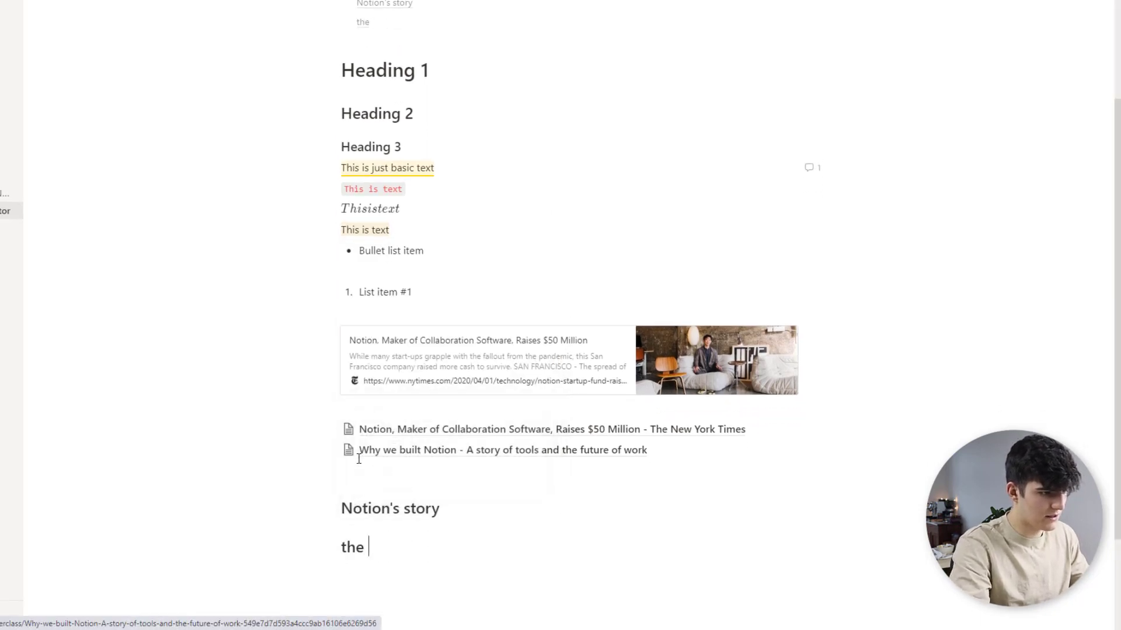
pyautogui.press('BackSpace')
pyautogui.press('BackSpace')
pyautogui.press('BackSpace')
pyautogui.write('The mos')
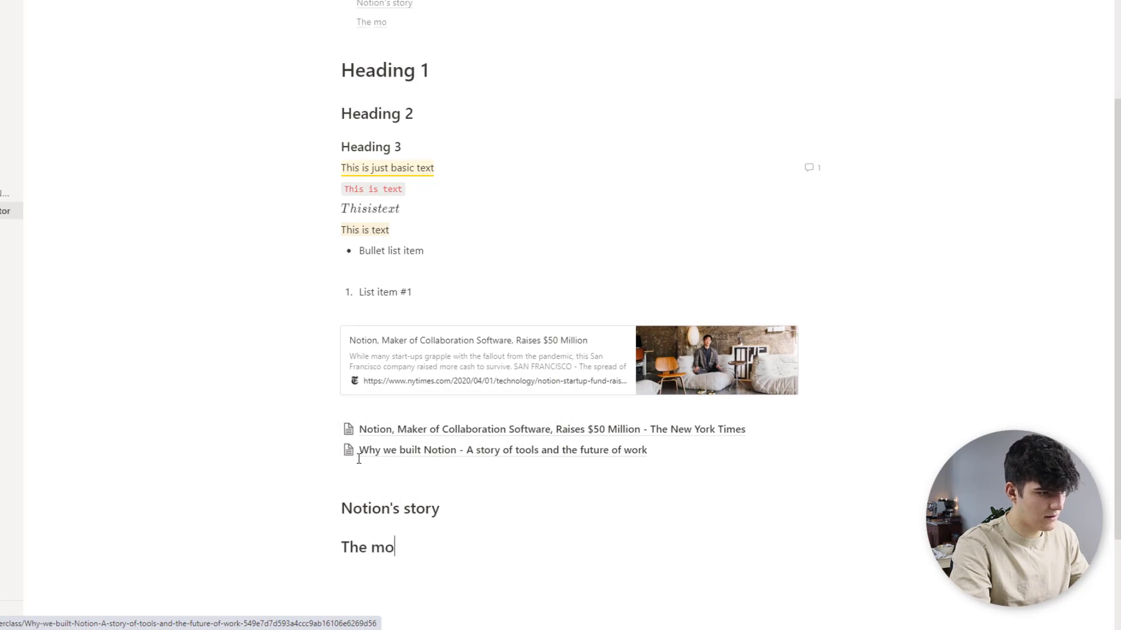
pyautogui.press('BackSpace')
pyautogui.press('BackSpace')
pyautogui.write('ission of Notion')
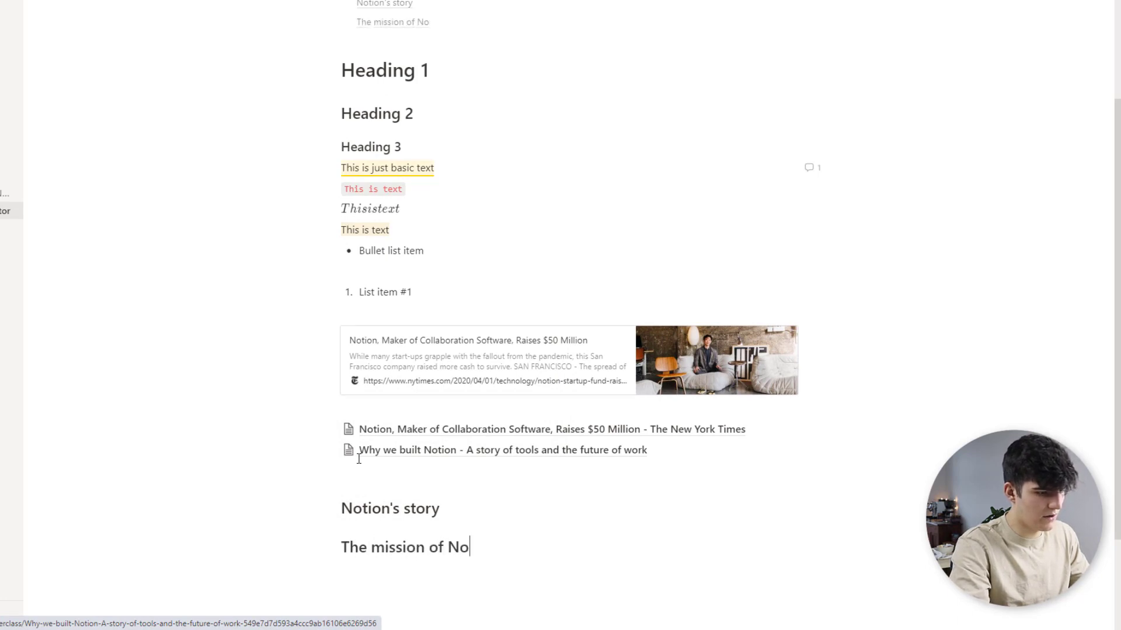
# Step: Add a third Heading 2 reading "New upcoming features" using /h2
pyautogui.press('Return')
pyautogui.write('/h')
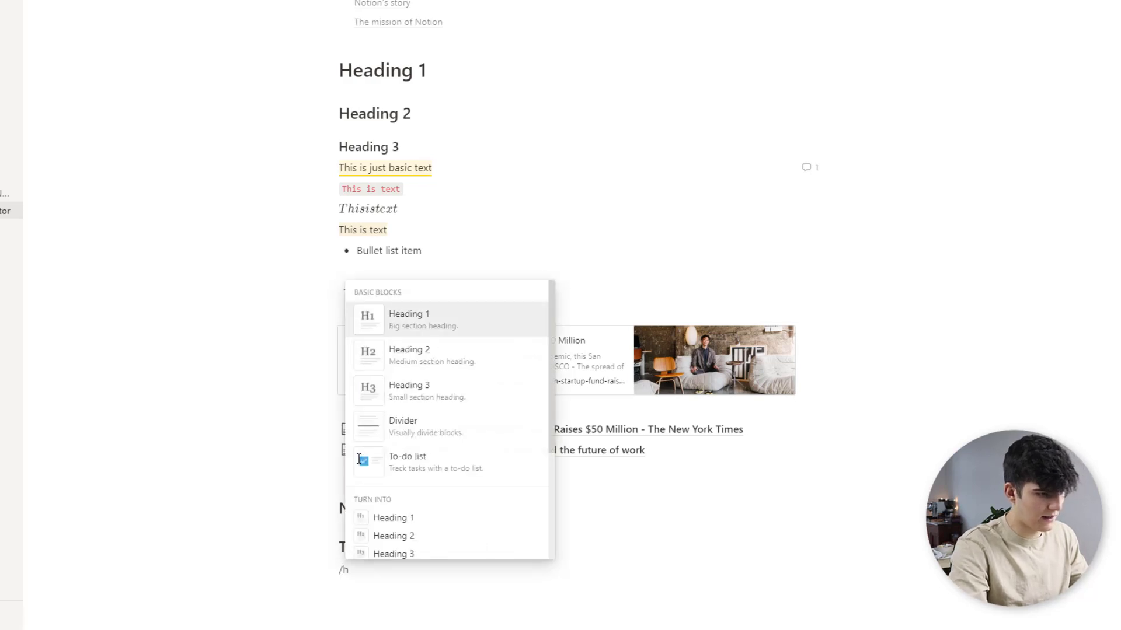
pyautogui.write('2')
pyautogui.press('Return')
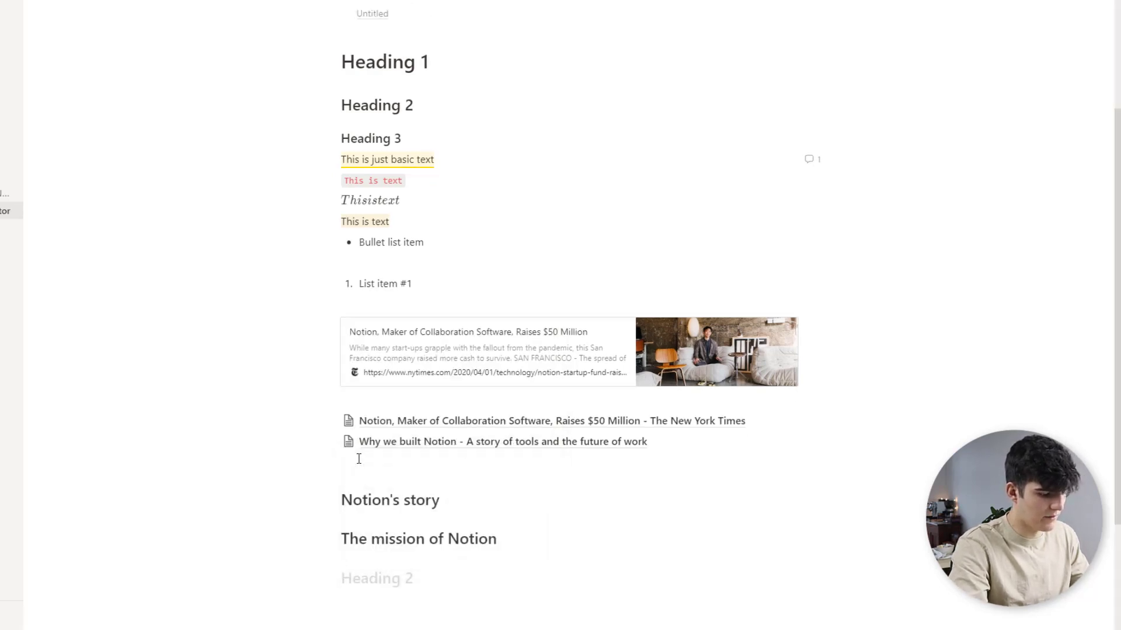
pyautogui.write('New upcimi')
pyautogui.press('BackSpace')
pyautogui.press('BackSpace')
pyautogui.press('BackSpace')
pyautogui.write('oming features')
pyautogui.scroll(1, 293, 186)
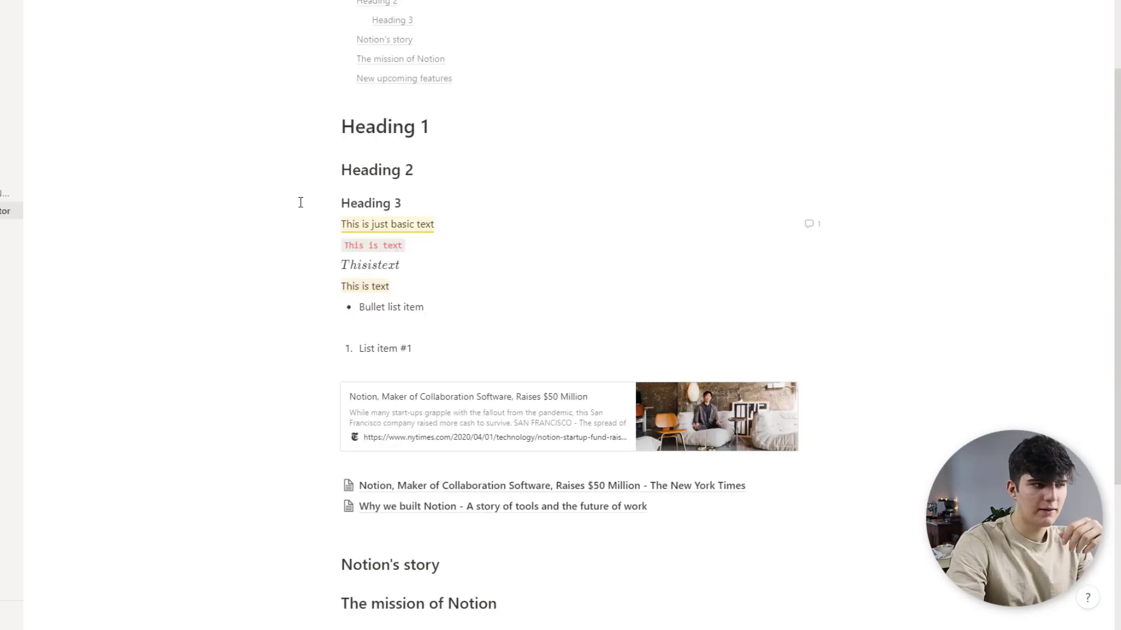
# Step: Follow the table-of-contents link to The mission of Notion and scroll through the page
pyautogui.scroll(1, 300, 202)
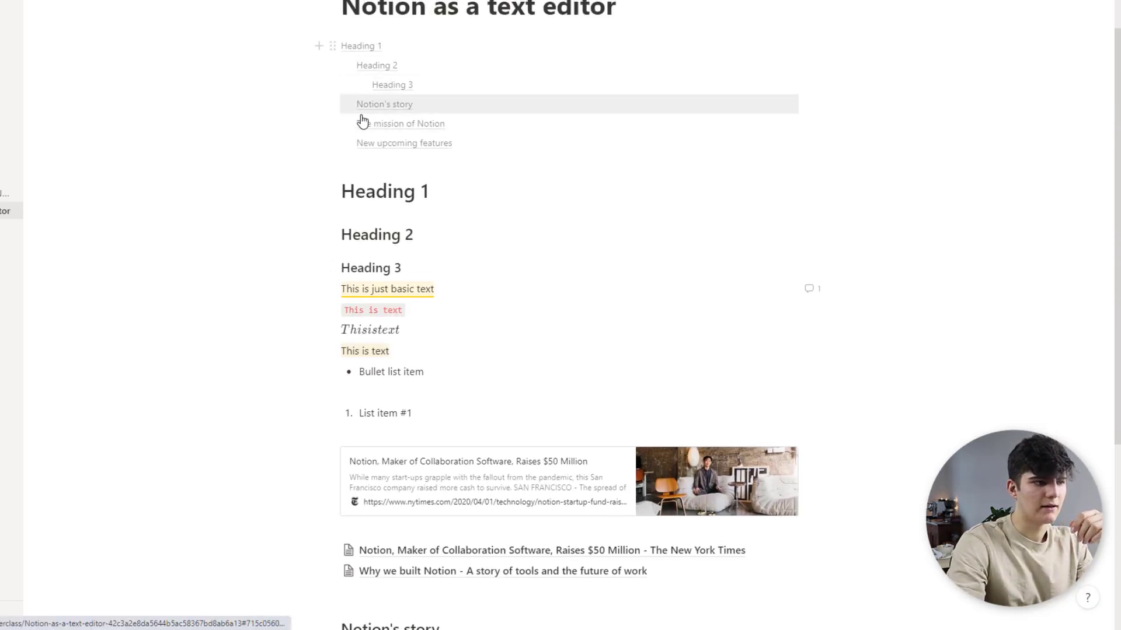
pyautogui.scroll(2, 380, 146)
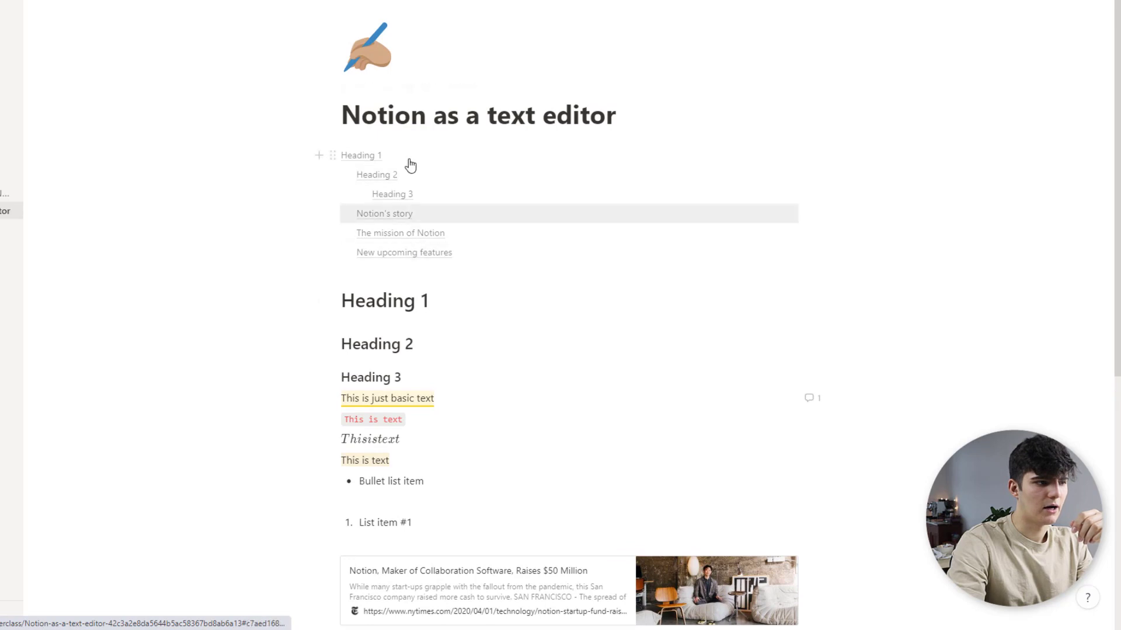
pyautogui.click(389, 234)
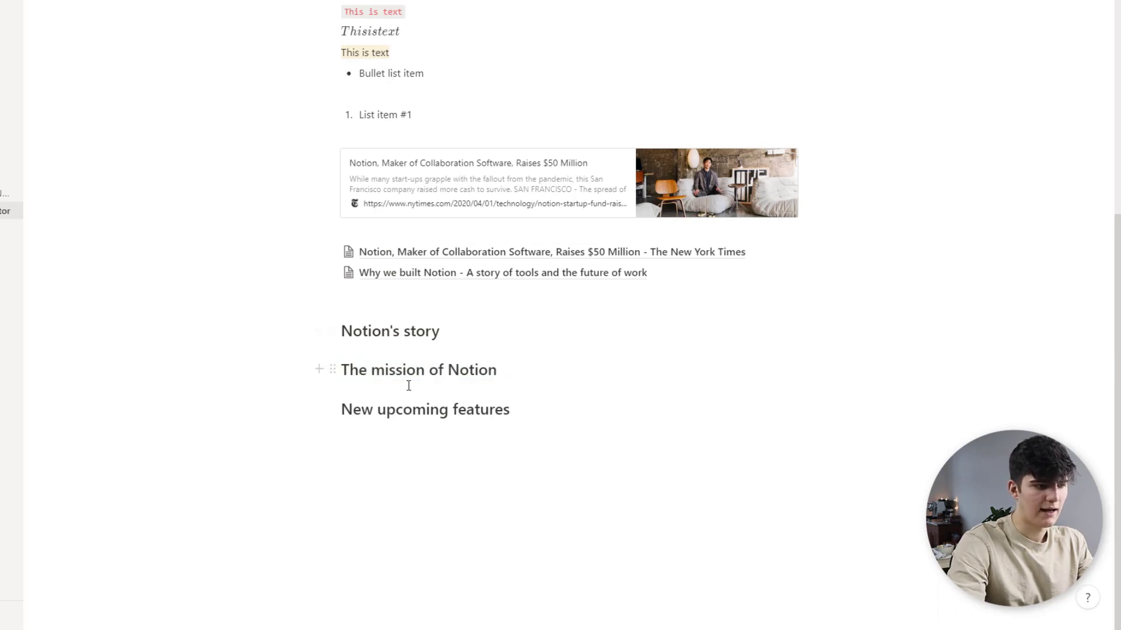
pyautogui.scroll(1, 443, 345)
pyautogui.scroll(-1, 437, 350)
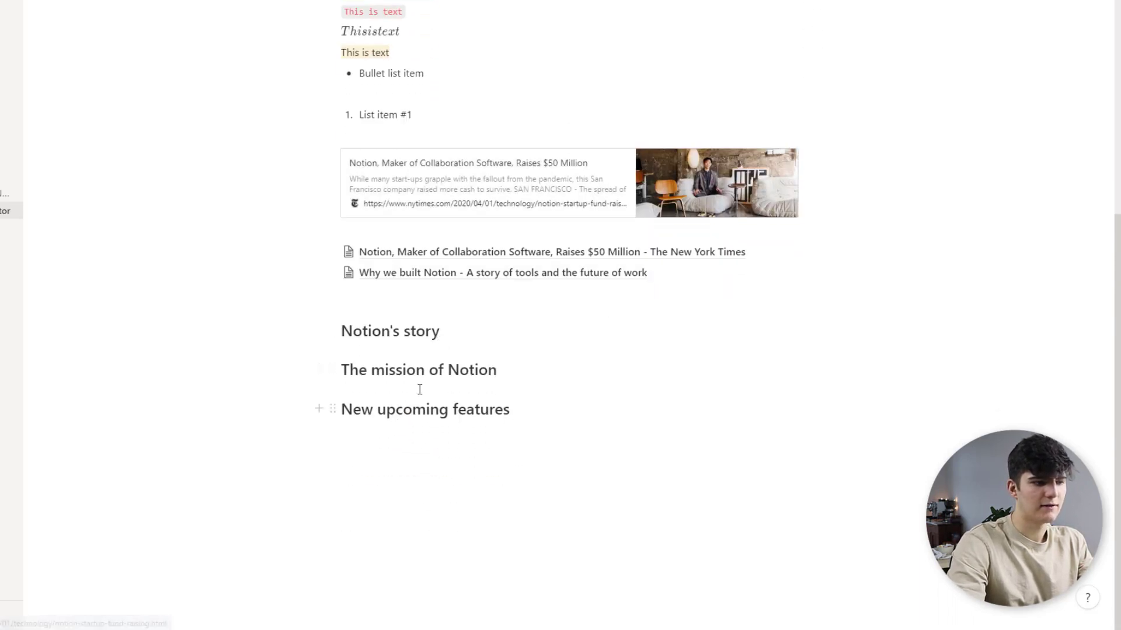
pyautogui.scroll(7, 543, 306)
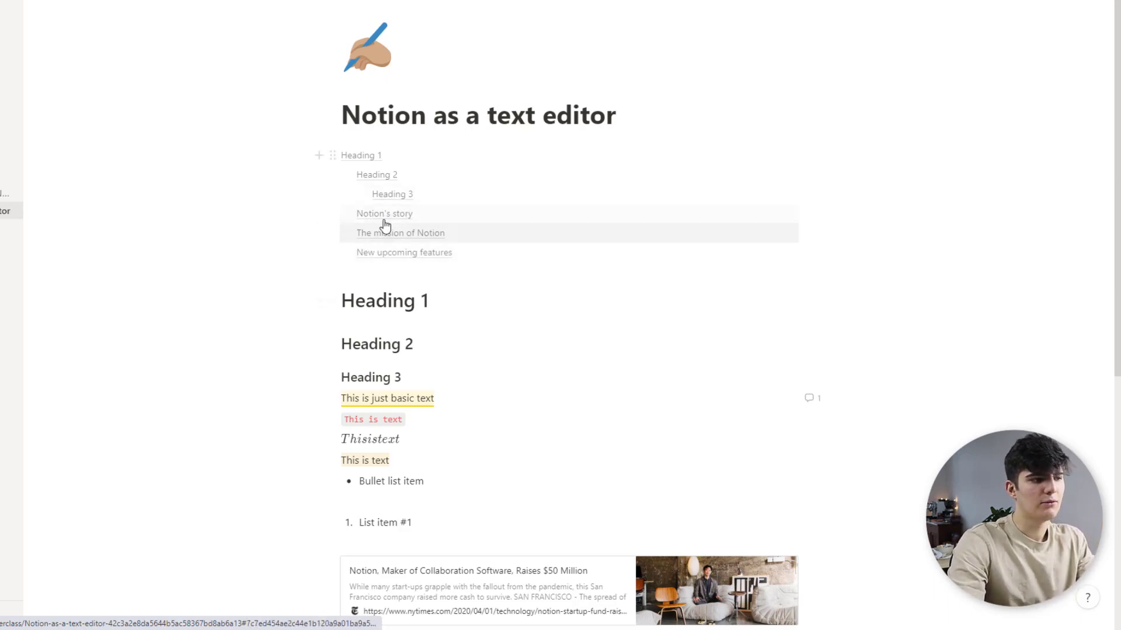
pyautogui.scroll(-1, 388, 272)
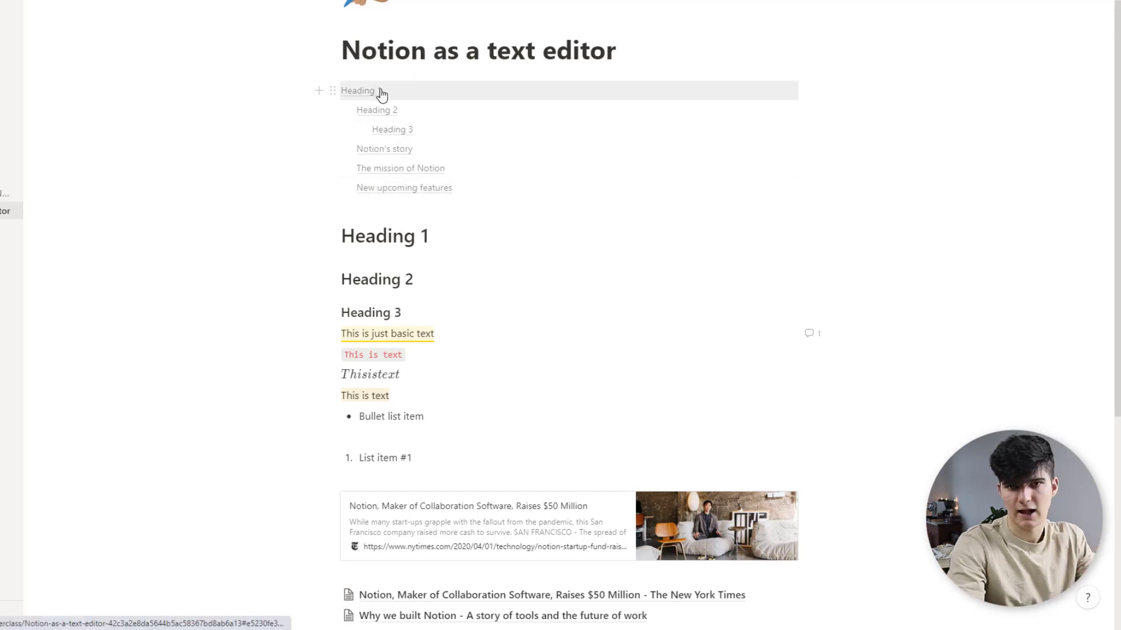
pyautogui.scroll(-5, 411, 120)
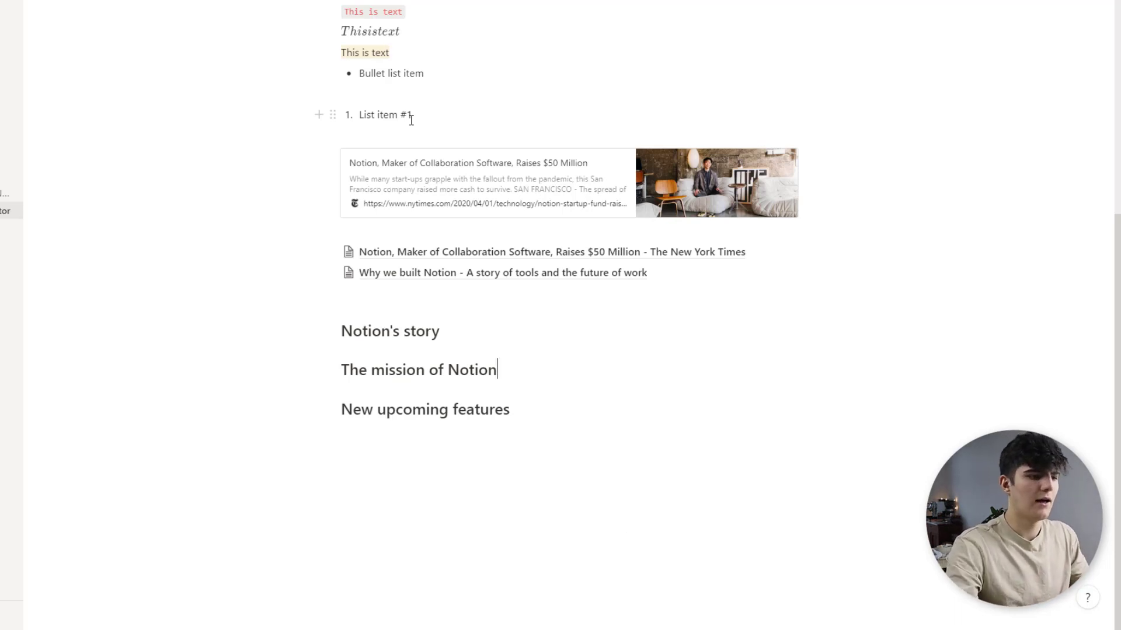
# Step: Insert a callout block right after the New upcoming features heading
pyautogui.click(517, 410)
pyautogui.press('Return')
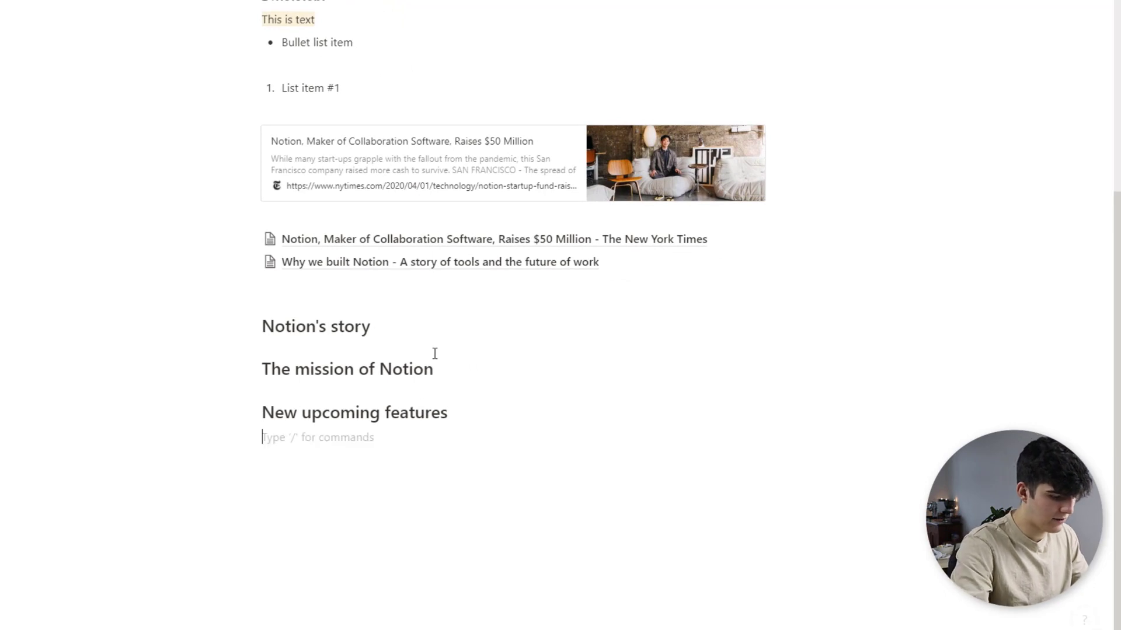
pyautogui.write('/callout')
pyautogui.press('Return')
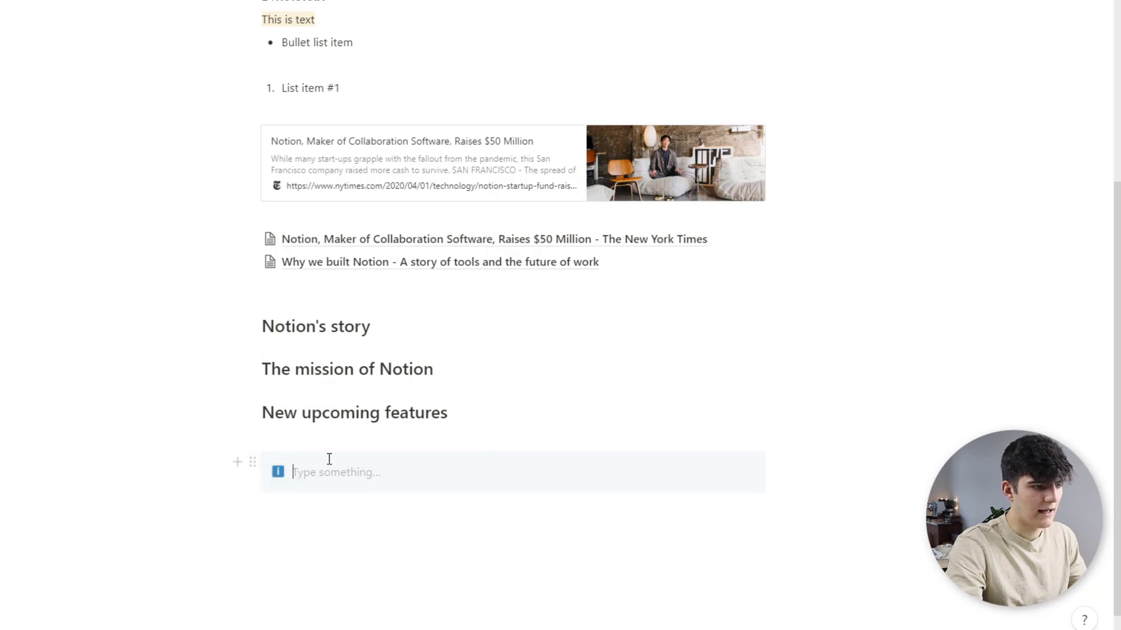
# Step: Give the callout a pink background and type "Information" in it
pyautogui.click(253, 462)
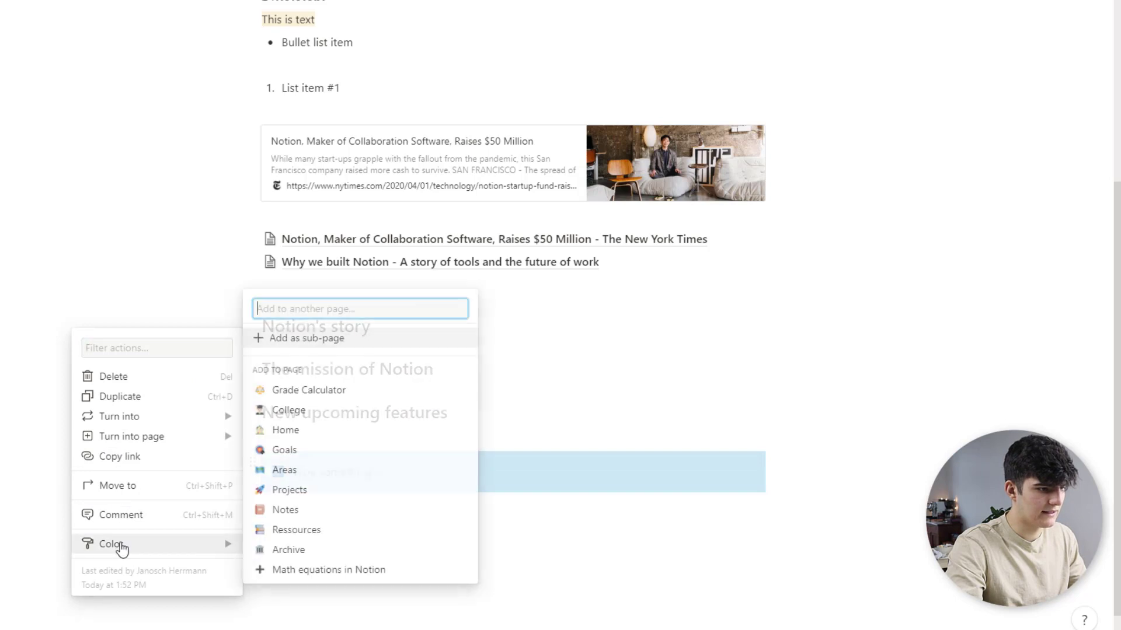
pyautogui.moveTo(121, 548)
pyautogui.click(296, 613)
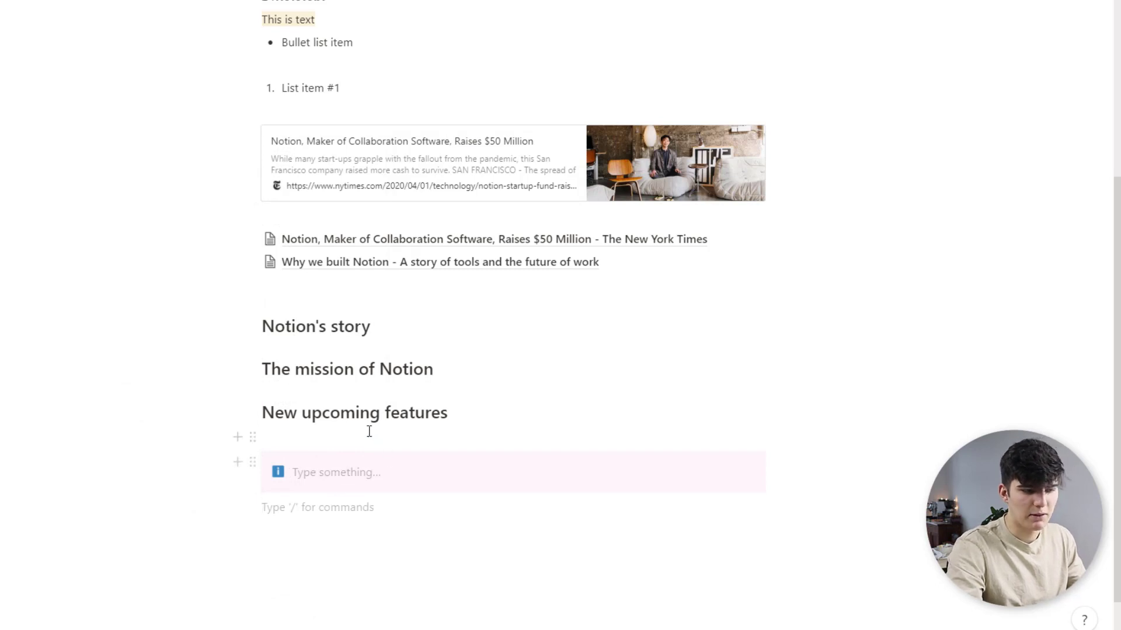
pyautogui.click(311, 463)
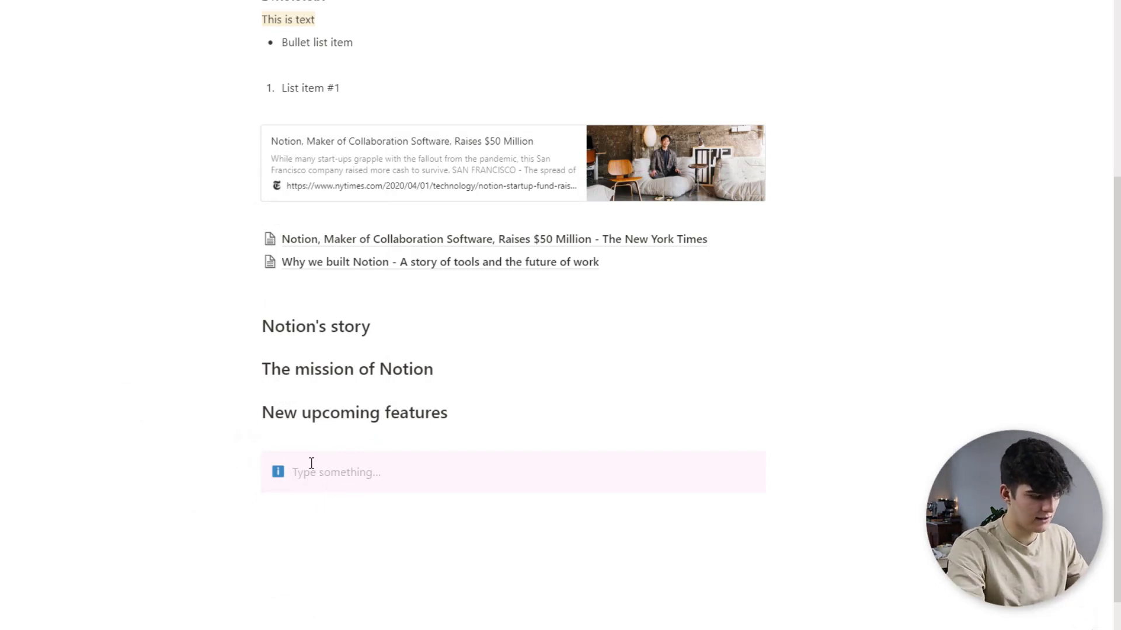
pyautogui.write('Information')
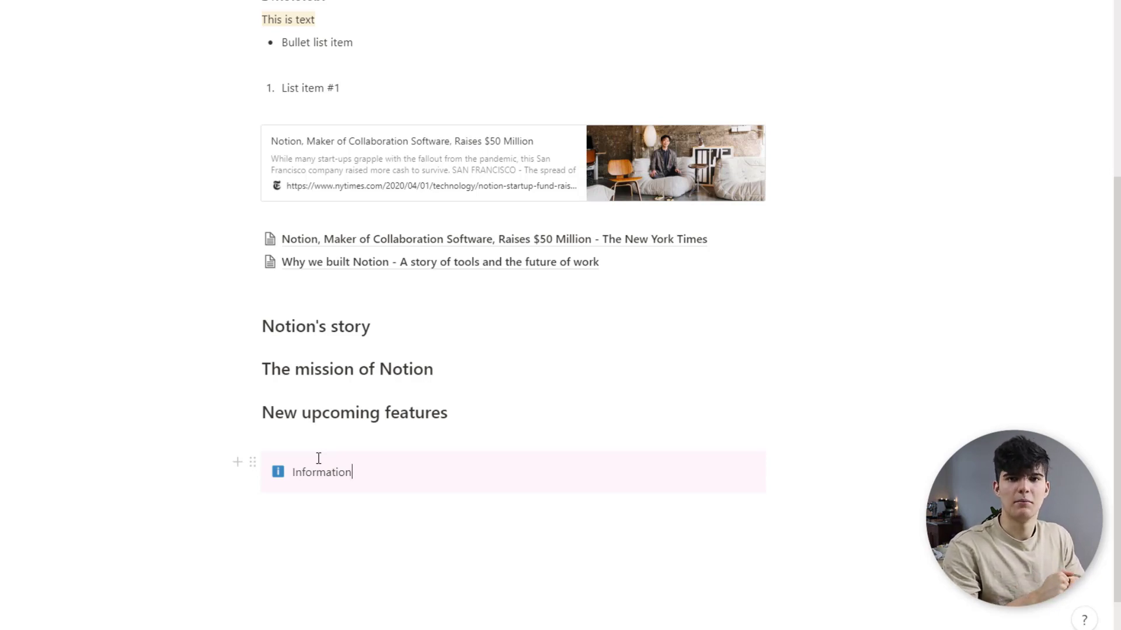
# Step: Add a quote block below the callout reading "Notion is great !" followed by the author's name
pyautogui.click(266, 514)
pyautogui.click(239, 508)
pyautogui.write('/quote')
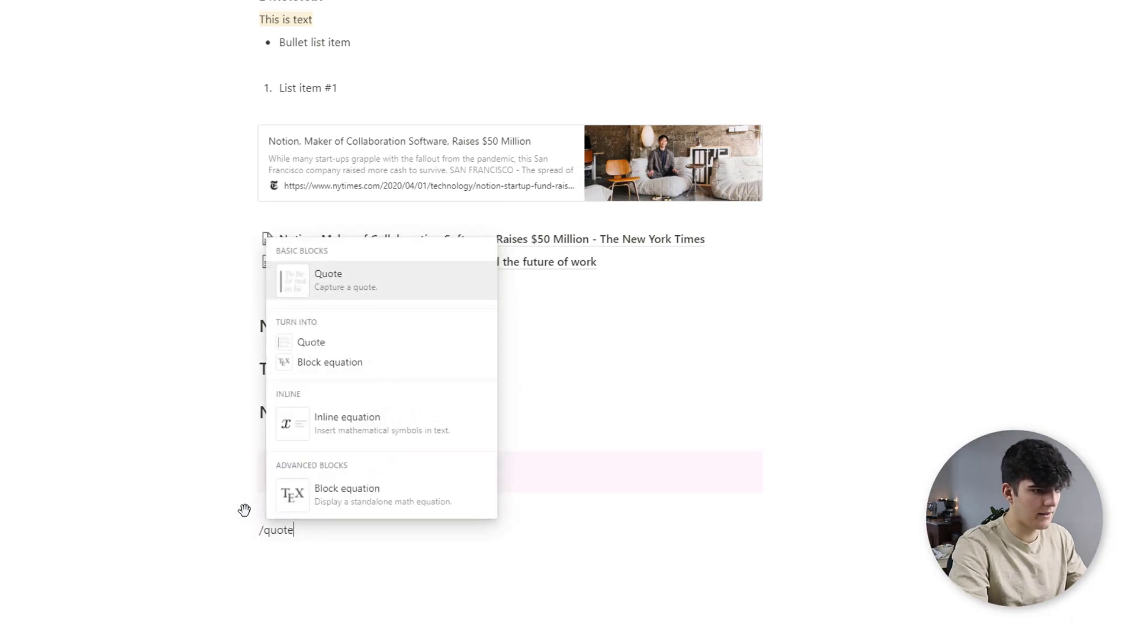
pyautogui.press('Return')
pyautogui.scroll(-2, 269, 496)
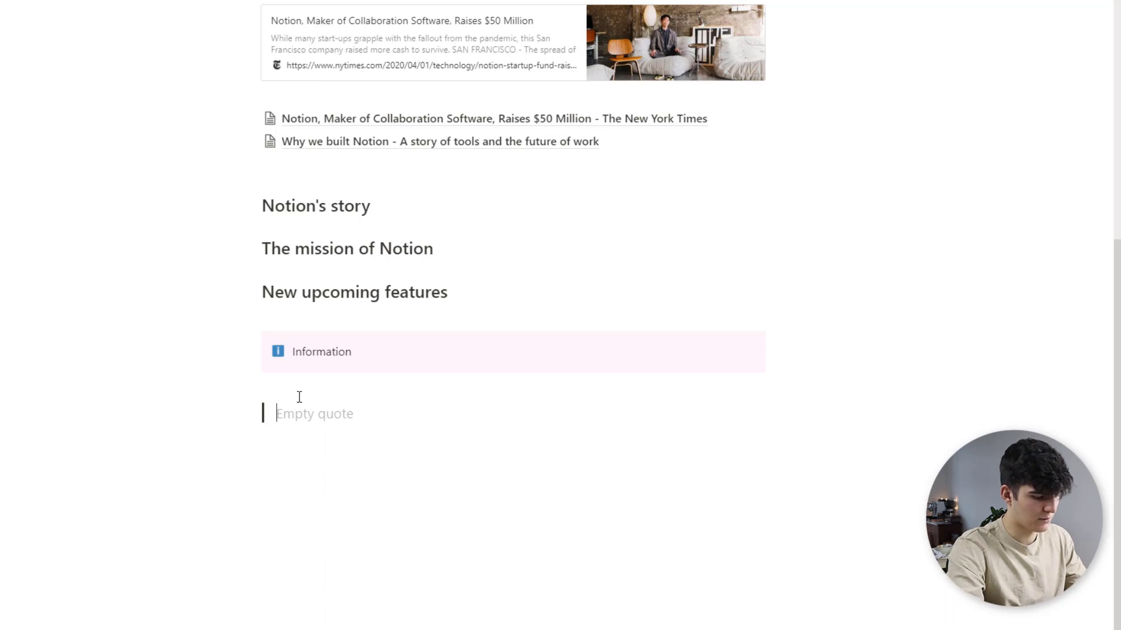
pyautogui.write('Notion ')
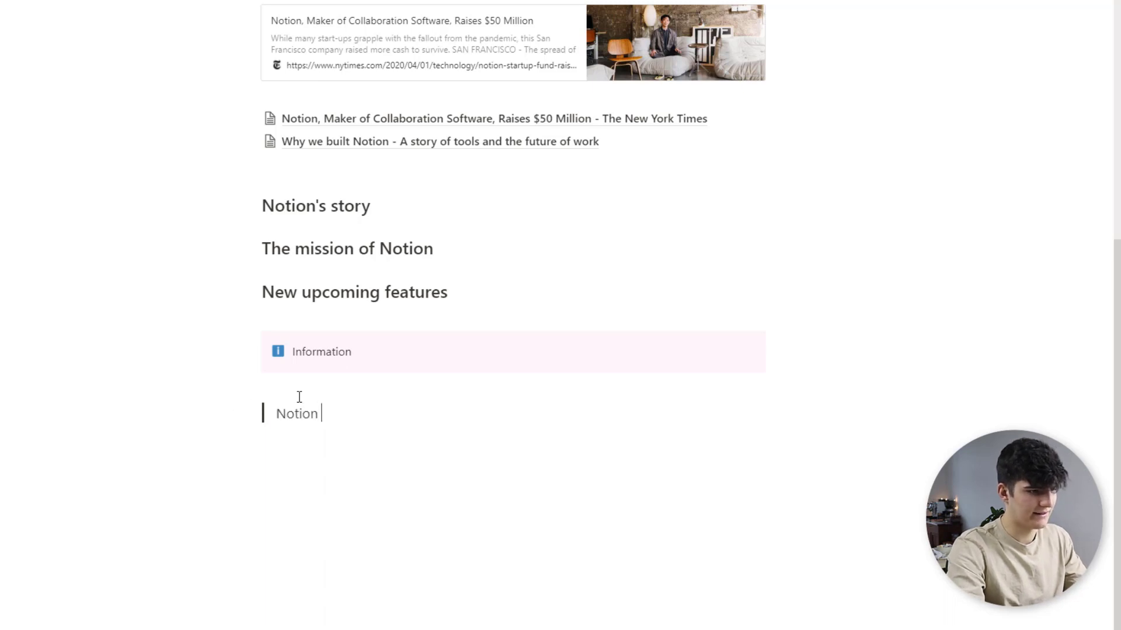
pyautogui.write('is great ')
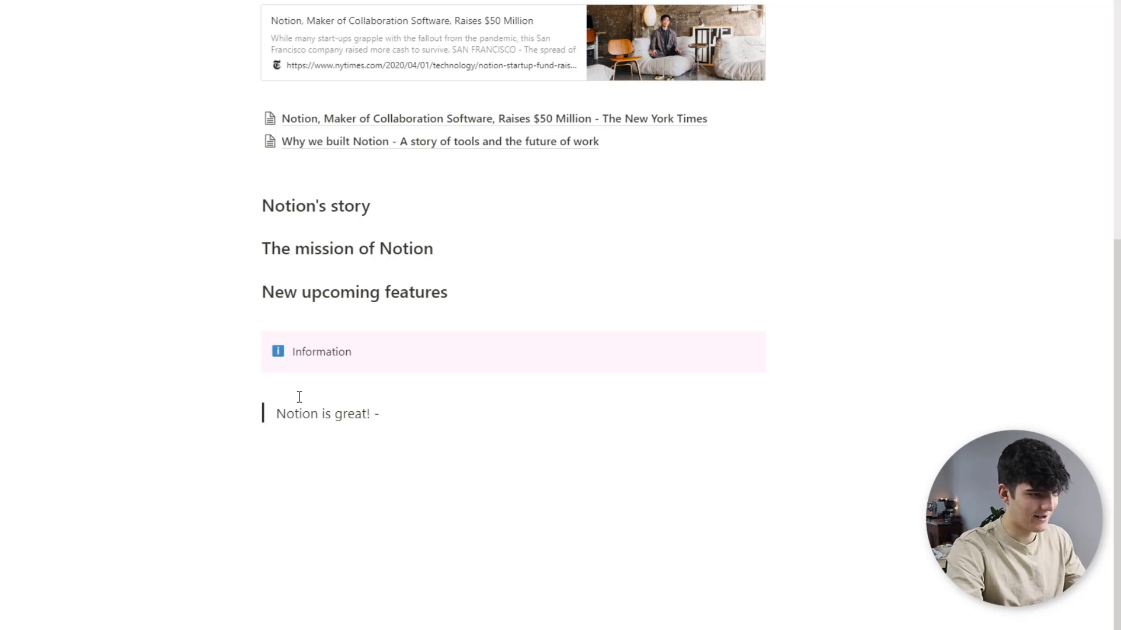
pyautogui.write('! - Janosch')
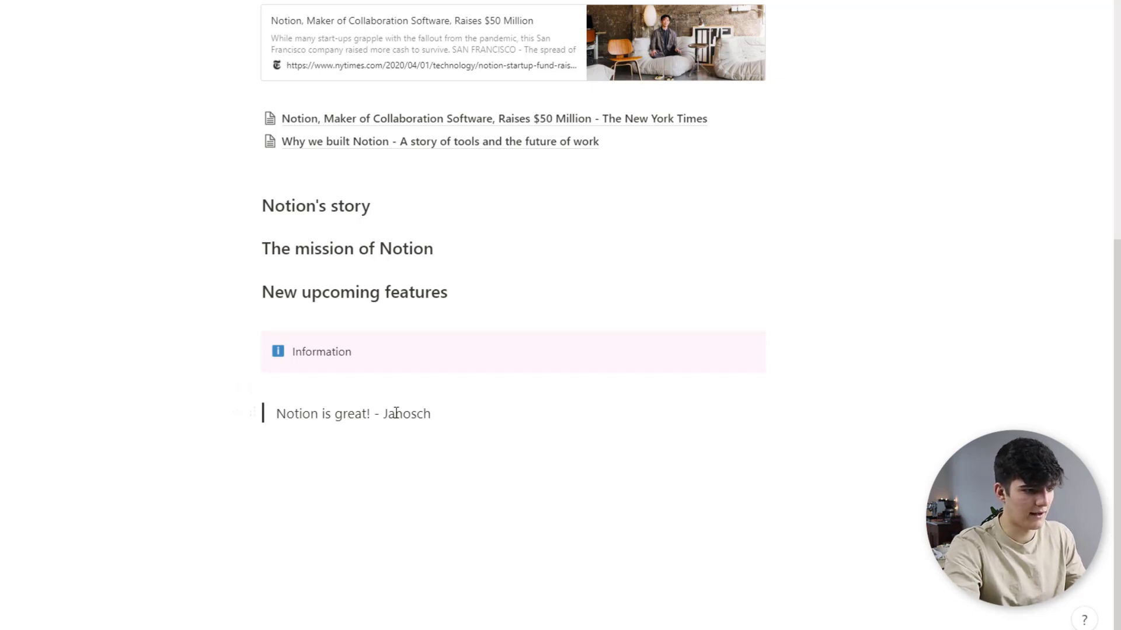
# Step: Select the end of the quote text, then start a new empty block below it
pyautogui.doubleClick(398, 413)
pyautogui.click(465, 419)
pyautogui.moveTo(466, 419); pyautogui.dragTo(361, 404)
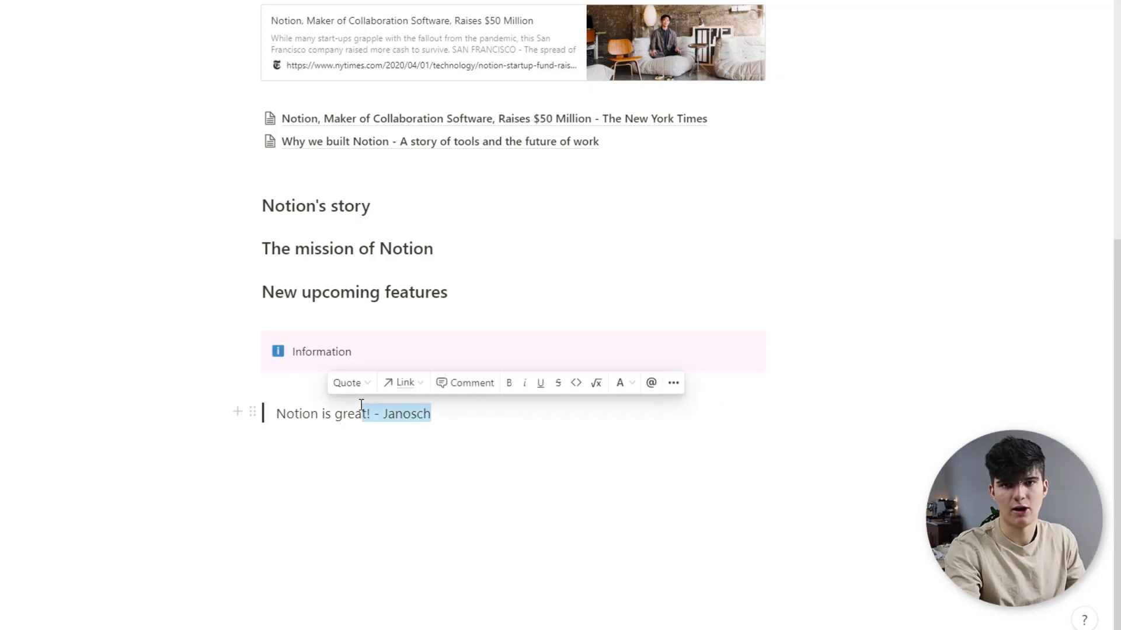
pyautogui.press('Right')
pyautogui.press('Return')
pyautogui.scroll(-1, 404, 388)
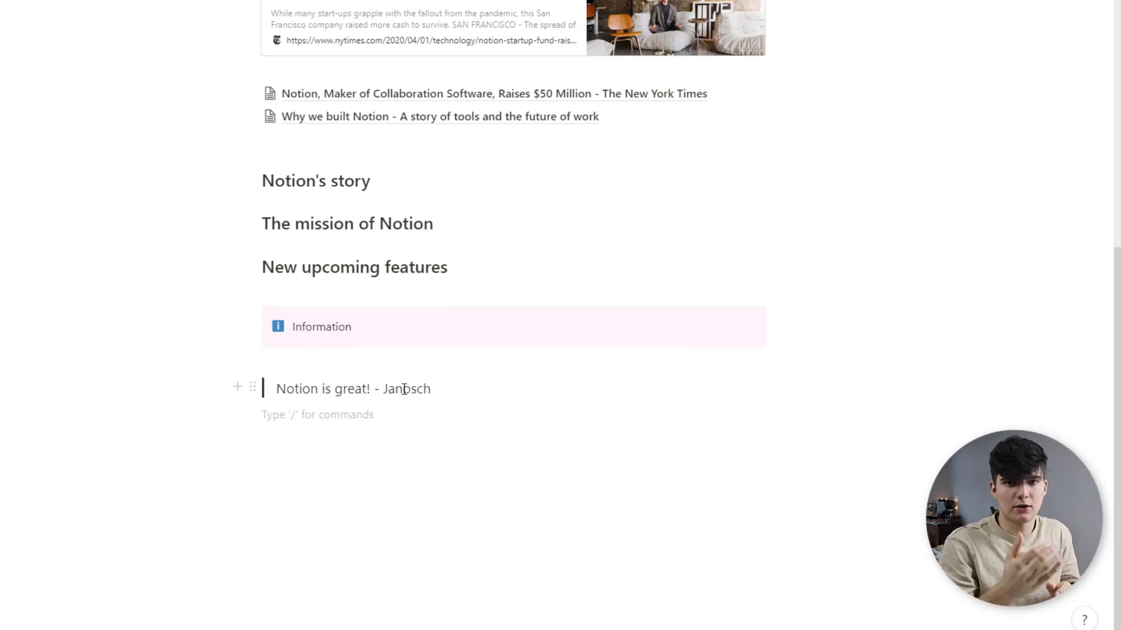
# Step: Insert a Java code block containing a pasted empty public static void main(String[] args) method
pyautogui.press('Return')
pyautogui.write('/cfo')
pyautogui.press('BackSpace')
pyautogui.press('BackSpace')
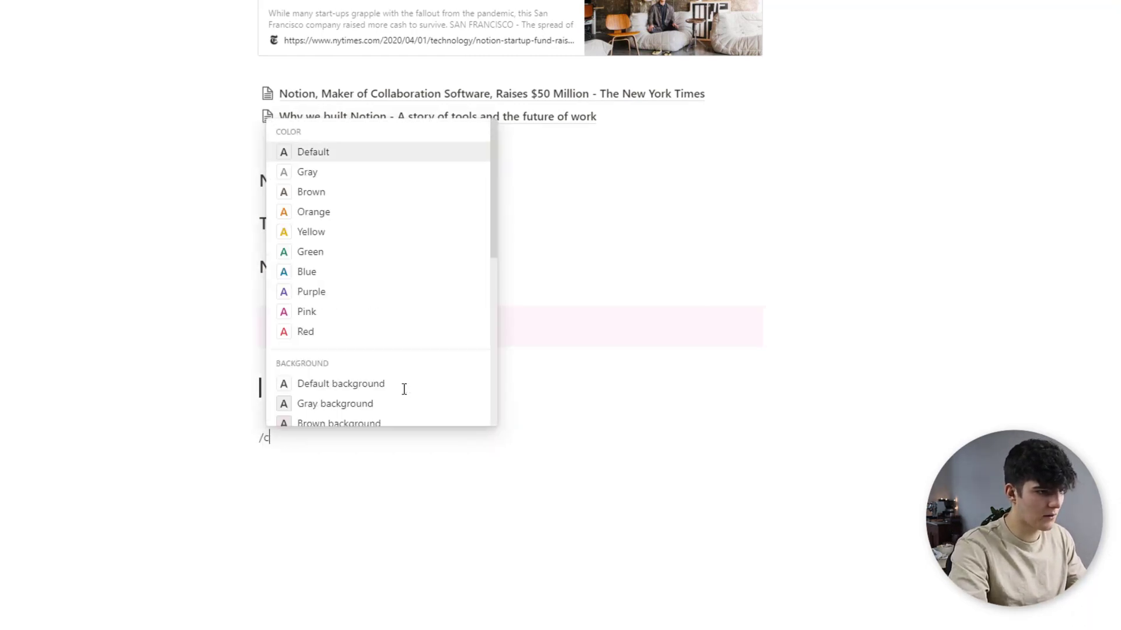
pyautogui.write('ode')
pyautogui.press('Return')
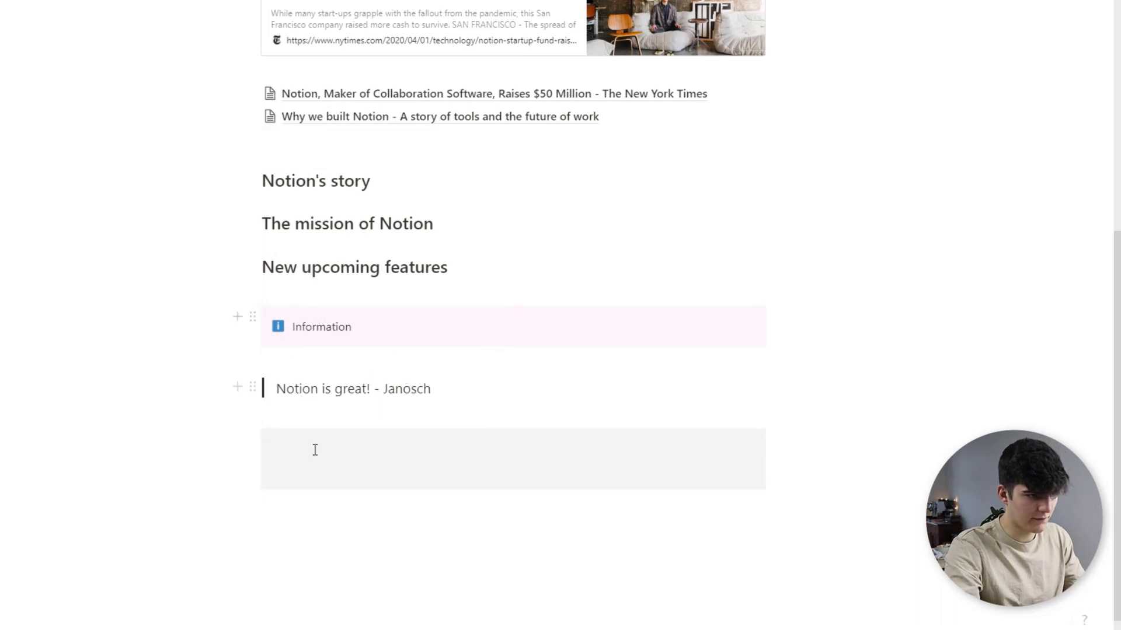
pyautogui.scroll(-1, 315, 492)
pyautogui.click(277, 378)
pyautogui.click(323, 359)
pyautogui.write('public static void main(String[] args) {      }')
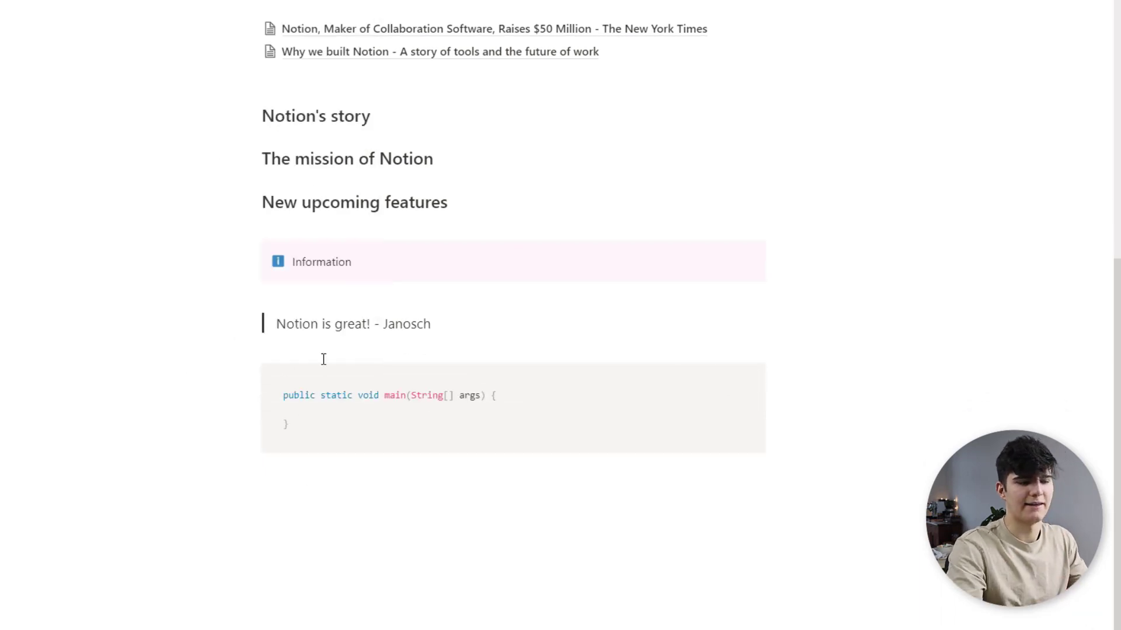
pyautogui.moveTo(306, 382); pyautogui.dragTo(418, 428)
pyautogui.click(417, 428)
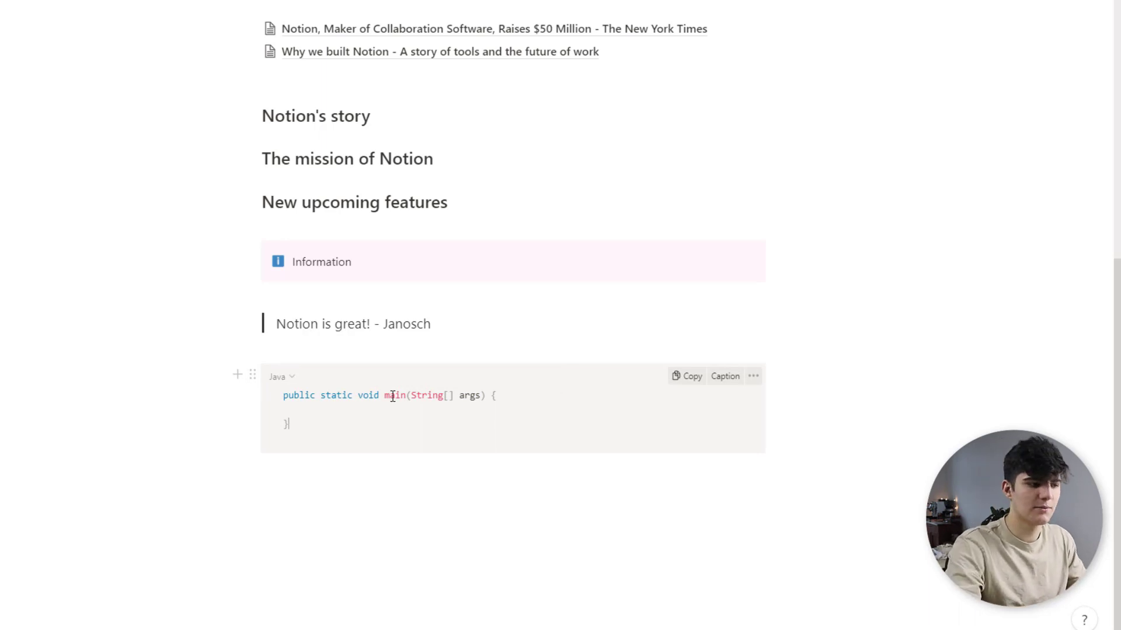
# Step: Insert an empty block equation via /math below the Java code block
pyautogui.click(327, 475)
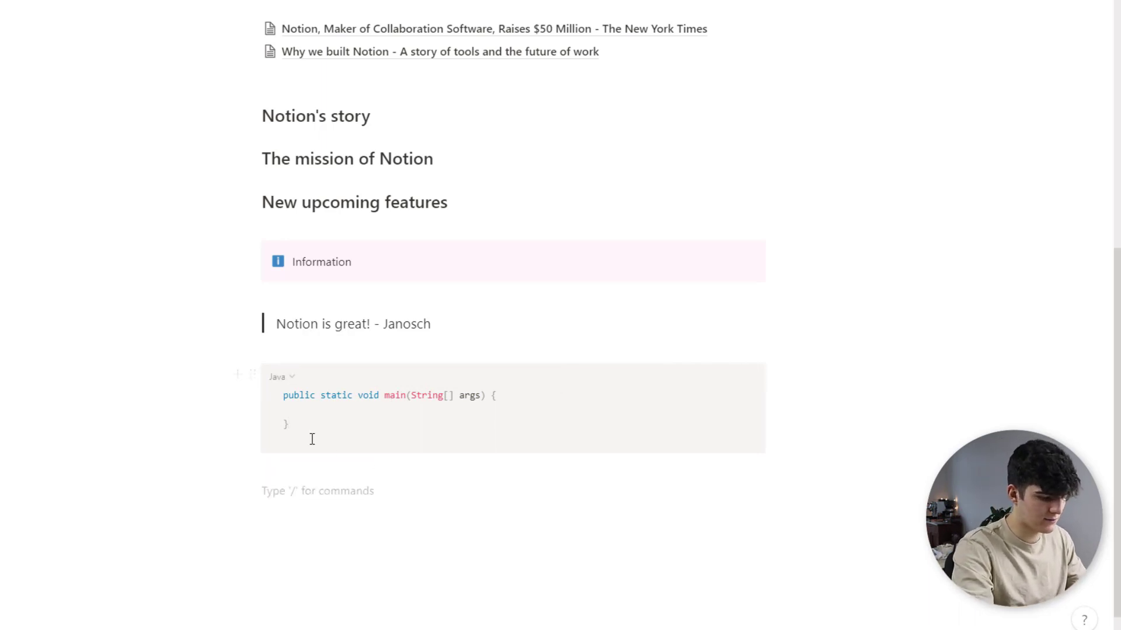
pyautogui.write('/math')
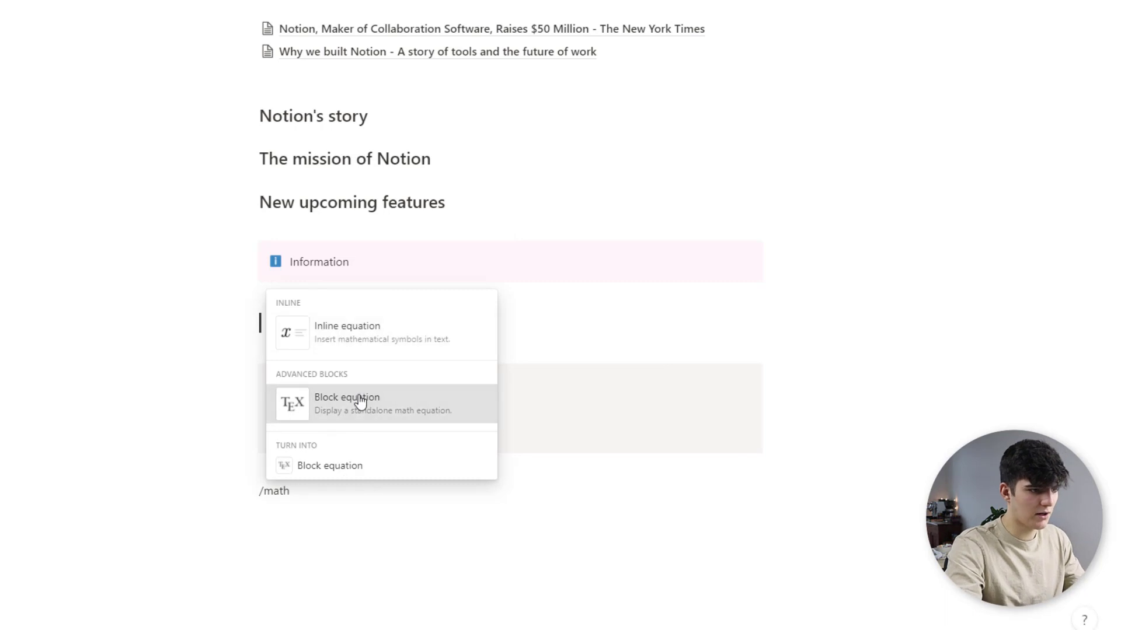
pyautogui.click(358, 397)
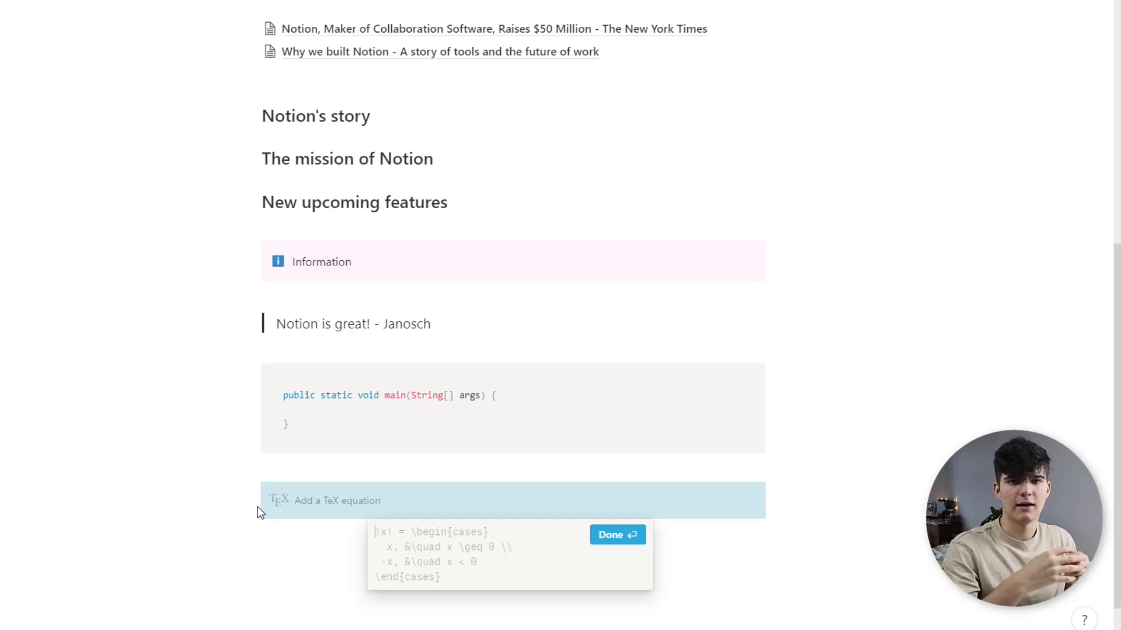
# Step: Close the equation editor and insert the Unsplash palm-tree hammock photo below it
pyautogui.scroll(-2, 261, 512)
pyautogui.click(320, 414)
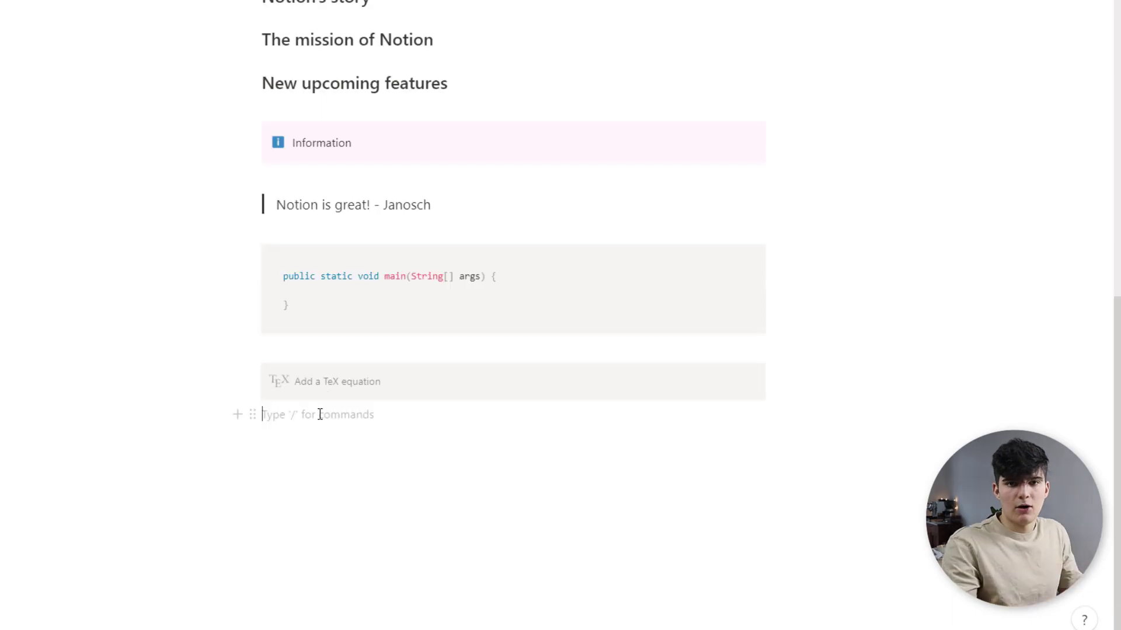
pyautogui.press('Return')
pyautogui.write('/image')
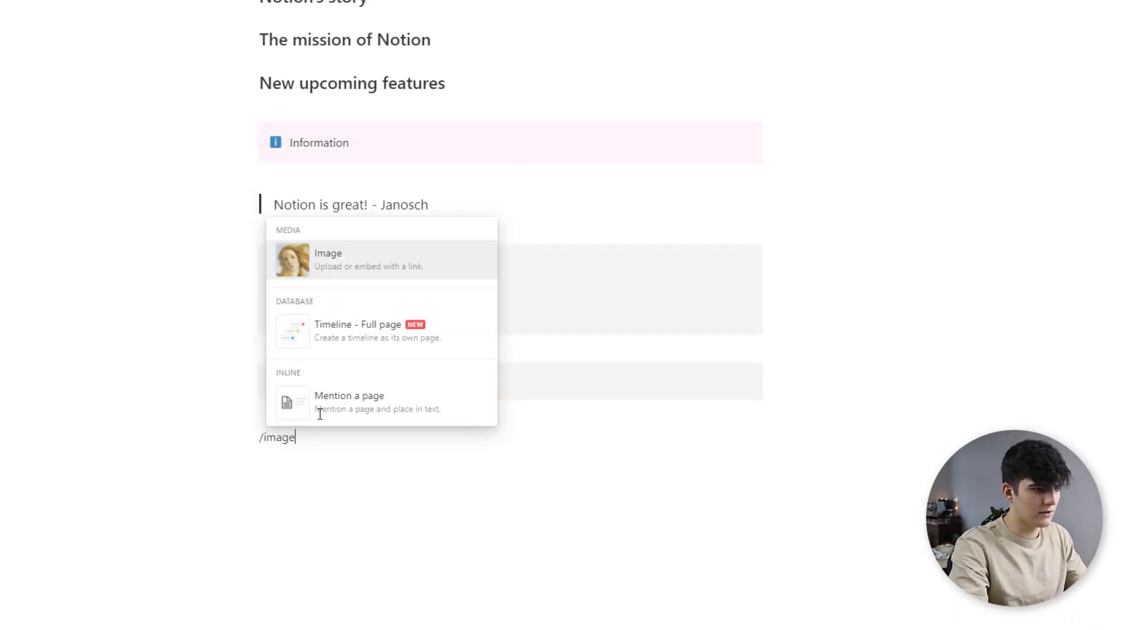
pyautogui.write('d')
pyautogui.press('BackSpace')
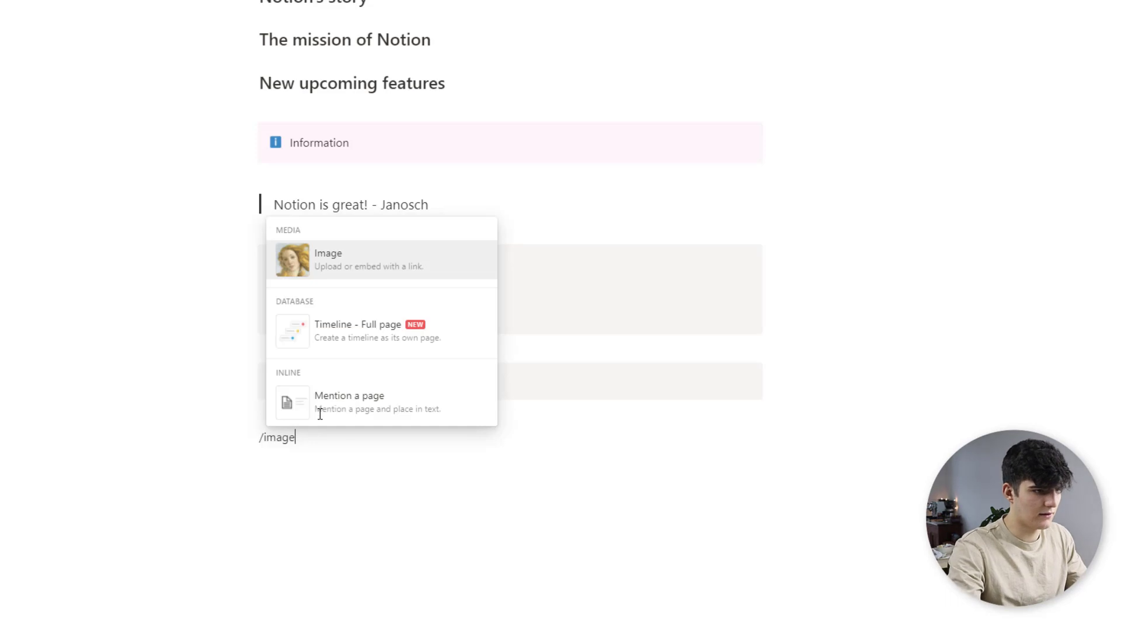
pyautogui.click(336, 239)
pyautogui.click(448, 476)
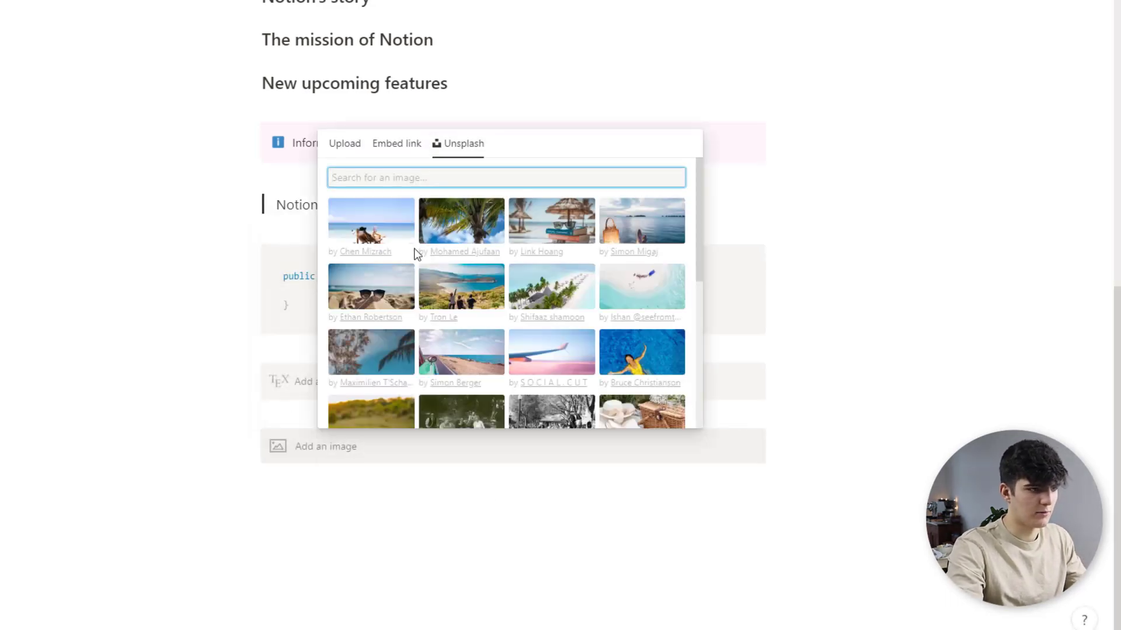
pyautogui.click(461, 225)
pyautogui.scroll(-4, 408, 484)
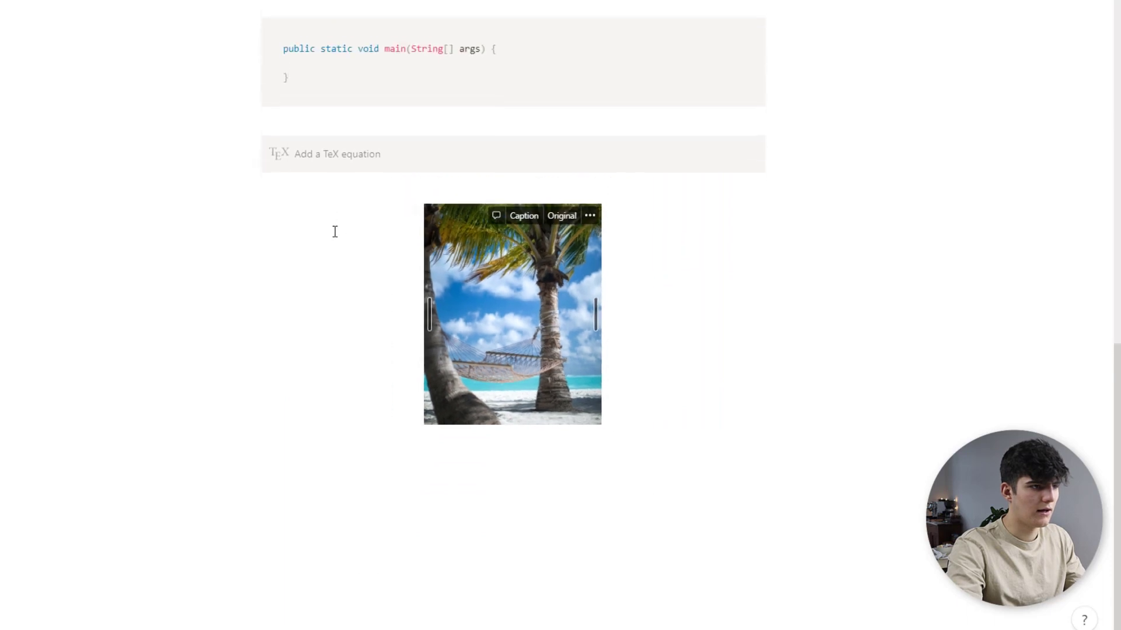
# Step: Write "This is me on the beach" in the block under the equation
pyautogui.click(337, 236)
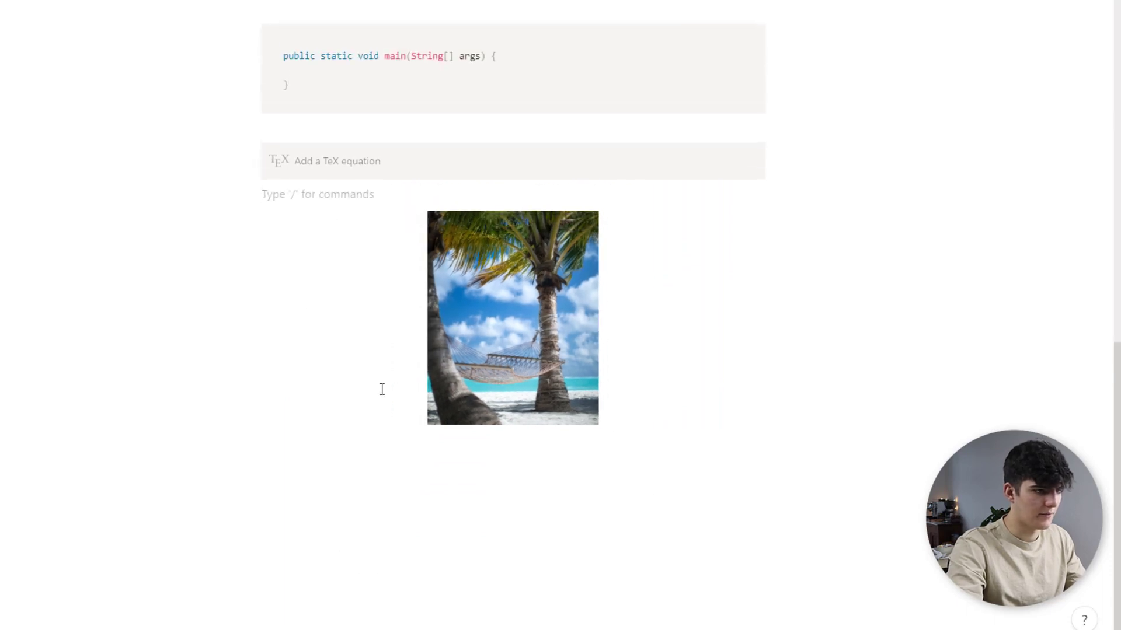
pyautogui.write('This is me on the beach')
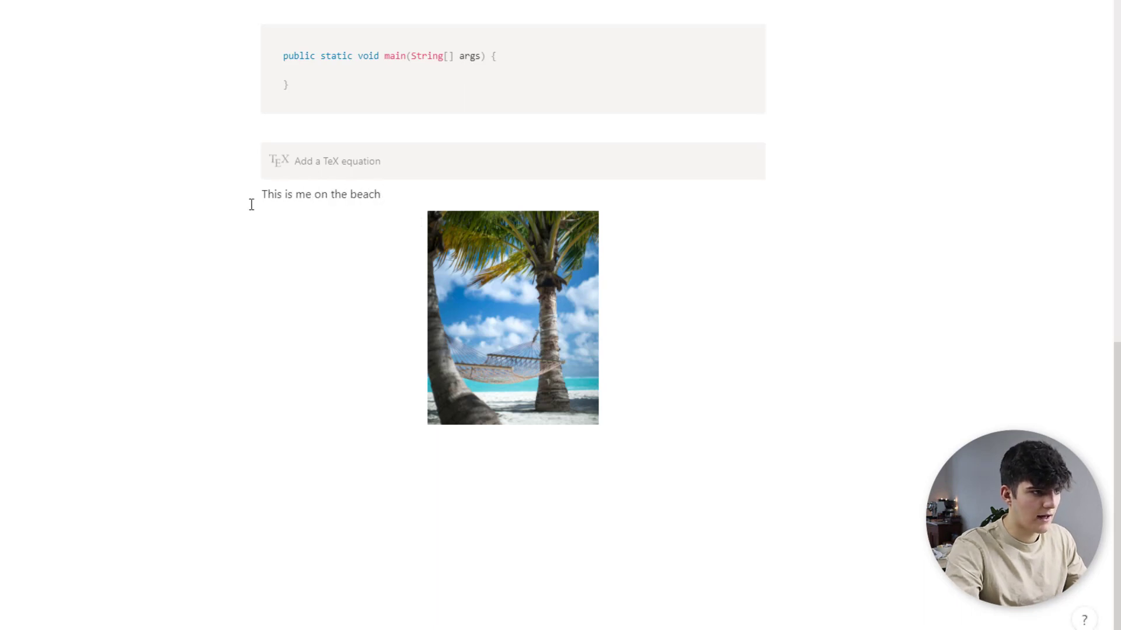
# Step: Move the beach text beside the photo and caption the photo "This is in Hawaii"
pyautogui.moveTo(253, 194); pyautogui.dragTo(458, 423)
pyautogui.click(340, 475)
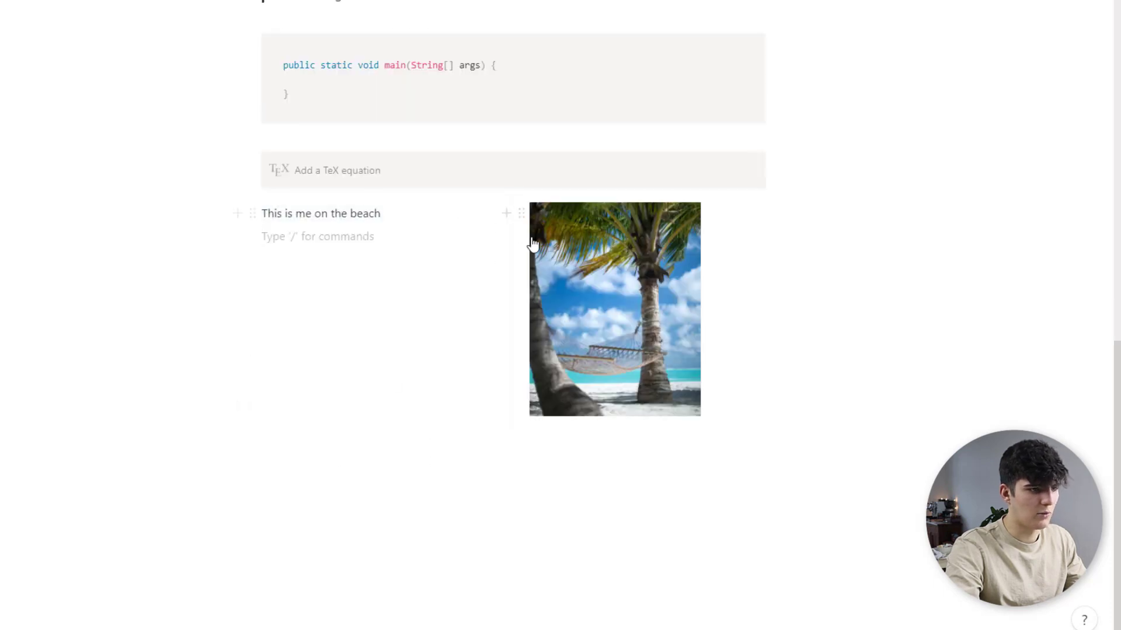
pyautogui.moveTo(607, 256)
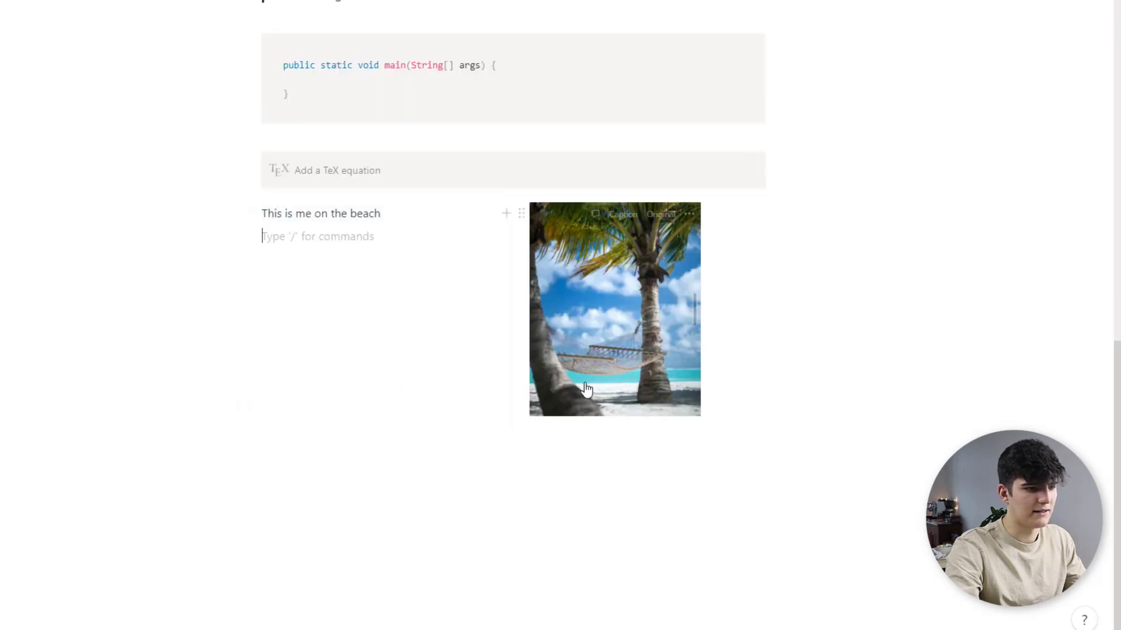
pyautogui.click(629, 222)
pyautogui.write('This is in ')
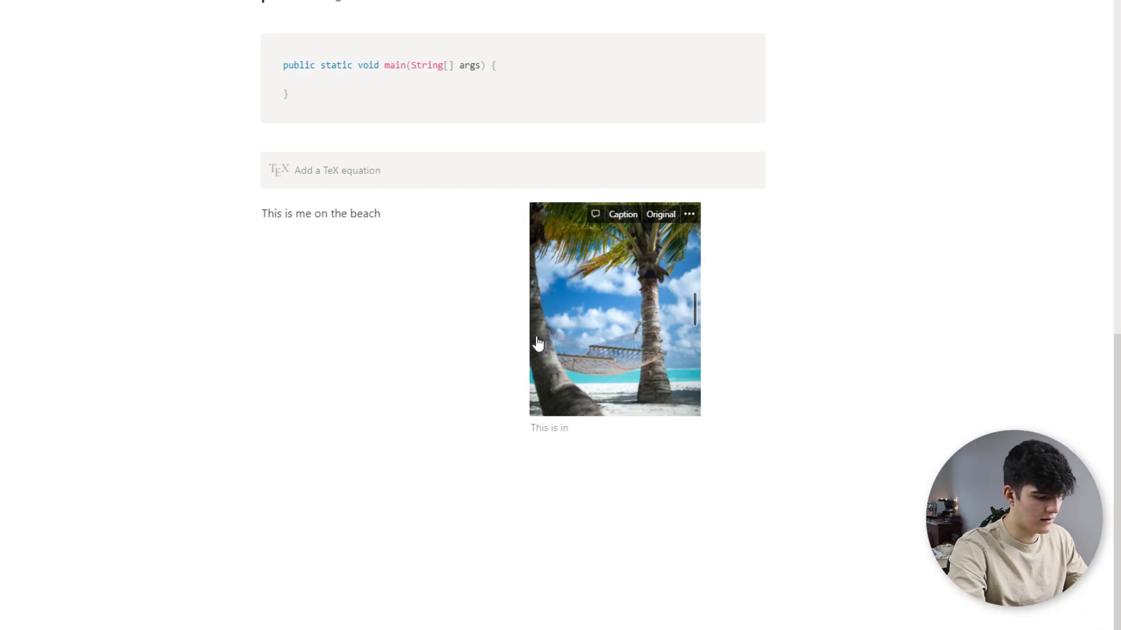
pyautogui.write('Hawai')
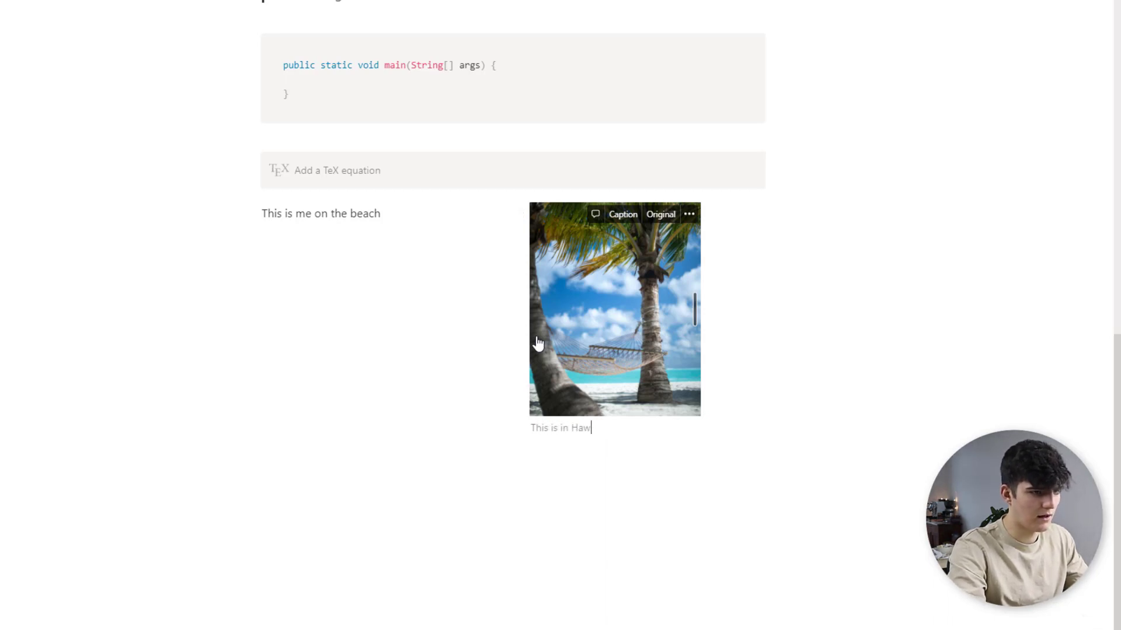
pyautogui.write('i')
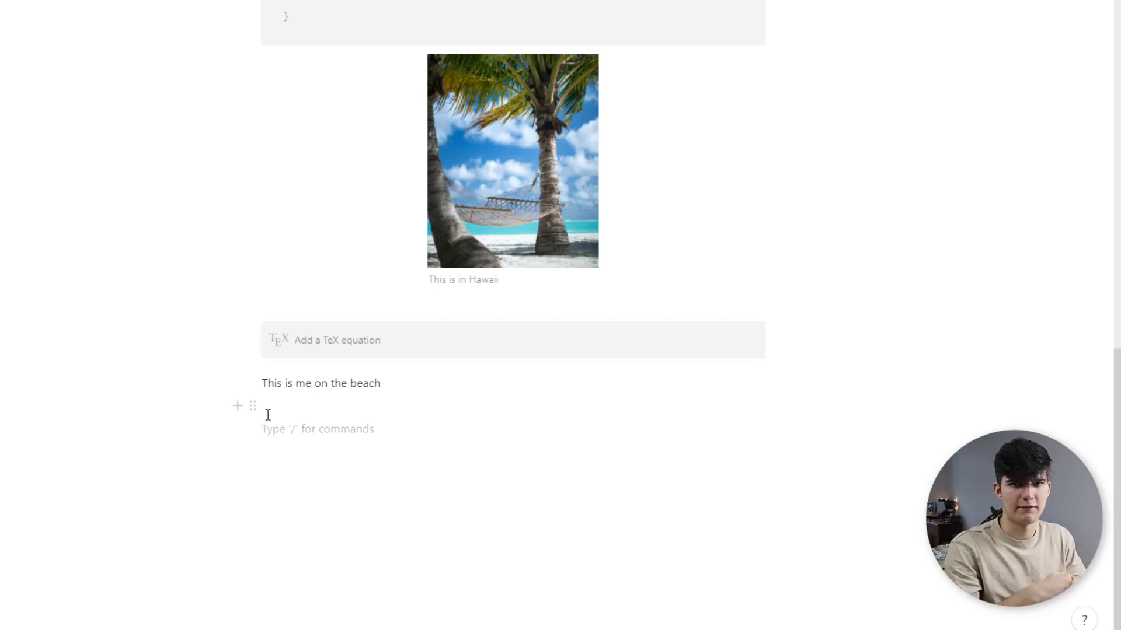
# Step: Embed Notion's tweet about limiting inline database rows from its pasted URL
pyautogui.write('/tweet')
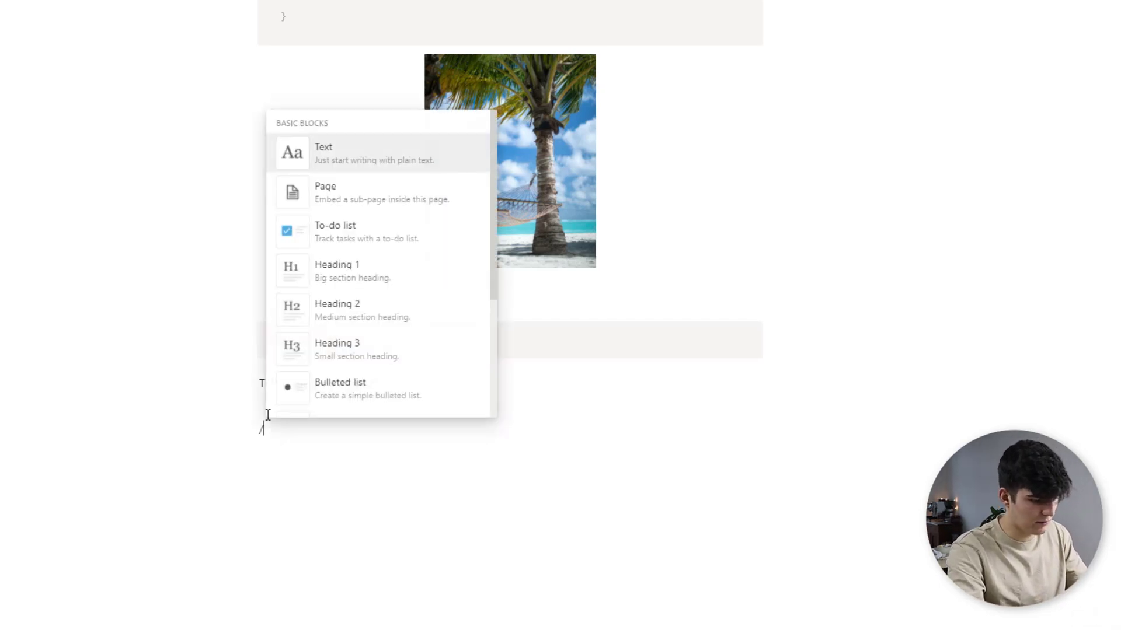
pyautogui.press('Return')
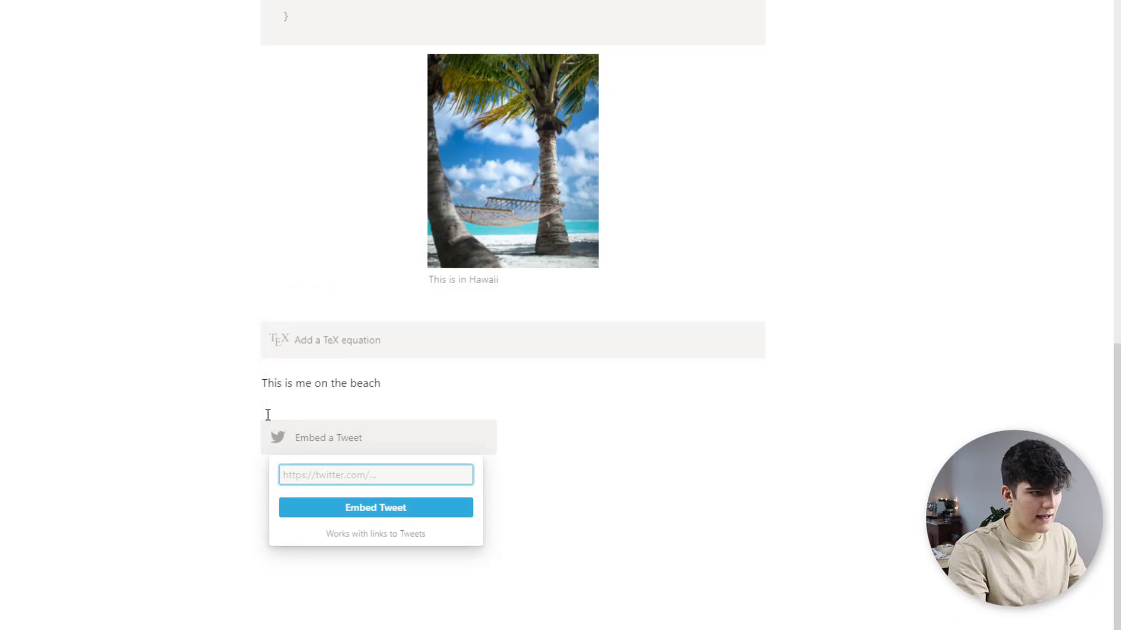
pyautogui.hotkey('ctrl', 'v')
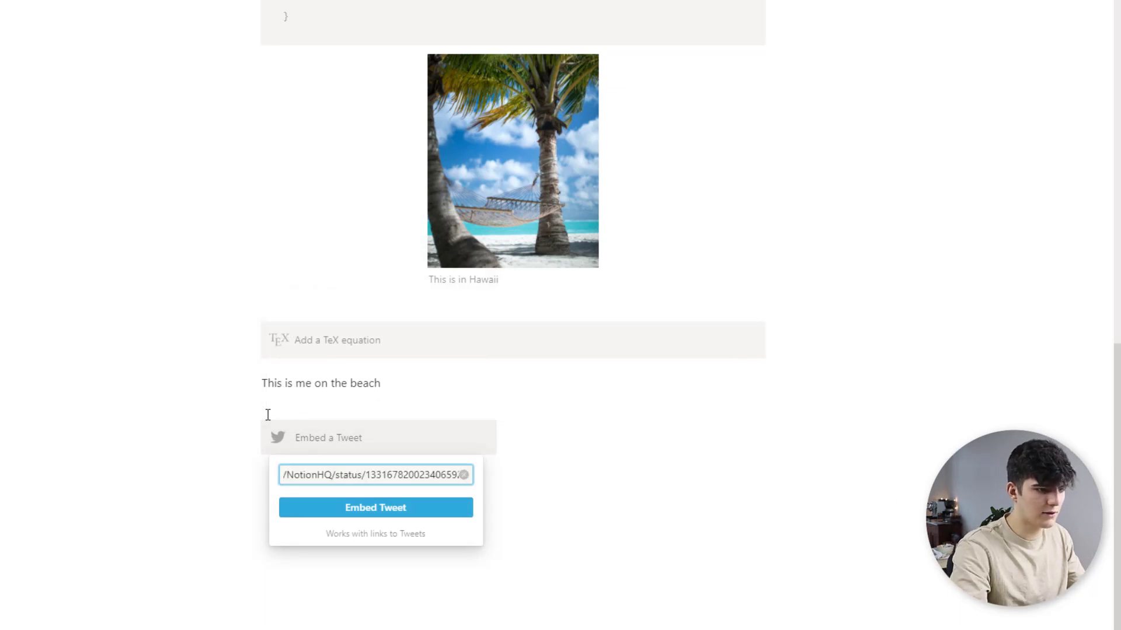
pyautogui.click(346, 512)
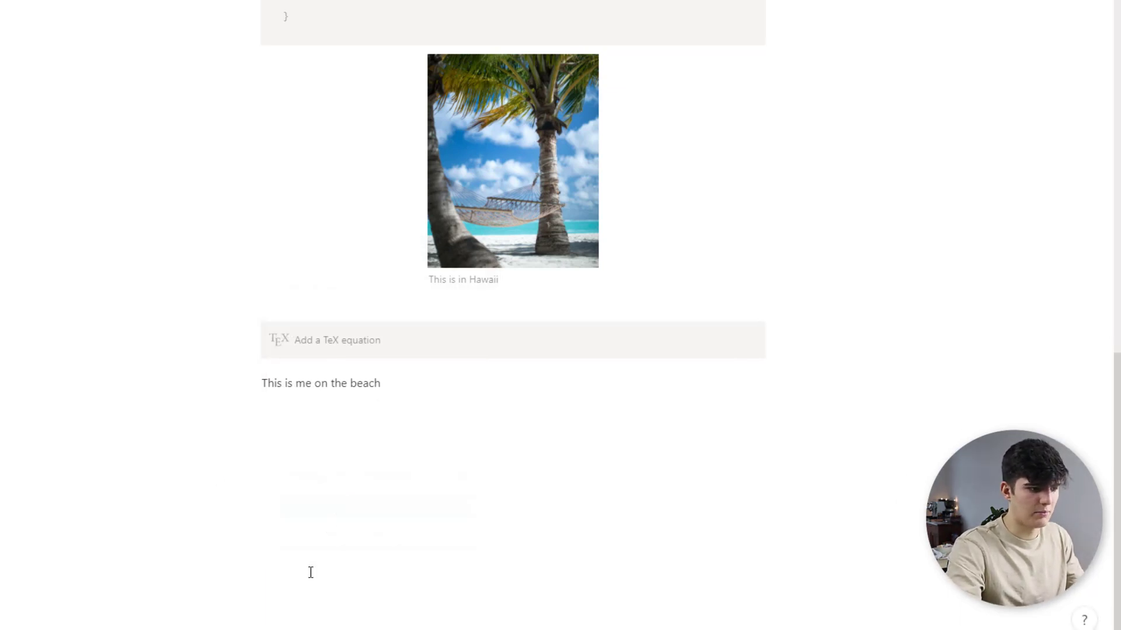
pyautogui.scroll(-4, 664, 387)
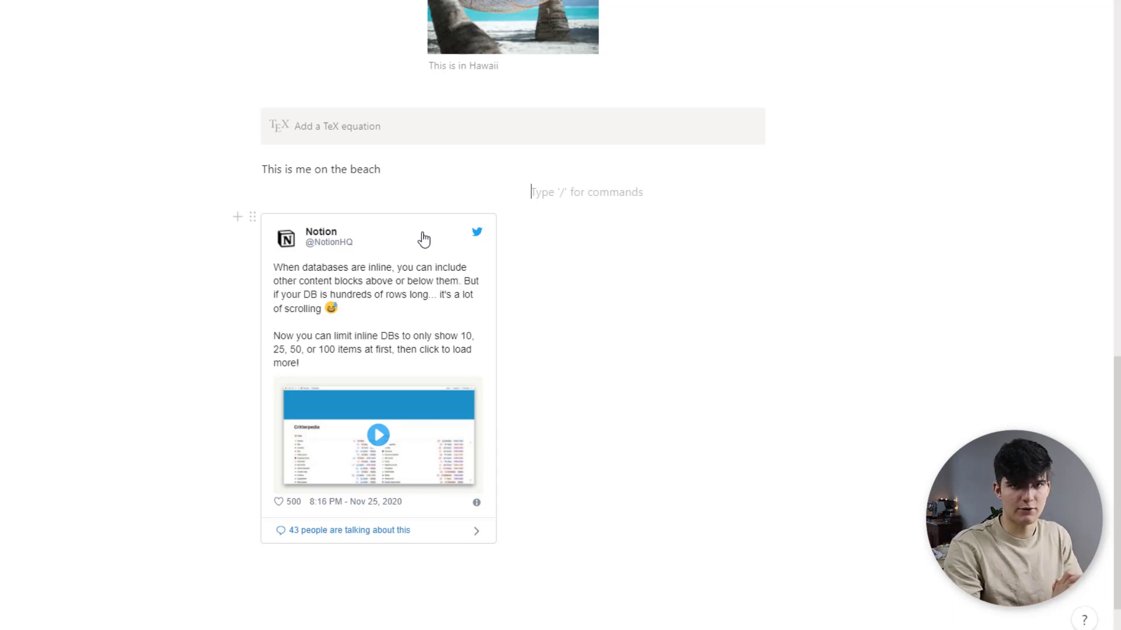
pyautogui.scroll(-3, 374, 326)
pyautogui.click(309, 408)
# Step: Add a Figma embed below the tweet and embed the pasted 'Video & Kurs-Designs' file link
pyautogui.press('Return')
pyautogui.write('/fig')
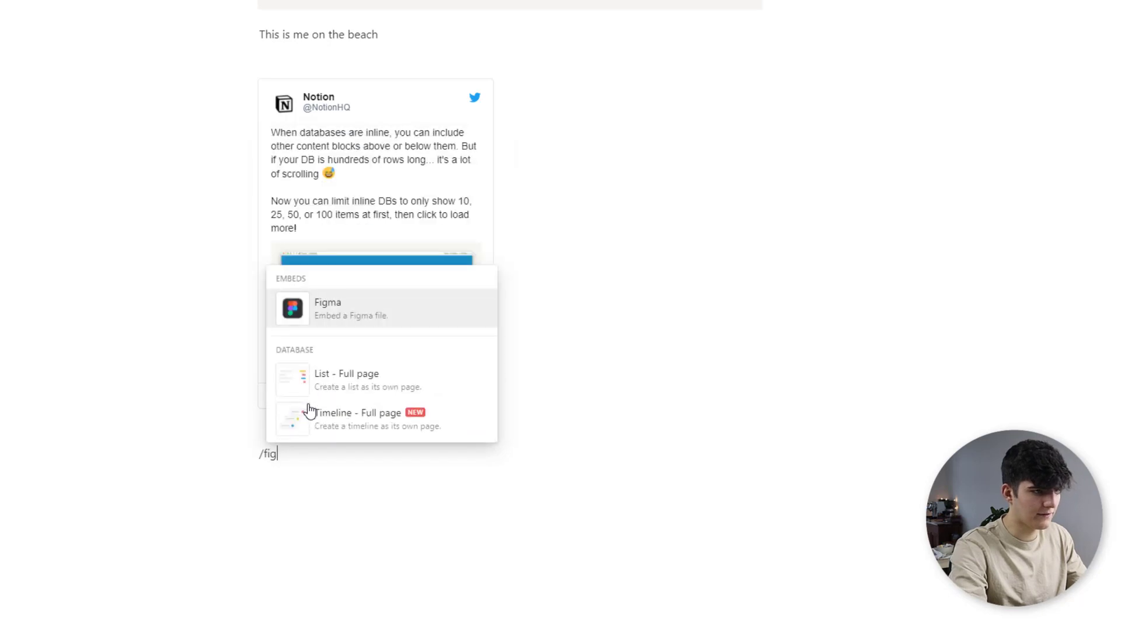
pyautogui.click(347, 301)
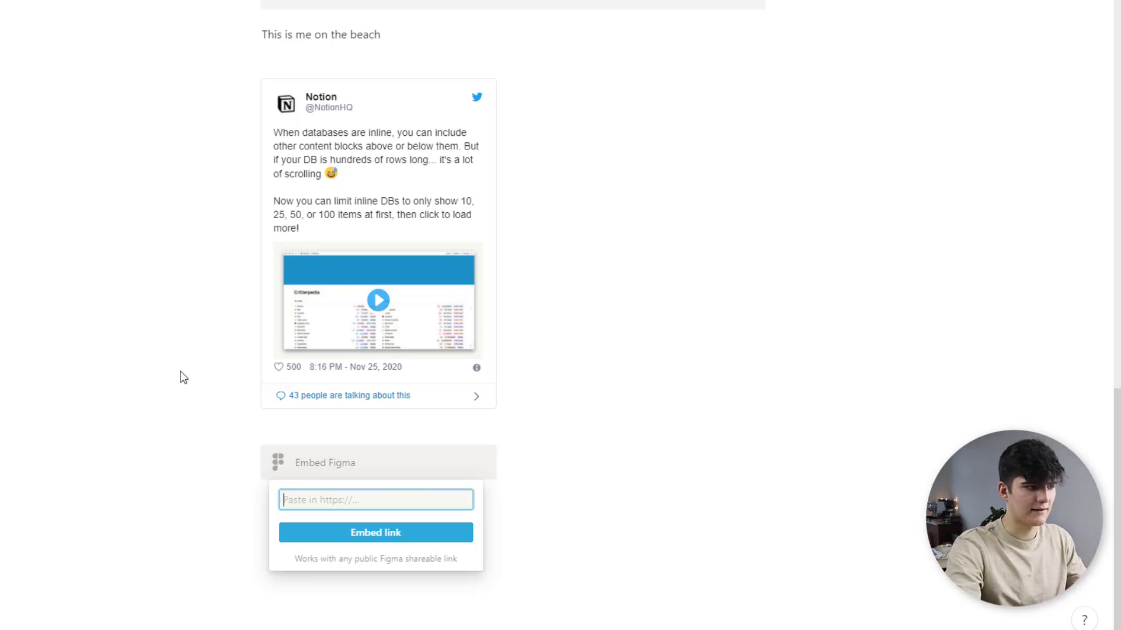
pyautogui.click(24, 36)
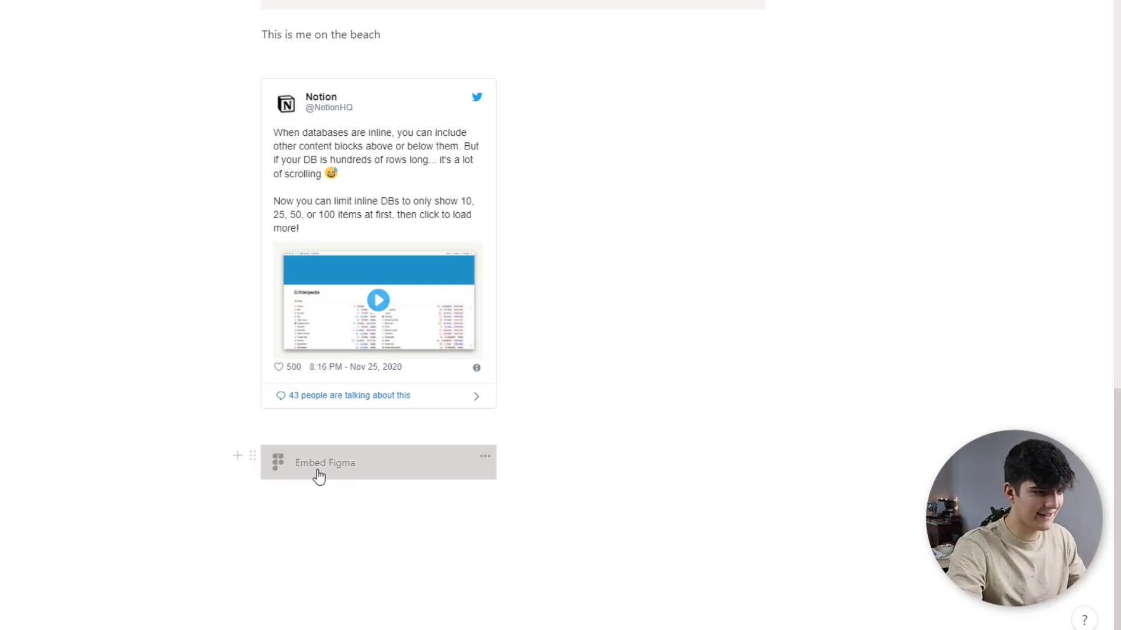
pyautogui.click(316, 477)
pyautogui.write('https://www.figma.com/file/xLaYM7LO63kz3TOx8zDU7i/Video-%26-Kurs-Designs')
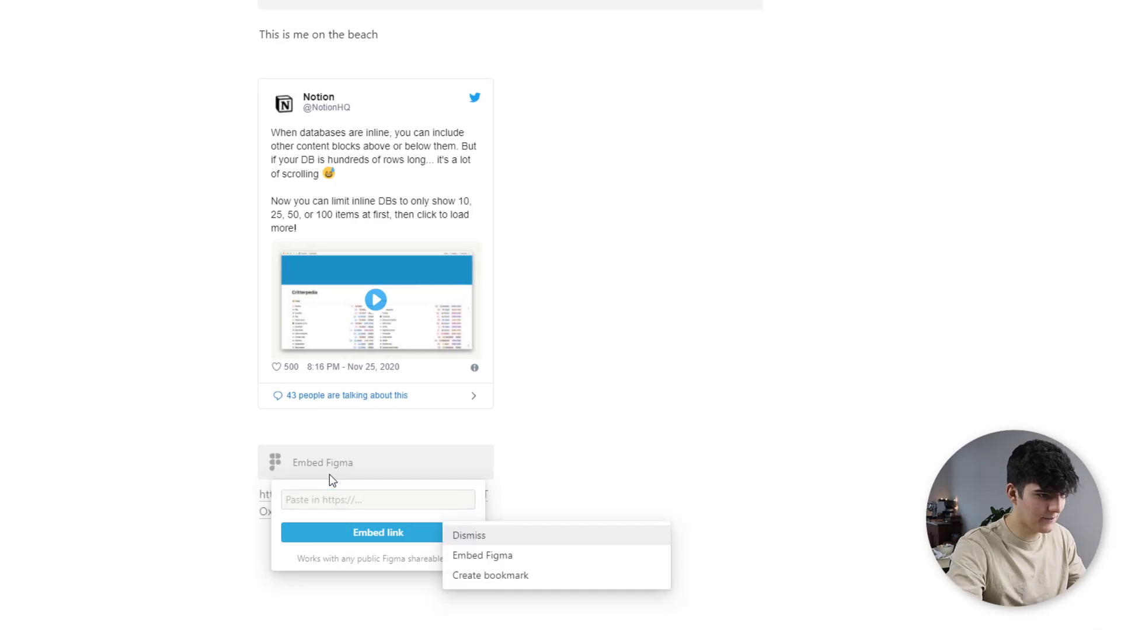
pyautogui.click(360, 471)
pyautogui.click(360, 472)
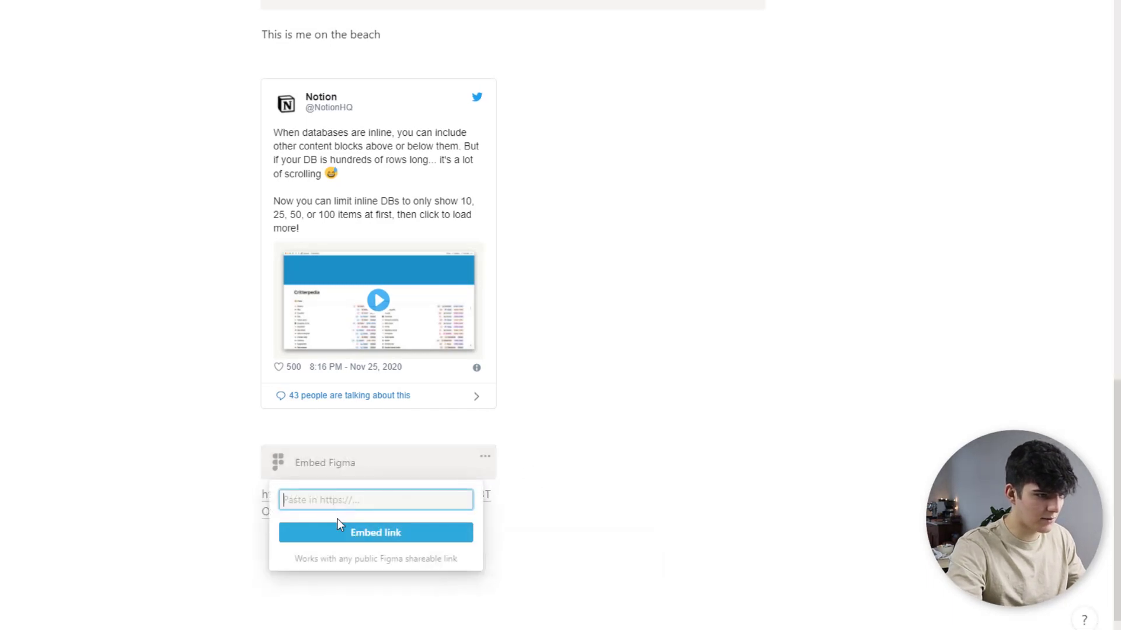
pyautogui.hotkey('ctrl', 'v')
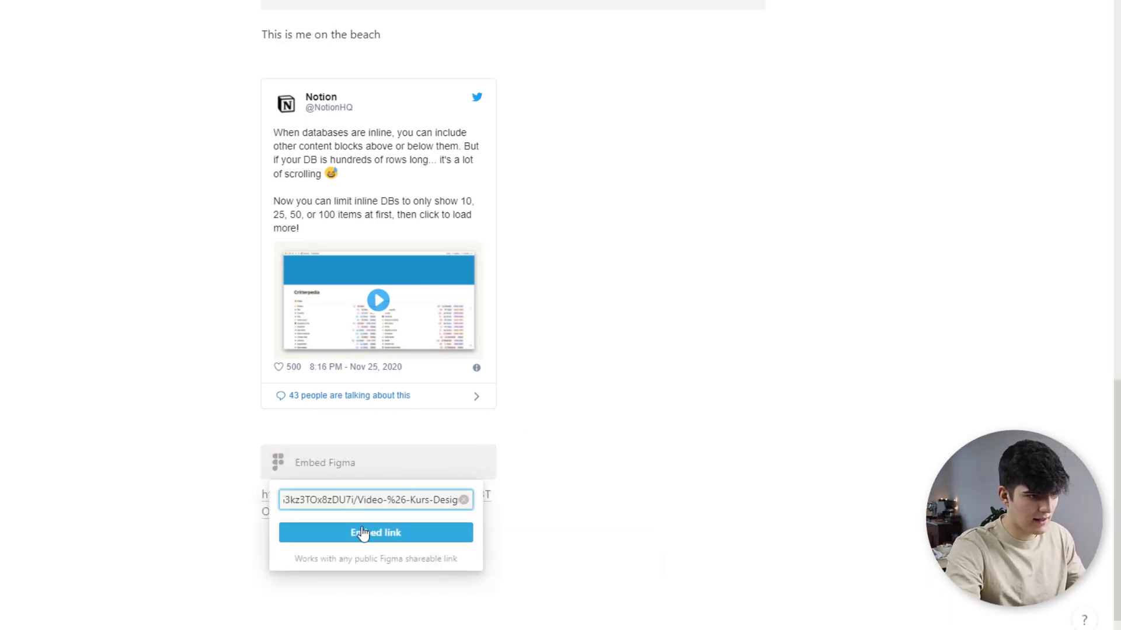
pyautogui.click(365, 540)
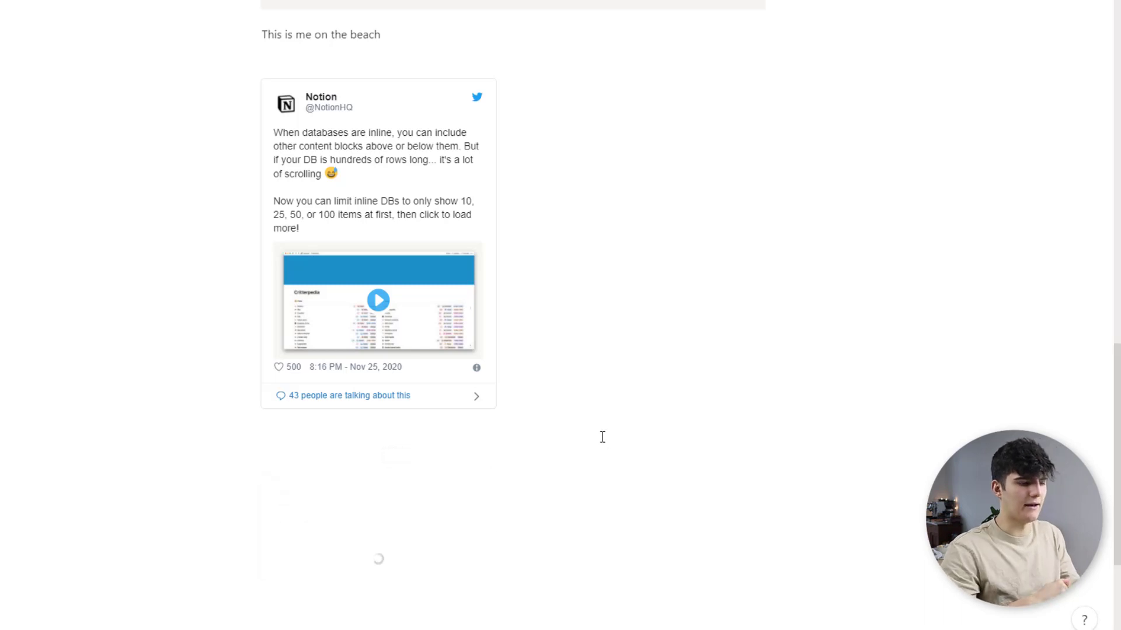
# Step: Widen the Figma embed across the full page column
pyautogui.scroll(-5, 525, 422)
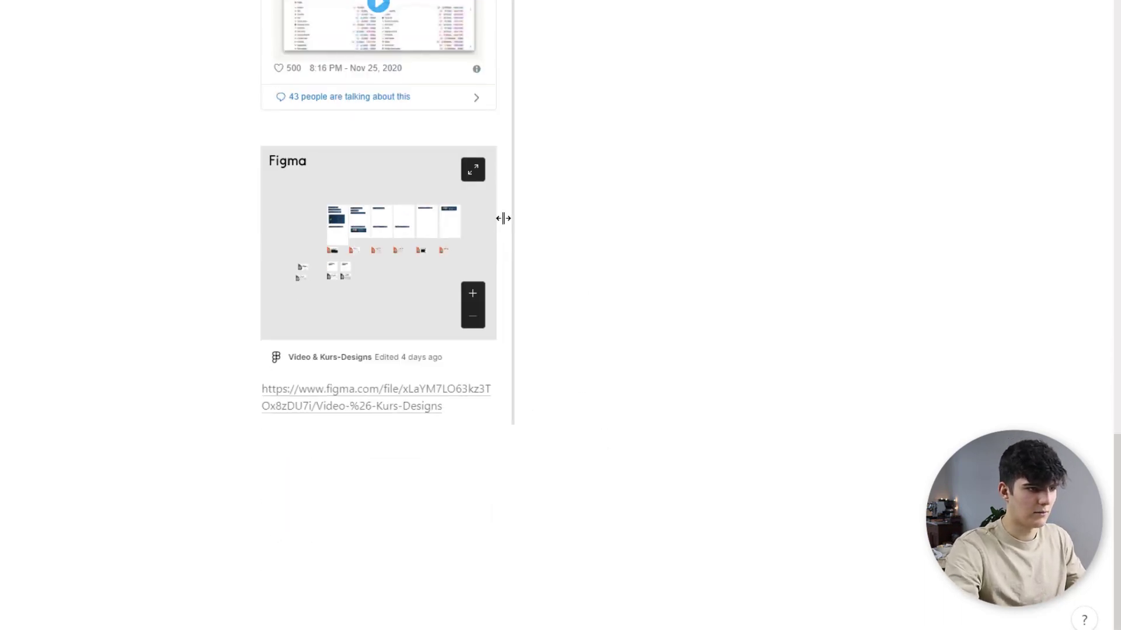
pyautogui.moveTo(500, 218); pyautogui.dragTo(933, 194)
pyautogui.scroll(-1, 542, 313)
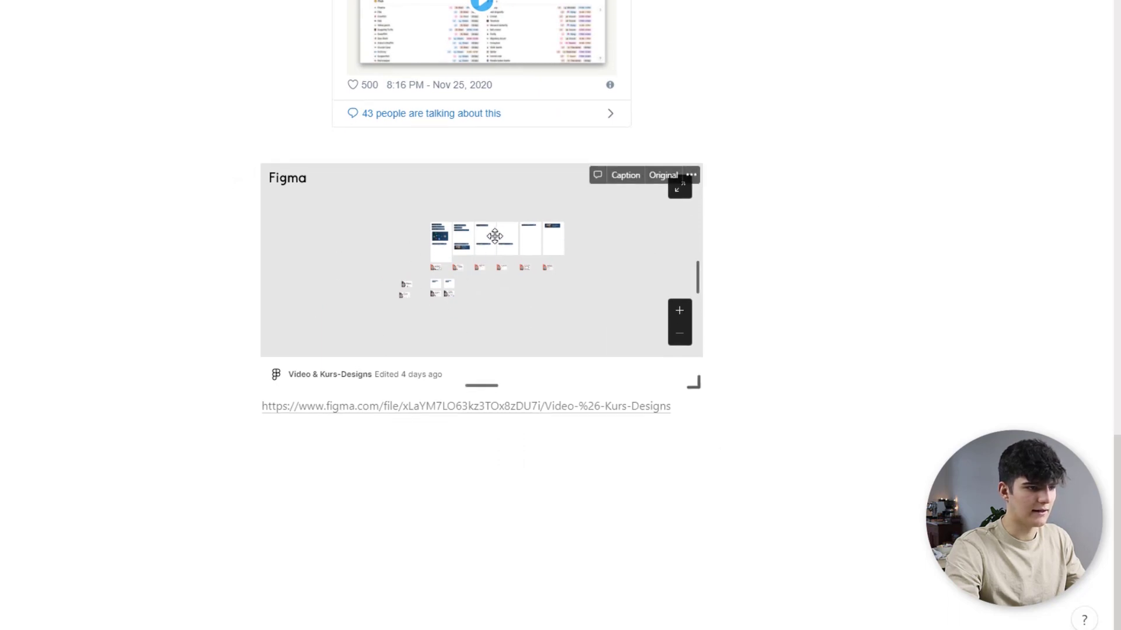
# Step: Browse the design thumbnails inside the embed, then start an empty line below its link
pyautogui.hscroll(2, 493, 231)
pyautogui.scroll(8, 487, 237)
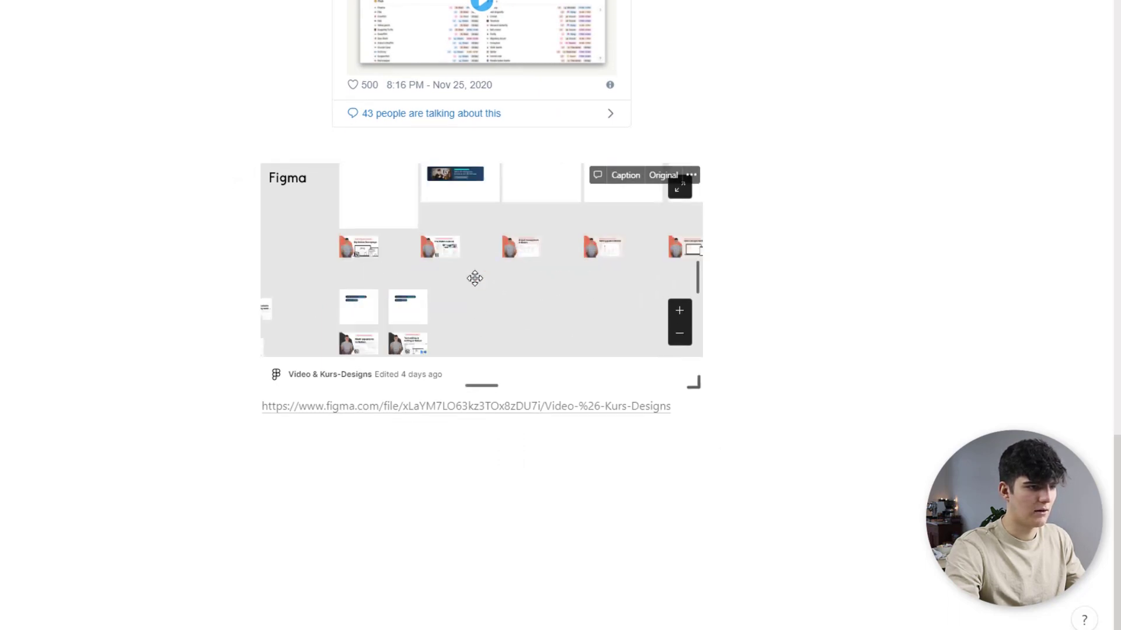
pyautogui.scroll(-3, 493, 226)
pyautogui.scroll(5, 428, 263)
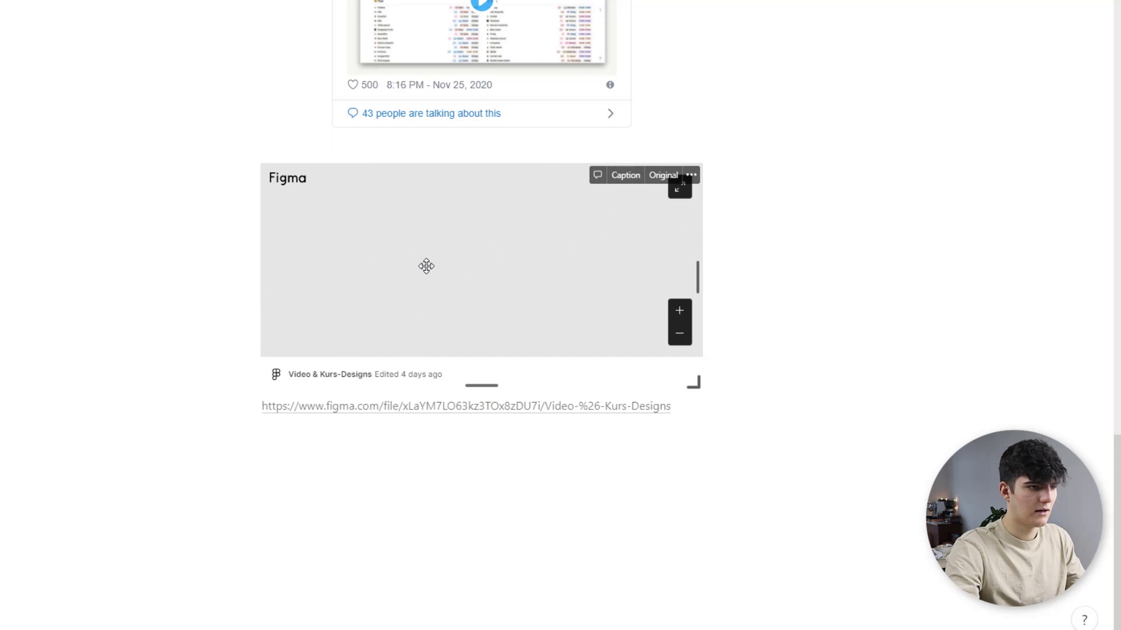
pyautogui.moveTo(511, 369); pyautogui.dragTo(345, 342)
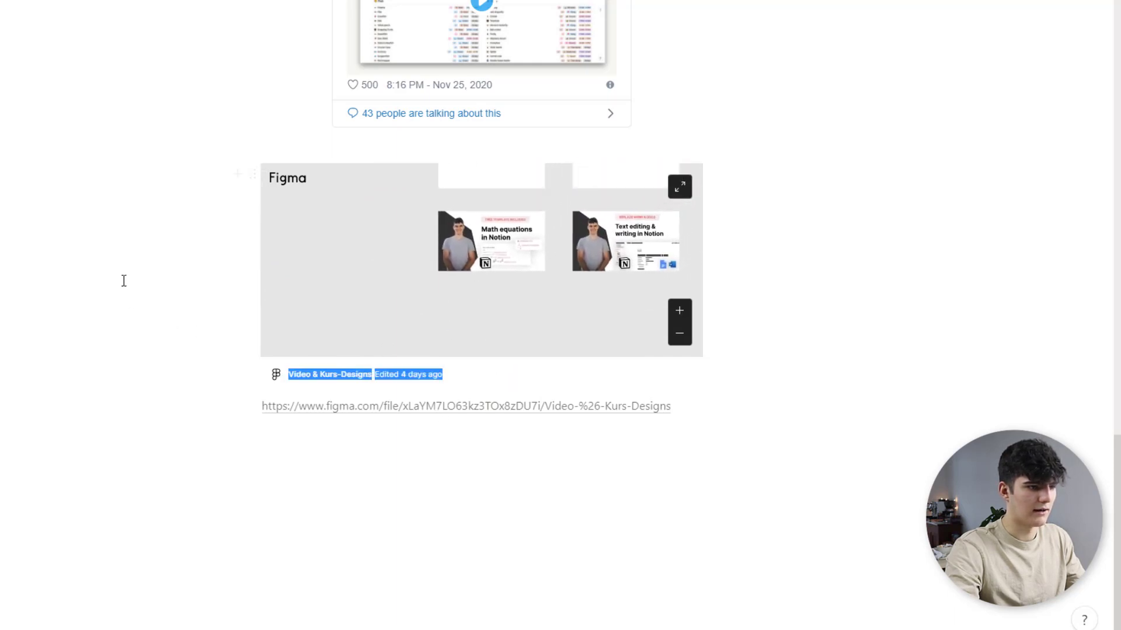
pyautogui.click(123, 280)
pyautogui.scroll(-3, 417, 239)
pyautogui.click(436, 242)
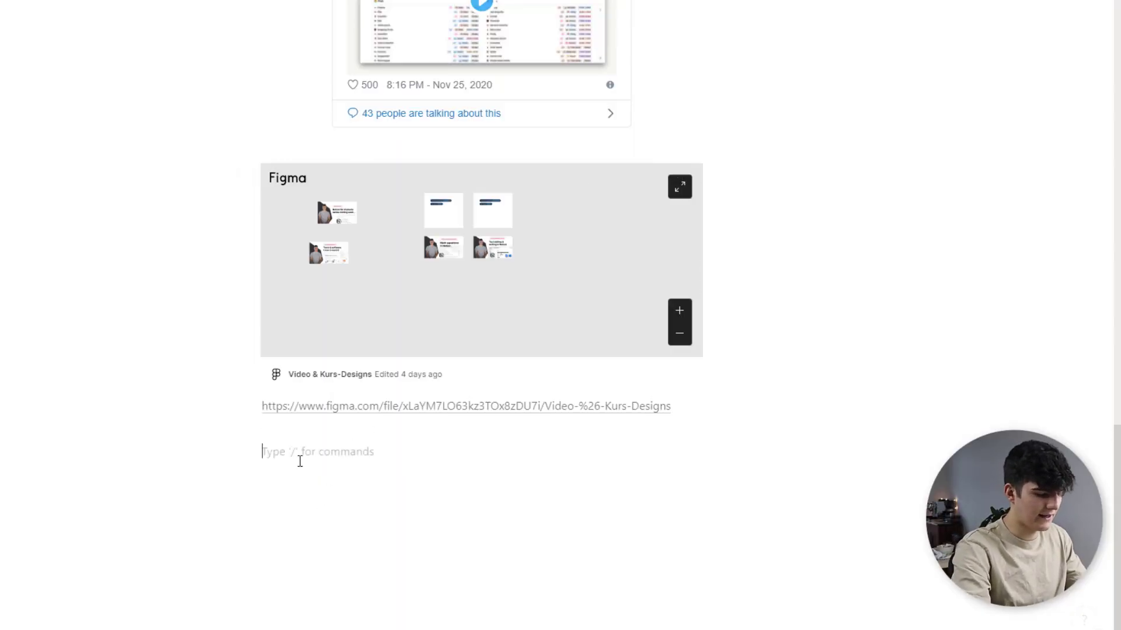
# Step: Turn the empty line below the Figma link into an empty to-do checkbox with /todo
pyautogui.write('/todo')
pyautogui.press('Return')
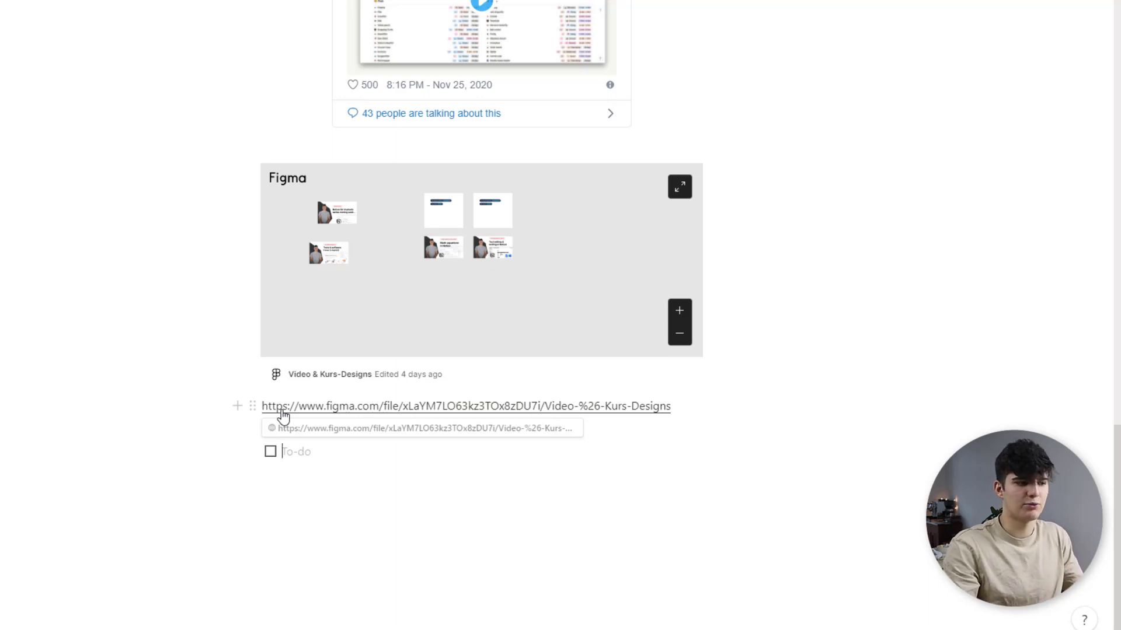
pyautogui.scroll(1, 295, 472)
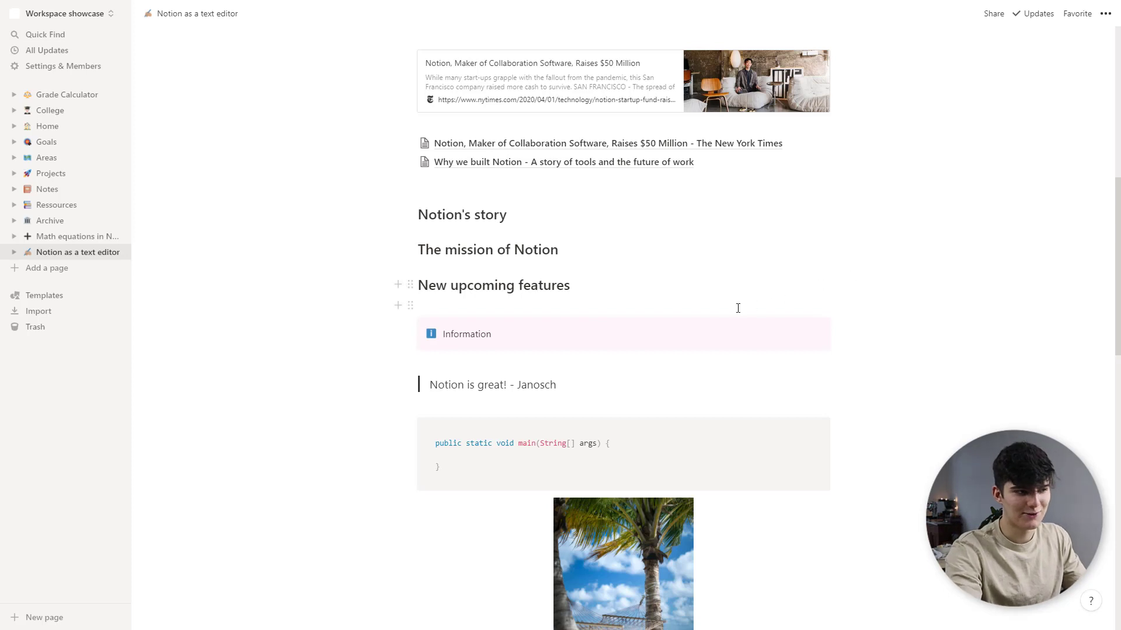
# Step: Switch the page font to Serif, then Mono, and finally back to Default
pyautogui.scroll(2, 747, 298)
pyautogui.click(1105, 14)
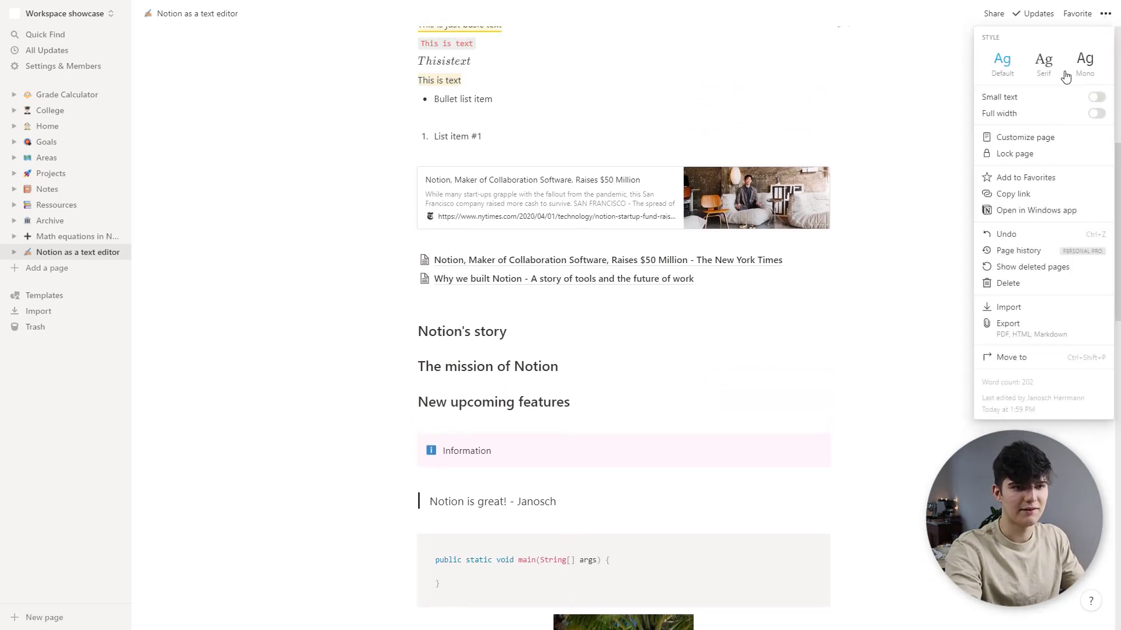
pyautogui.click(1039, 73)
pyautogui.click(1081, 68)
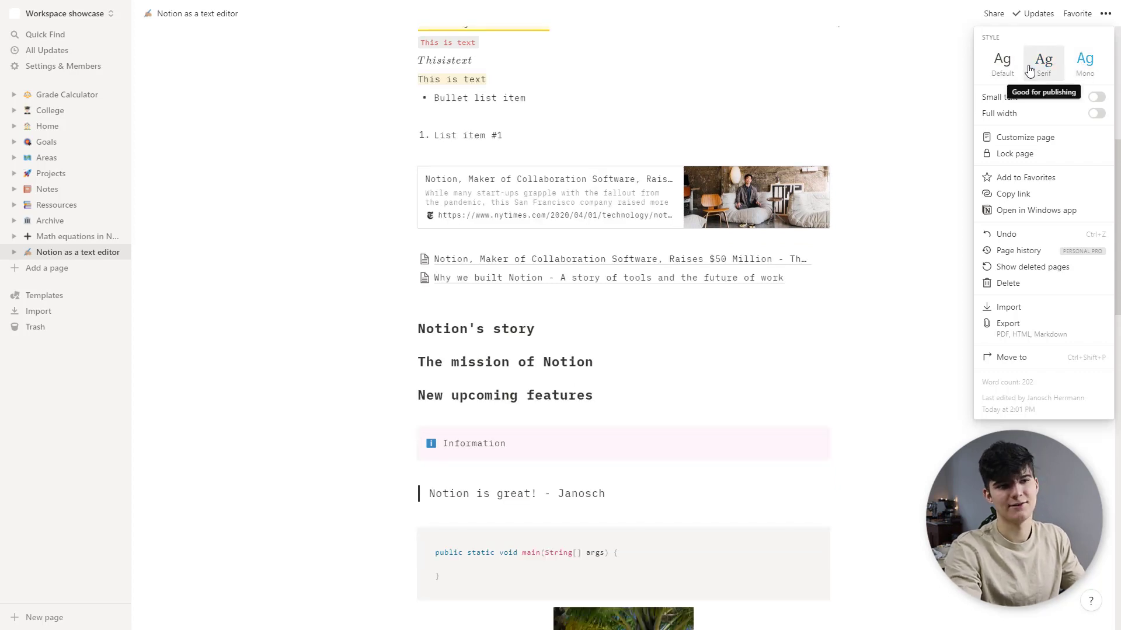
pyautogui.click(1002, 63)
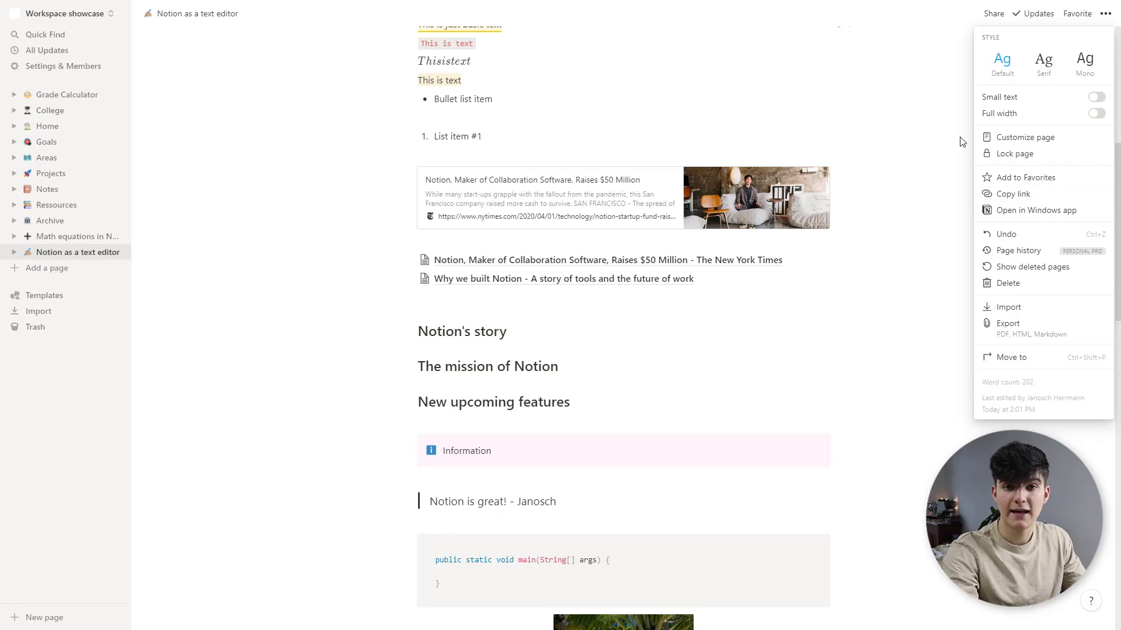
# Step: Set the page's export format to PDF, keeping the A4 page format
pyautogui.click(1013, 324)
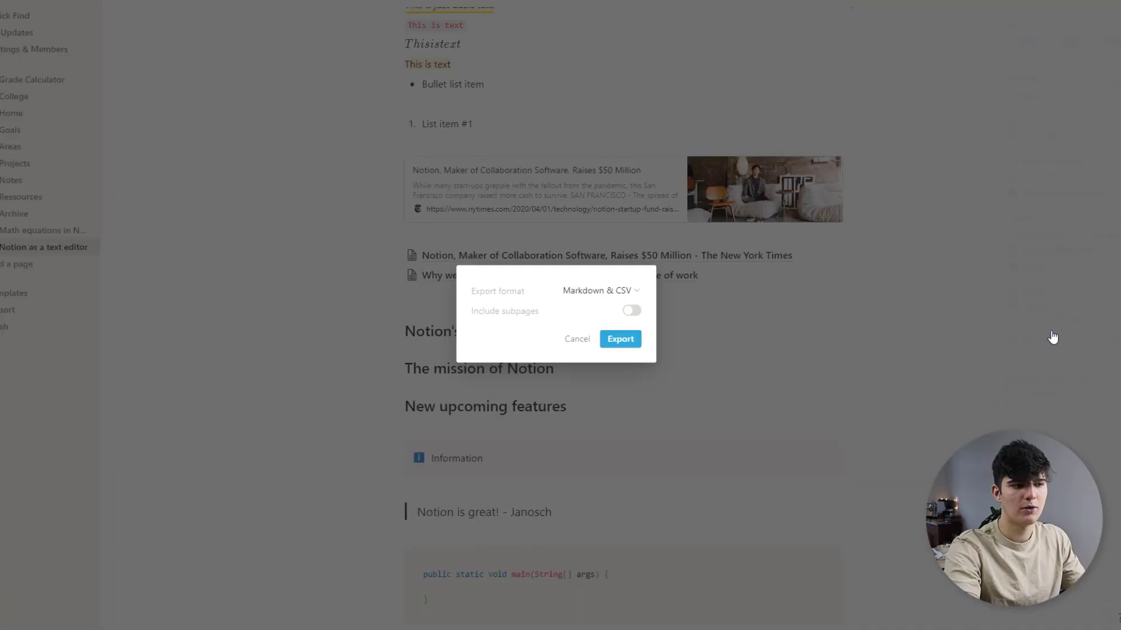
pyautogui.click(563, 261)
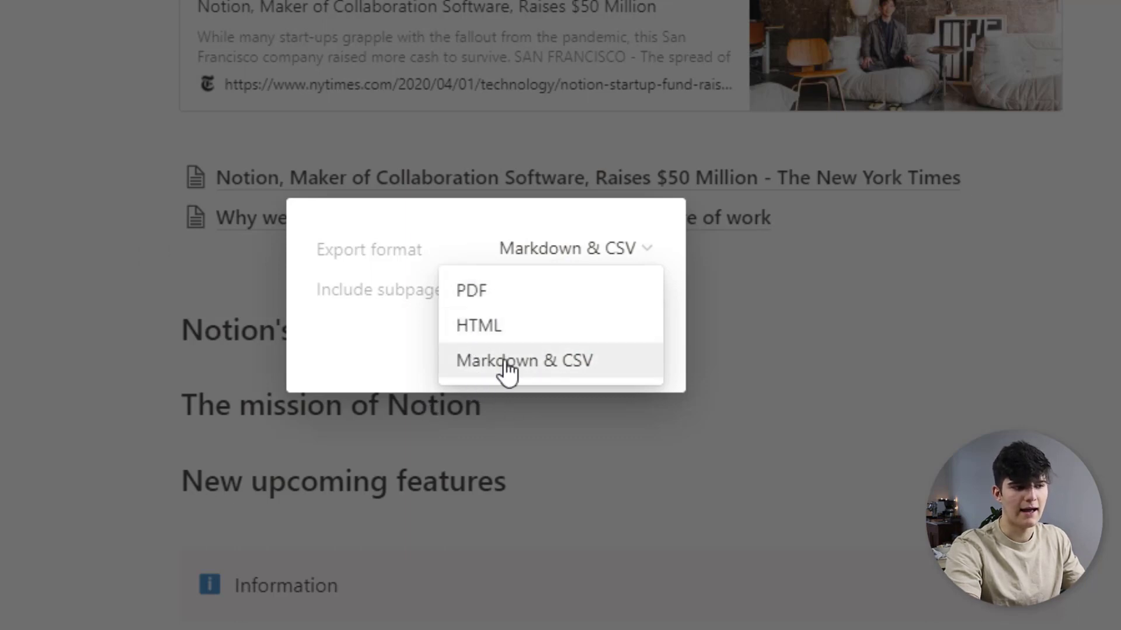
pyautogui.click(441, 255)
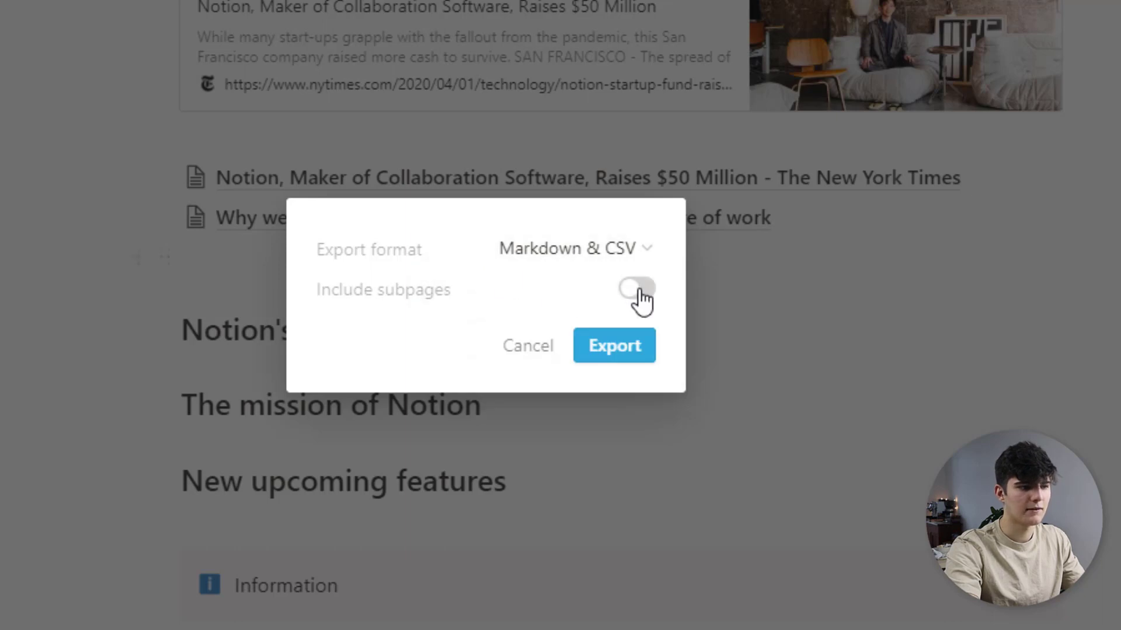
pyautogui.click(557, 257)
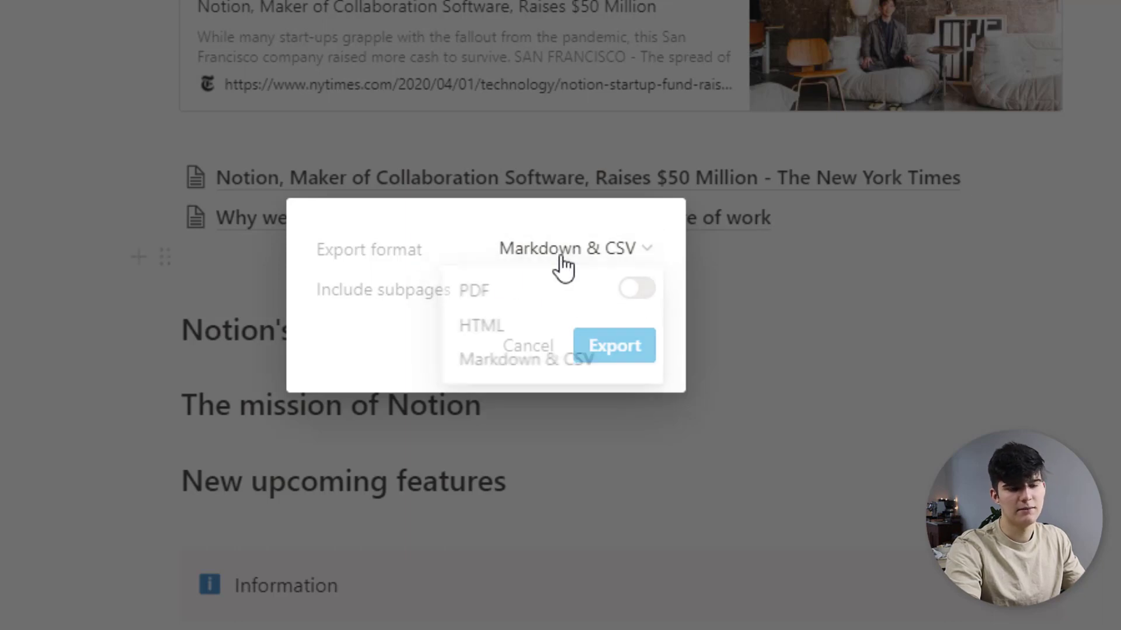
pyautogui.click(484, 297)
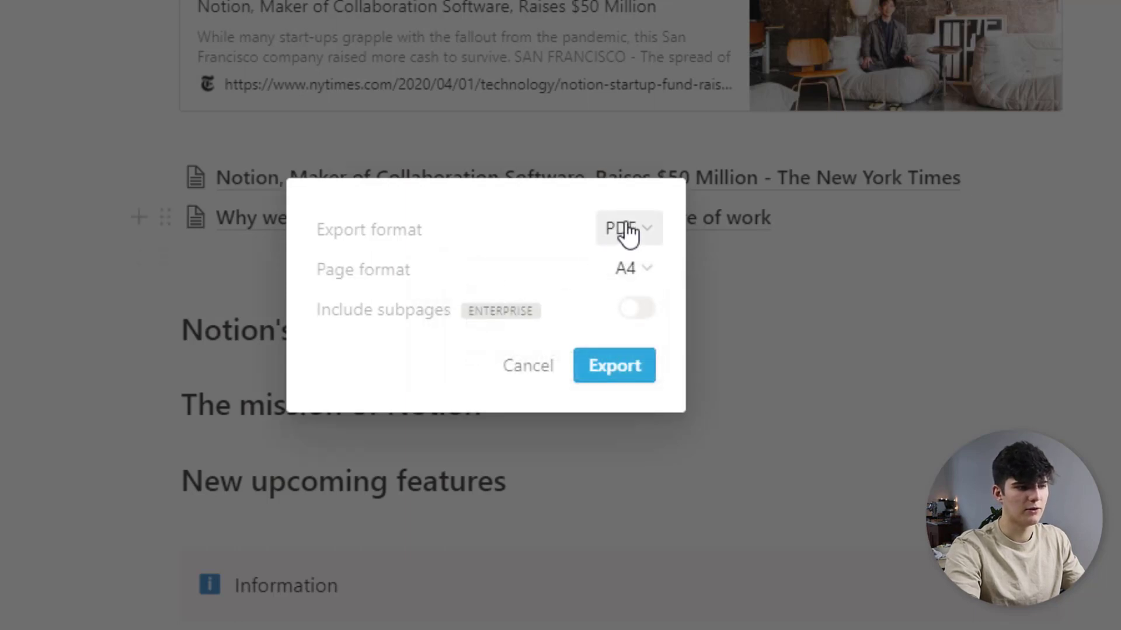
pyautogui.click(629, 275)
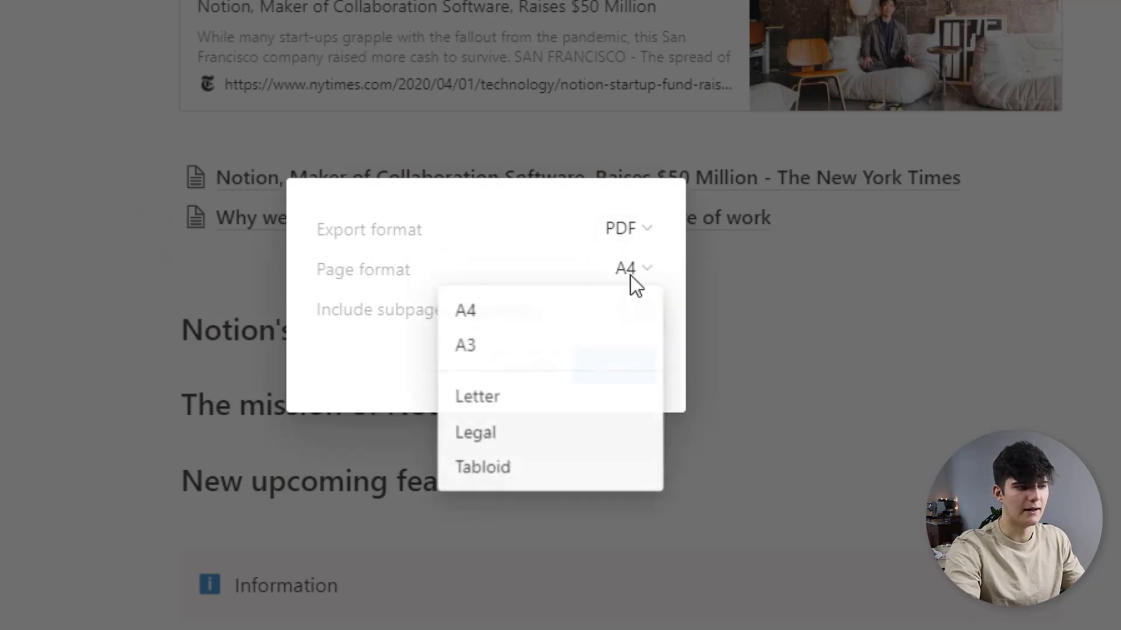
pyautogui.click(510, 260)
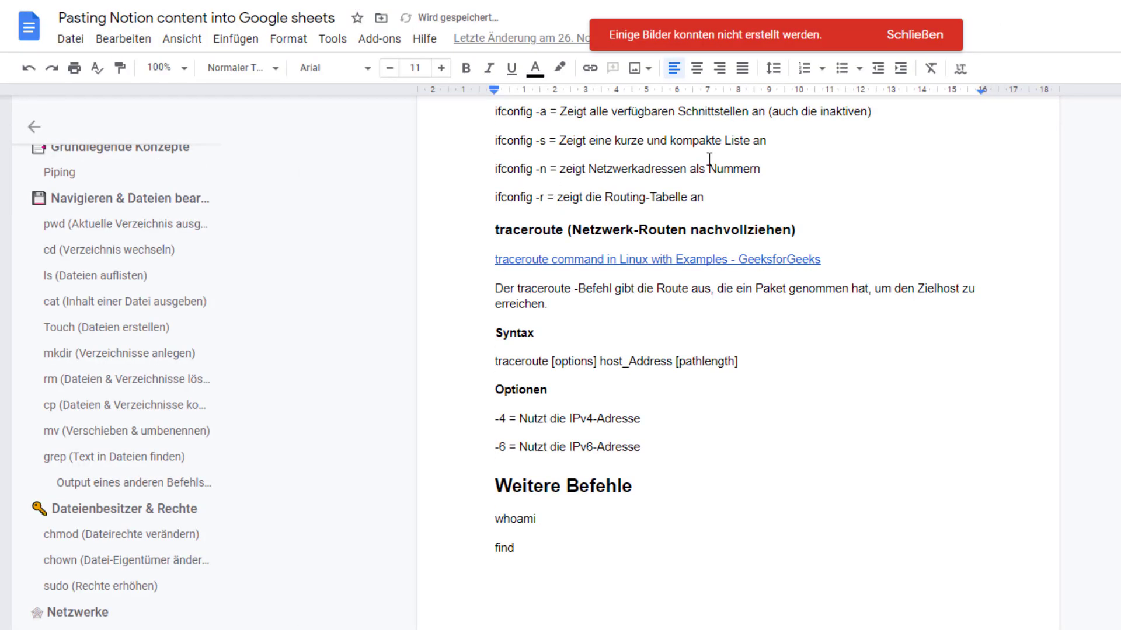
# Step: Dismiss the red image-creation error notice on the Google Docs document
pyautogui.click(915, 37)
pyautogui.scroll(20, 724, 336)
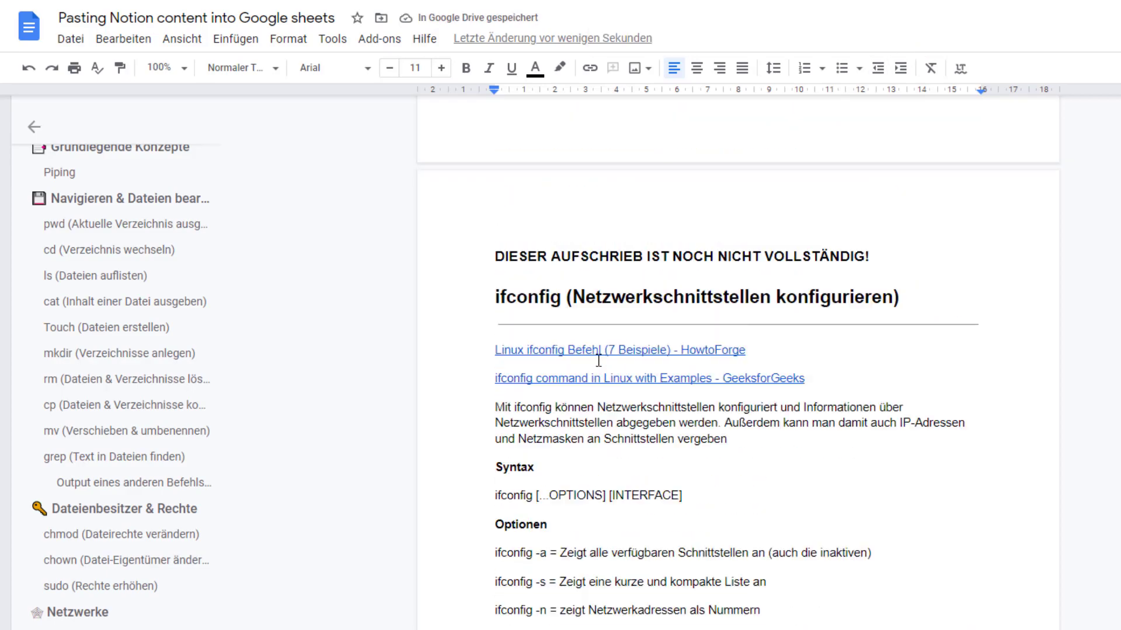